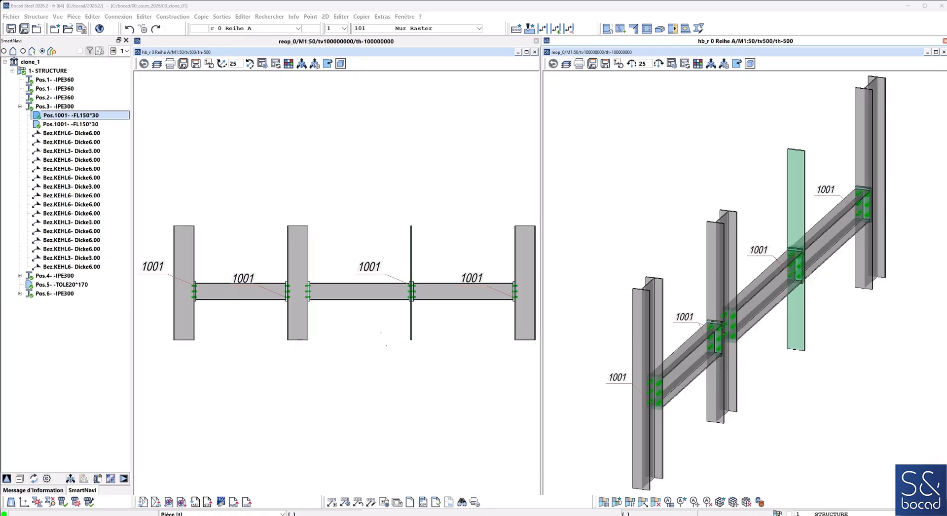
{"action": "left_click", "coordinate": [202, 17]}
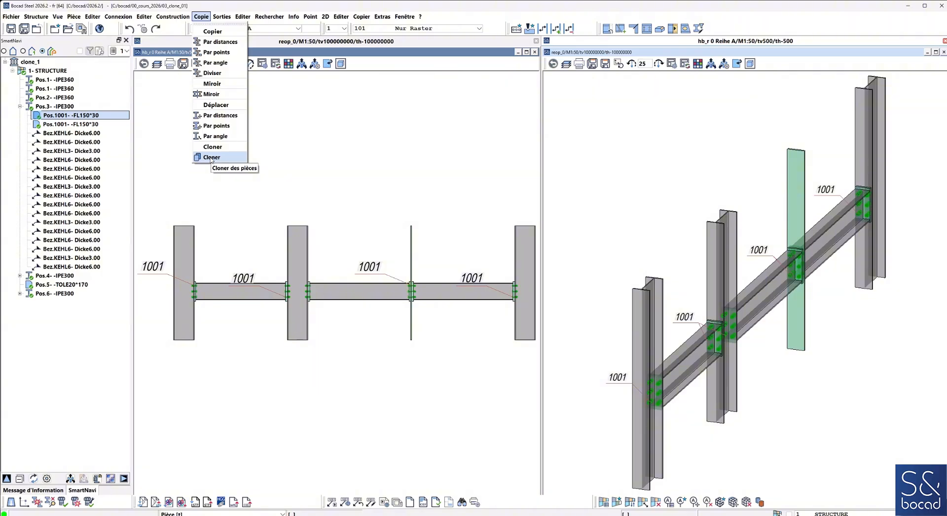
{"action": "left_click", "coordinate": [246, 167]}
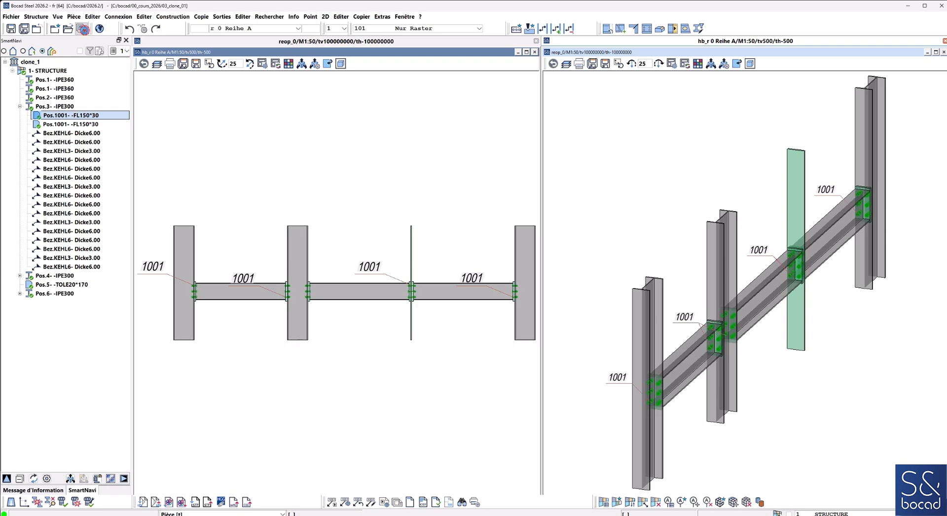
- Open the single-part drawing s0101001.bmf_ from the project's plots folder
{"action": "left_click", "coordinate": [82, 28]}
{"action": "left_click", "coordinate": [74, 106]}
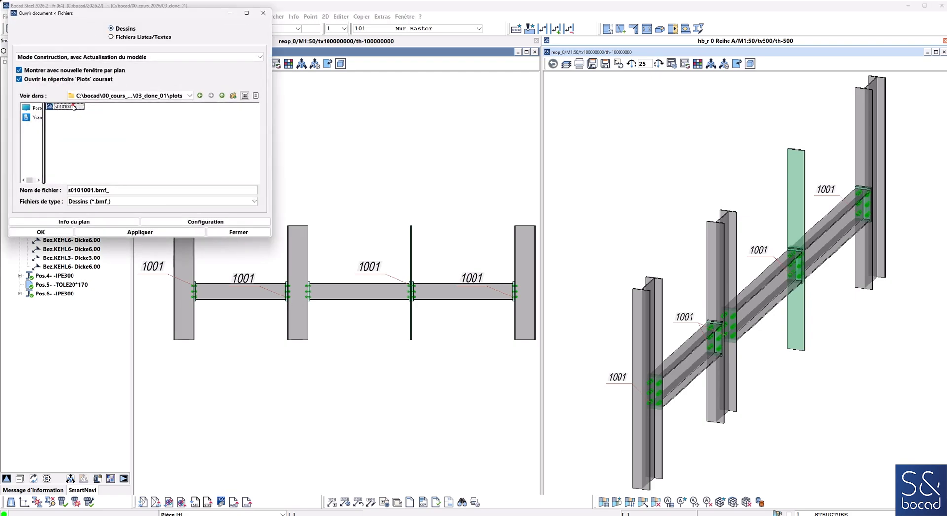
{"action": "left_click", "coordinate": [60, 232]}
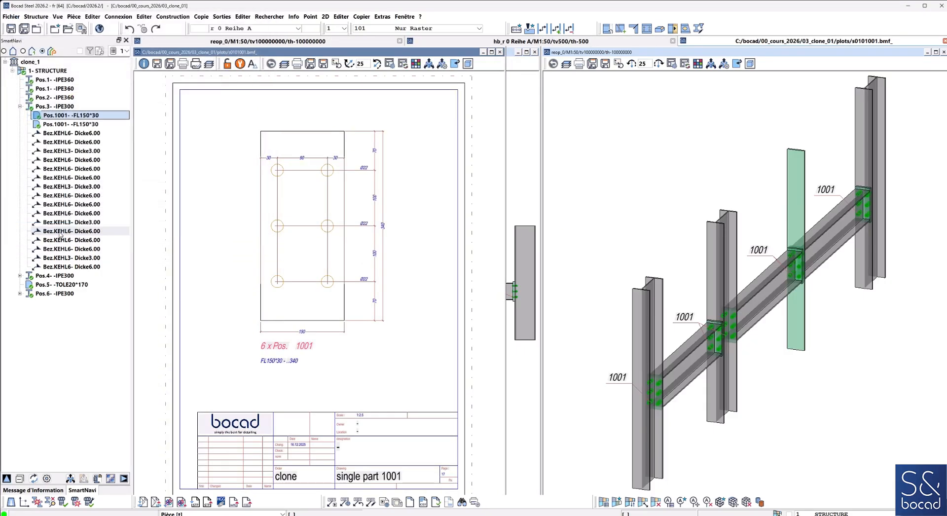
- Delete the two middle-row bolts one by one from plate 1001 in its single-part drawing
{"action": "right_click", "coordinate": [313, 253]}
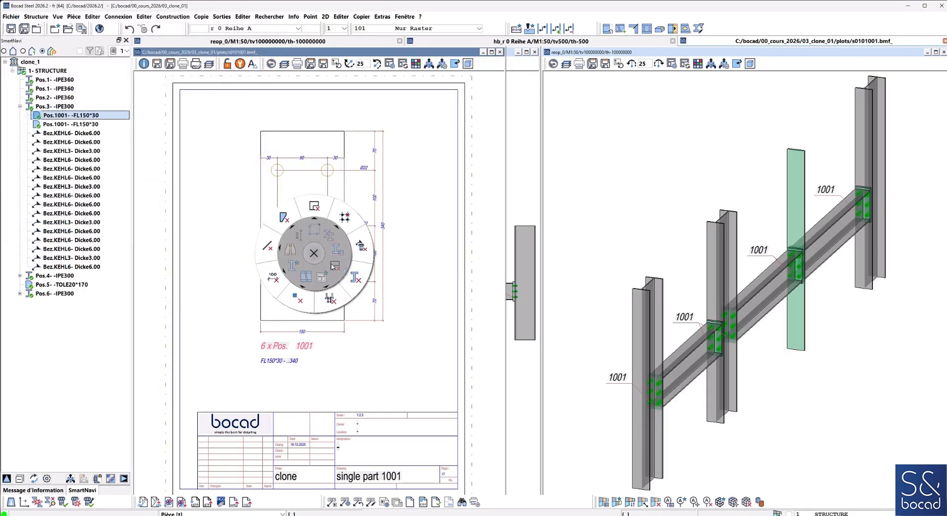
{"action": "left_click", "coordinate": [344, 217]}
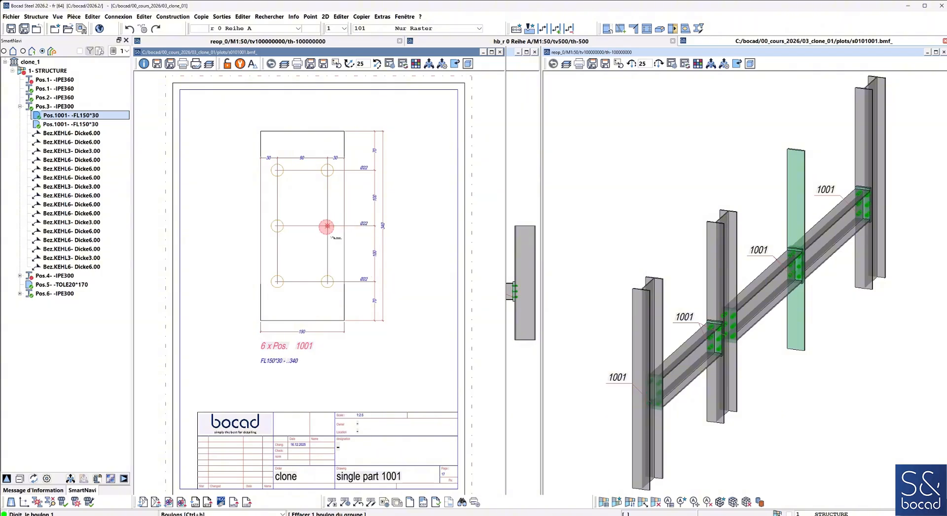
{"action": "left_click", "coordinate": [332, 236]}
{"action": "left_click", "coordinate": [291, 234]}
{"action": "scroll", "coordinate": [651, 416], "scroll_direction": "up", "scroll_amount": 4}
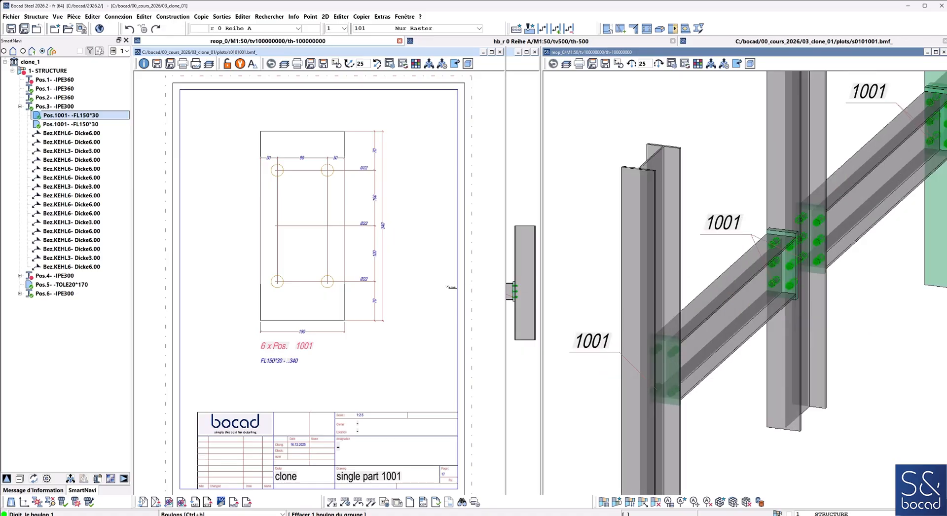
- Clone edited plate 1001 in Pièce mode to "Les mêmes repères [sans sélection]" within the same phase
{"action": "right_click", "coordinate": [410, 279]}
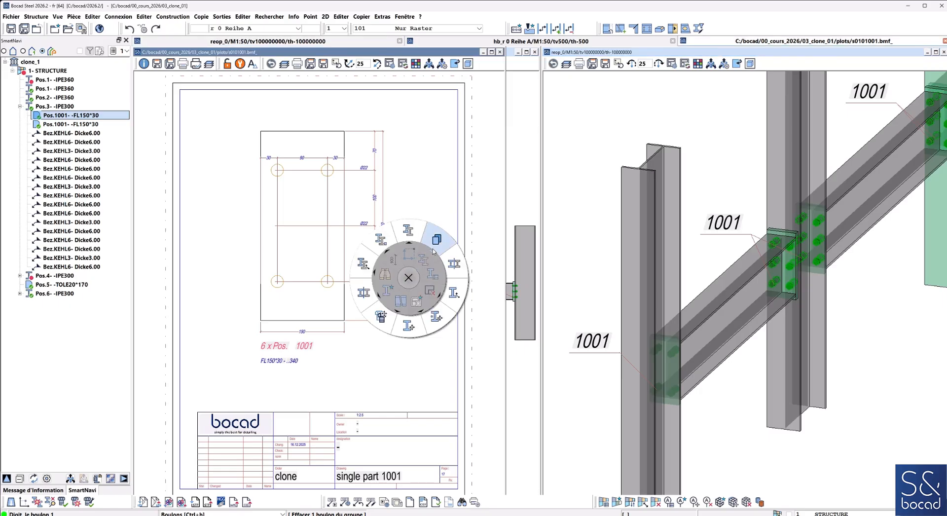
{"action": "left_click", "coordinate": [437, 247]}
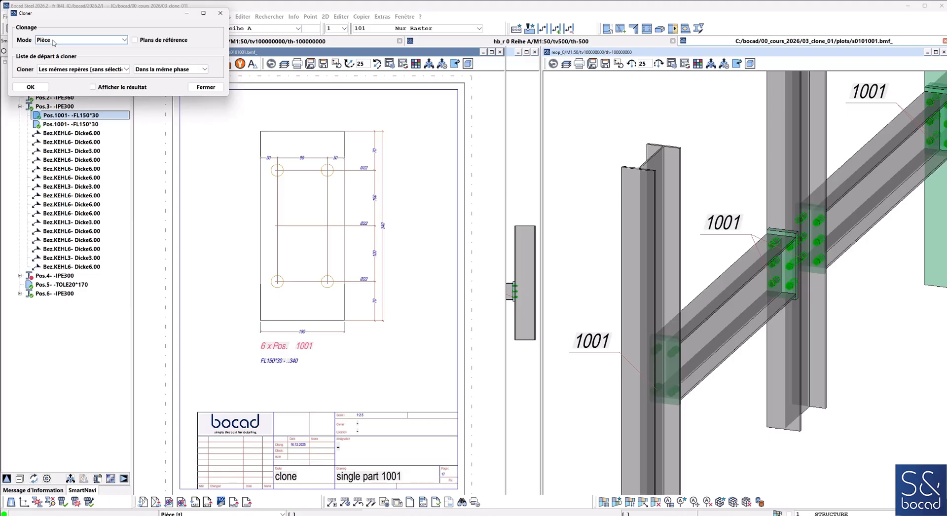
{"action": "left_click", "coordinate": [54, 41]}
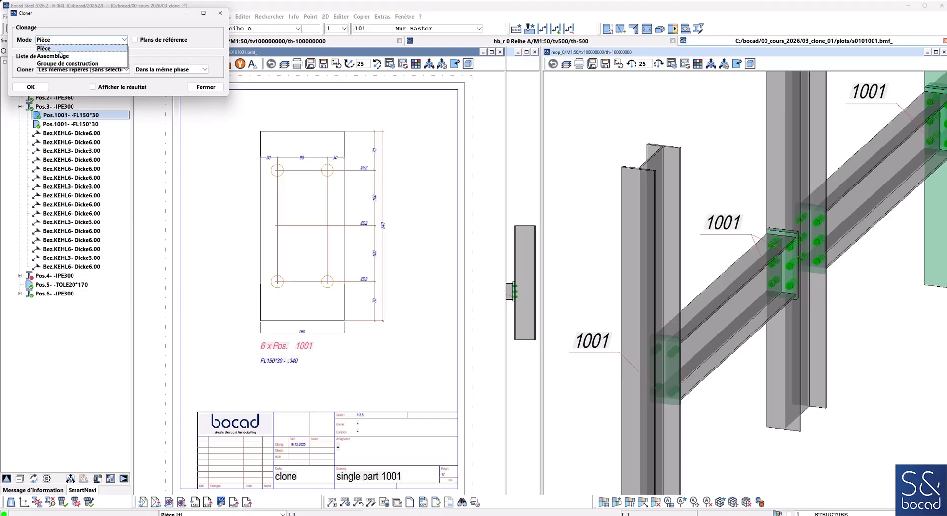
{"action": "left_click", "coordinate": [53, 49]}
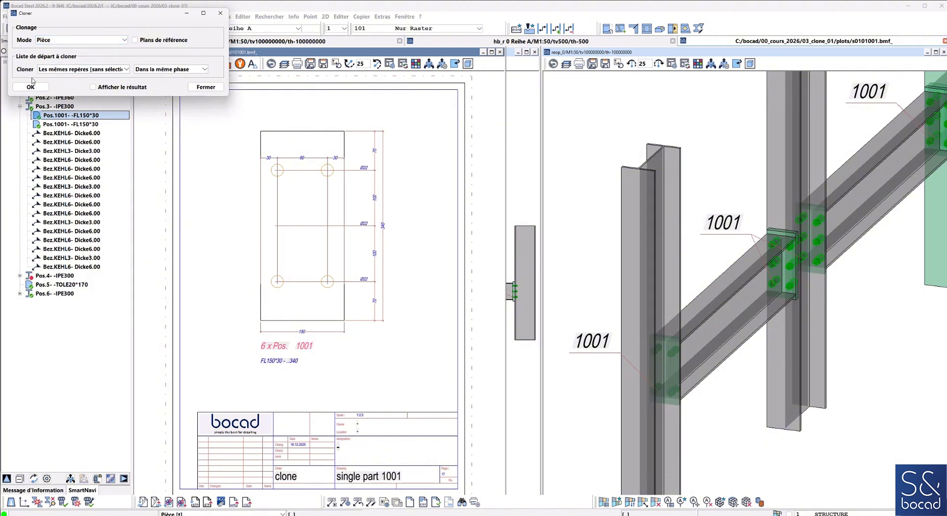
{"action": "left_click", "coordinate": [92, 70]}
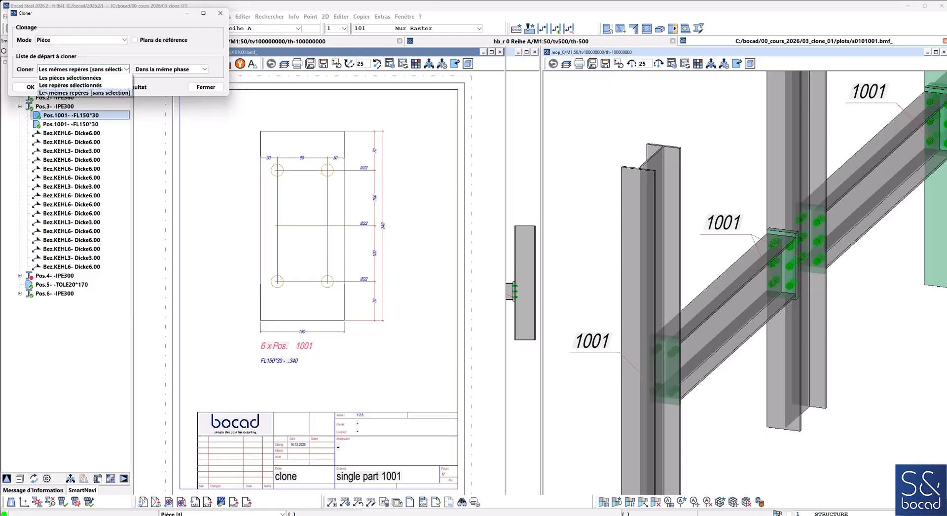
{"action": "left_click", "coordinate": [118, 94]}
{"action": "left_click", "coordinate": [30, 87]}
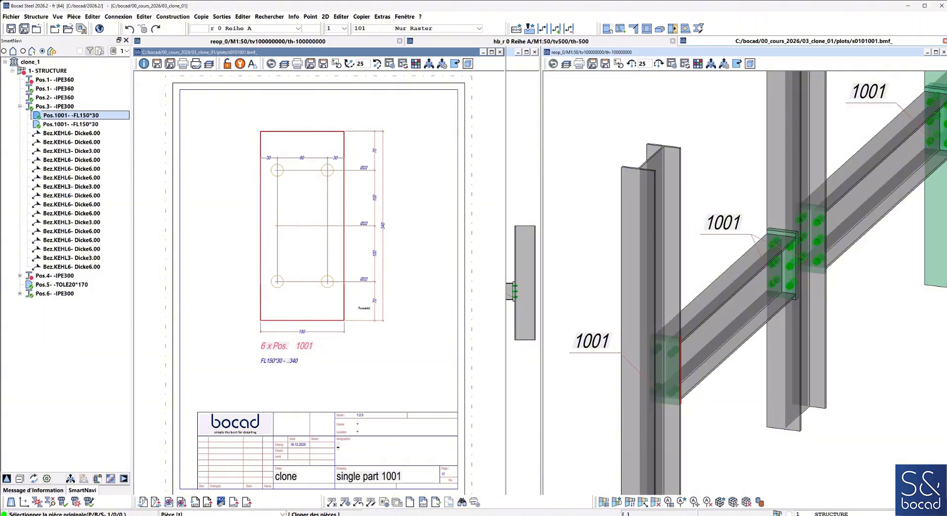
{"action": "left_click", "coordinate": [359, 300]}
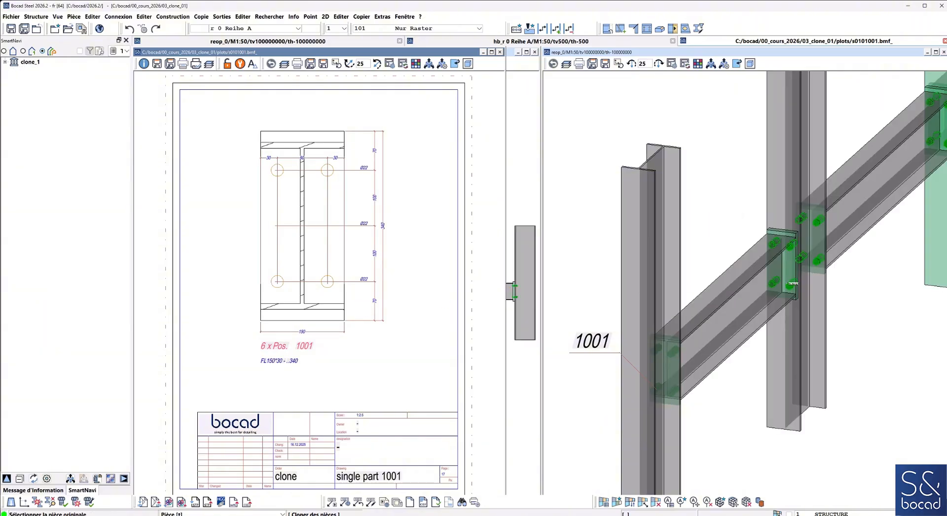
- Check the cloned plates along the beams in the 3D view and close the plate 1001 drawing without saving
{"action": "mouse_move", "coordinate": [835, 225]}
{"action": "middle_mouse_down"}
{"action": "mouse_move", "coordinate": [773, 269]}
{"action": "mouse_move", "coordinate": [816, 251]}
{"action": "middle_mouse_up"}
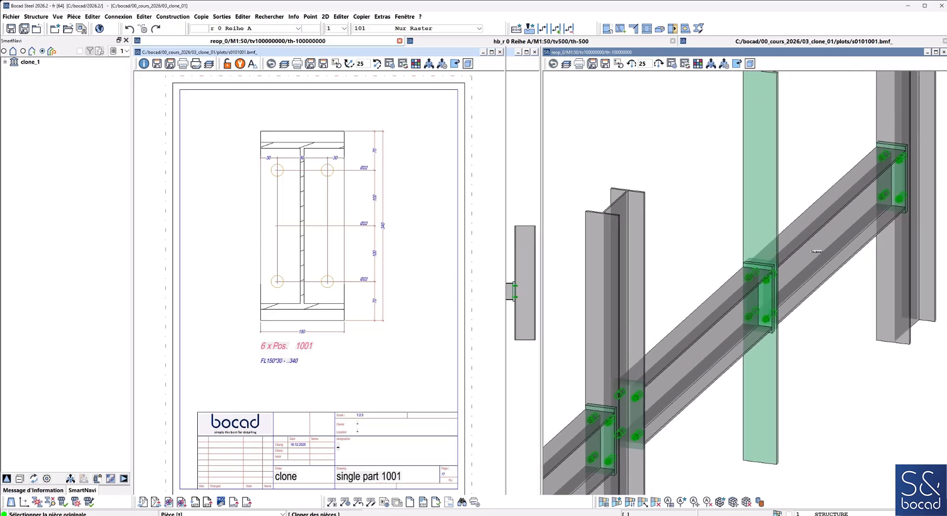
{"action": "scroll", "coordinate": [860, 199], "scroll_direction": "down", "scroll_amount": 2}
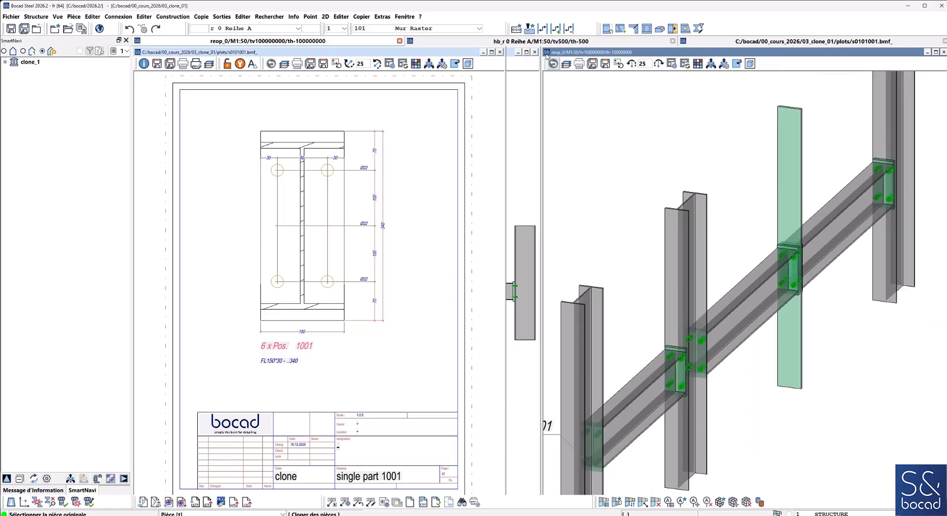
{"action": "left_click", "coordinate": [501, 51]}
{"action": "left_click", "coordinate": [476, 274]}
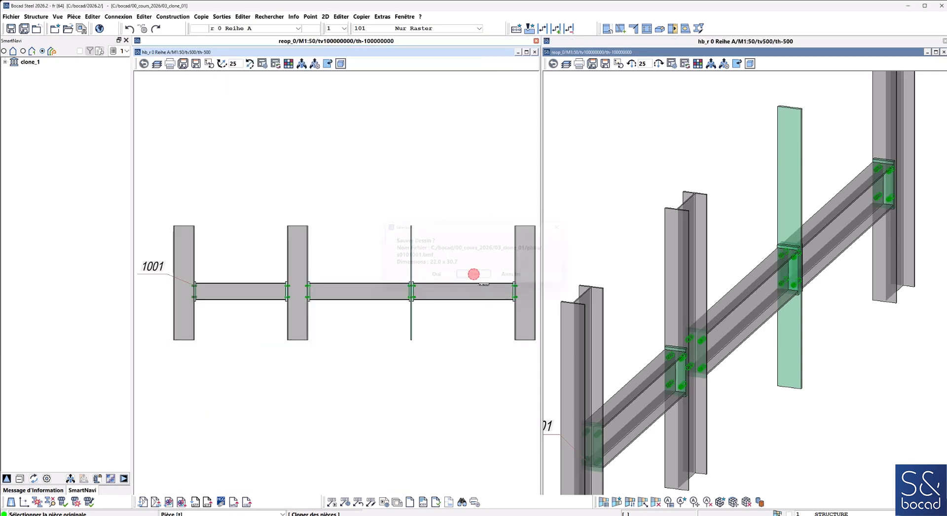
- Run the advanced numbering with existing marks kept and update the mark labels in the 3D view
{"action": "left_click", "coordinate": [345, 502]}
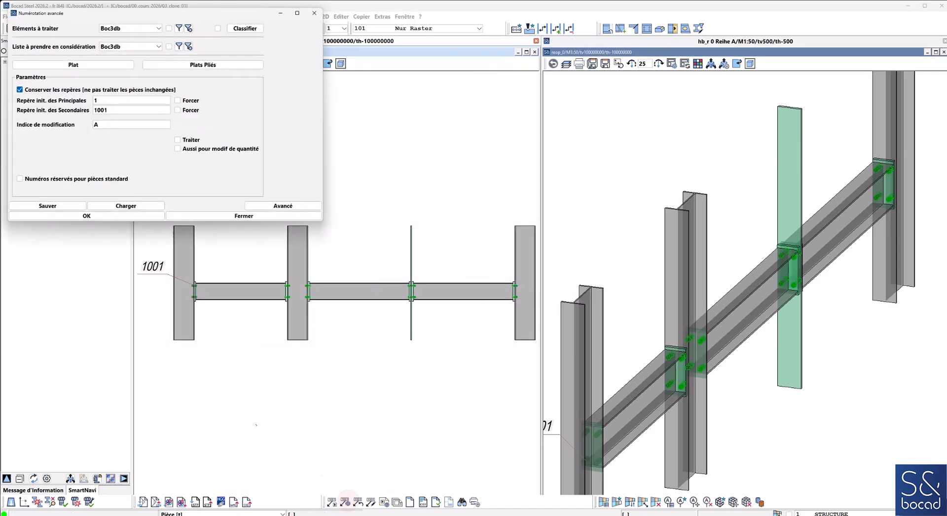
{"action": "left_click", "coordinate": [70, 216]}
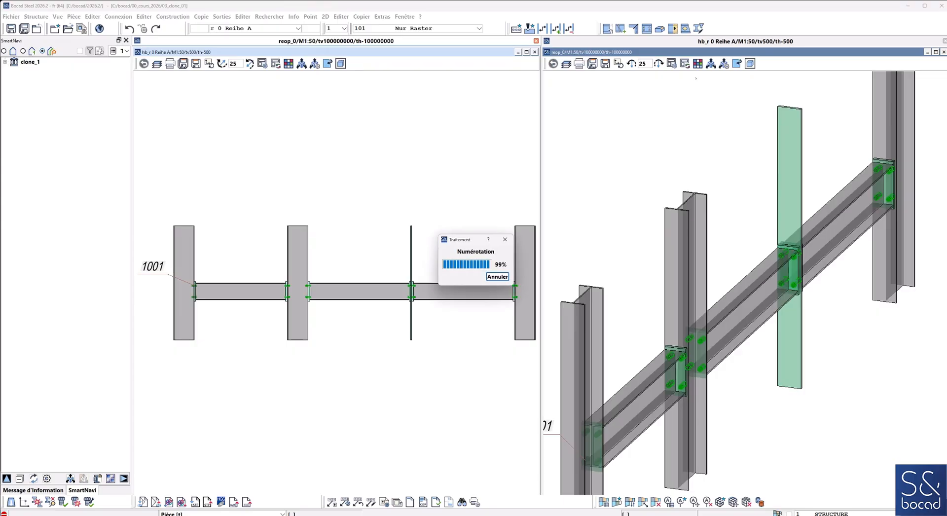
{"action": "left_click", "coordinate": [685, 64]}
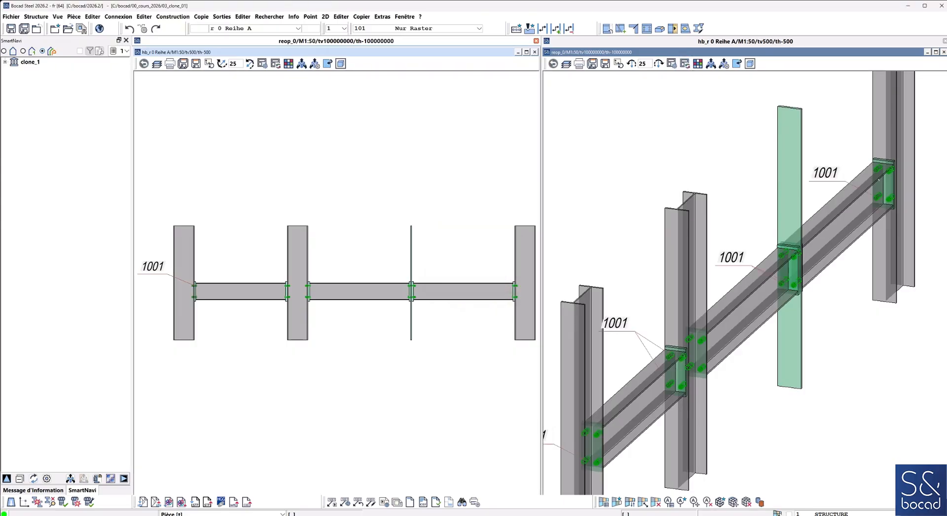
{"action": "scroll", "coordinate": [771, 348], "scroll_direction": "down", "scroll_amount": 3}
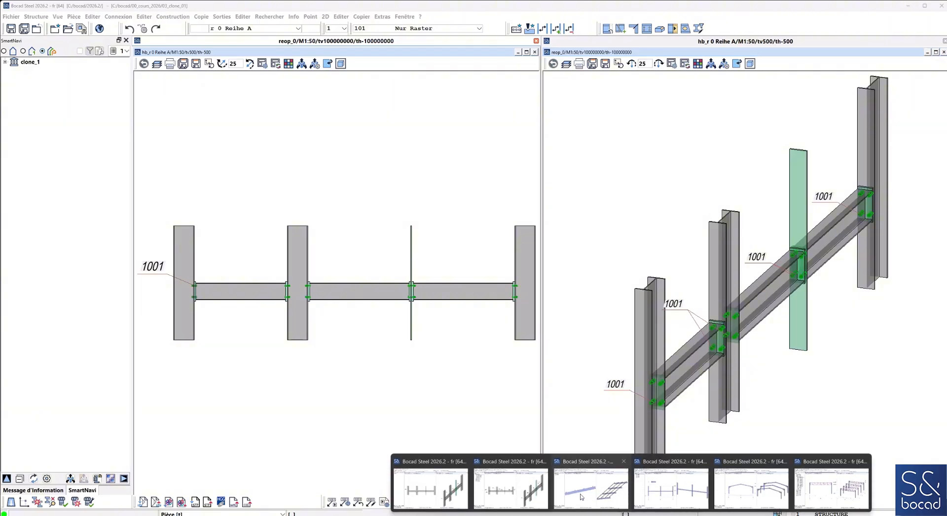
- Switch to the 03_clone_02 model and set cloning to Pièce mode, "Les repères sélectionnés", in the same phase
{"action": "left_click", "coordinate": [533, 488]}
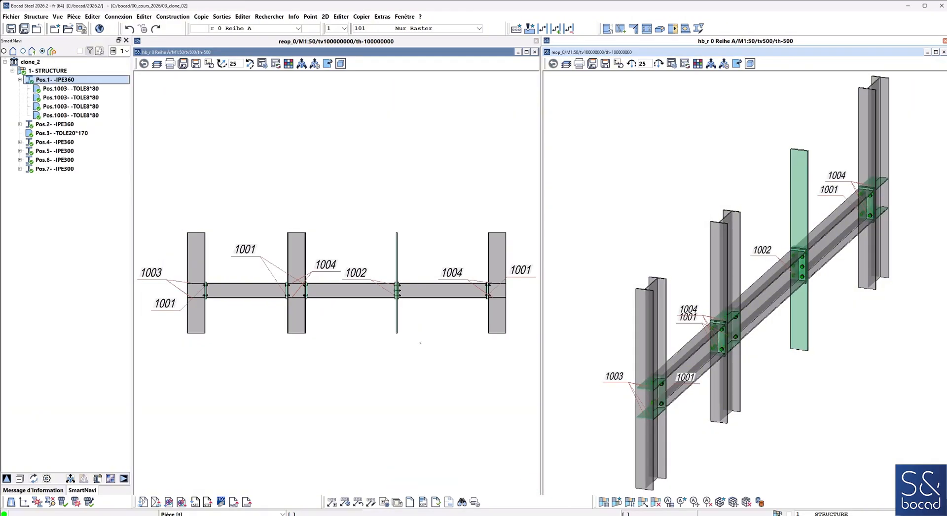
{"action": "scroll", "coordinate": [441, 318], "scroll_direction": "up", "scroll_amount": 5}
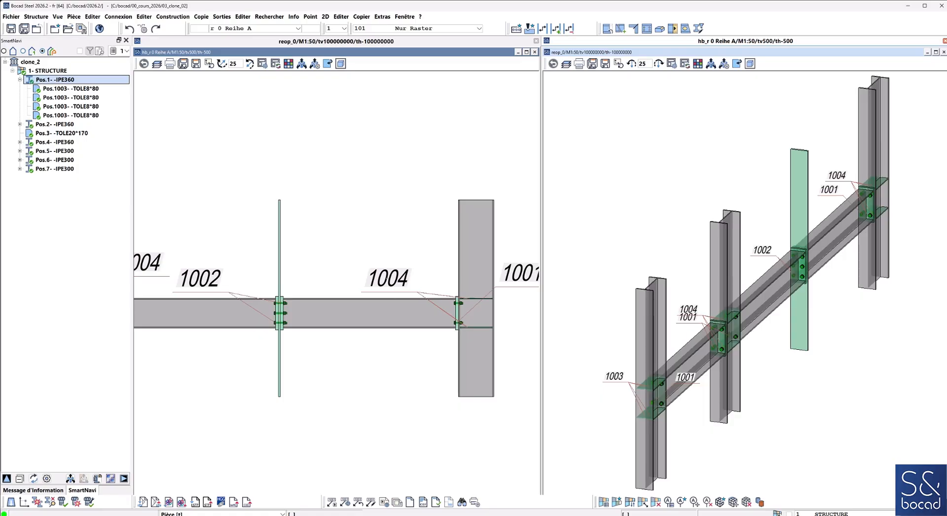
{"action": "right_click", "coordinate": [290, 147]}
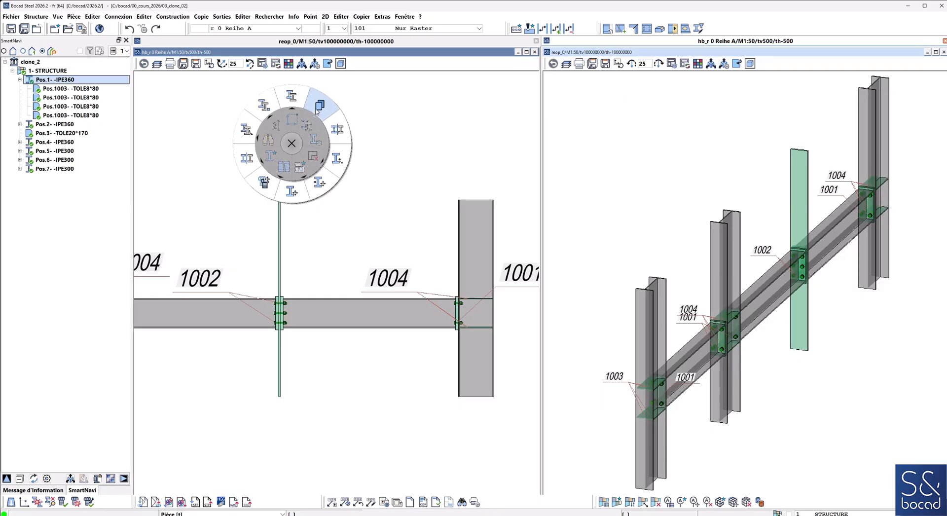
{"action": "left_click", "coordinate": [318, 108]}
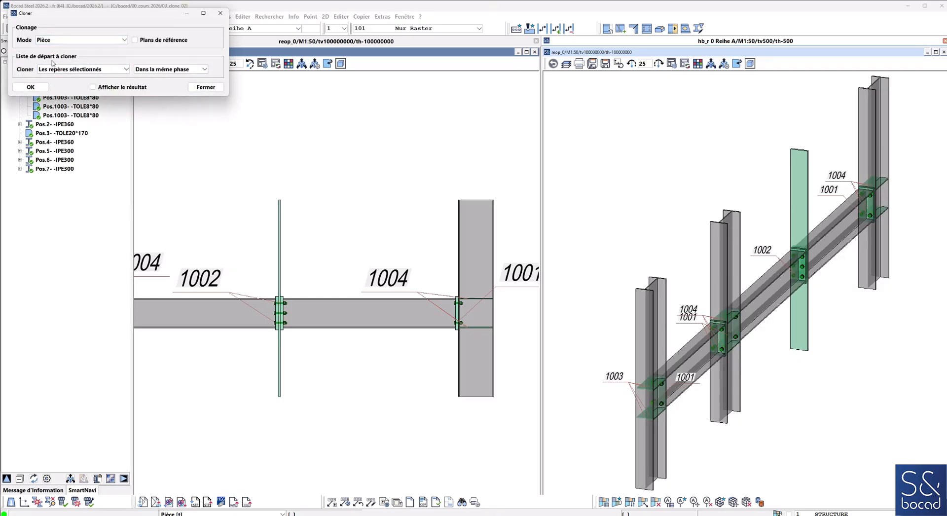
{"action": "left_click", "coordinate": [30, 87]}
- Clone three-row bolted end plate 1002 at the flat plate onto the end plates marked 1001
{"action": "scroll", "coordinate": [290, 326], "scroll_direction": "up", "scroll_amount": 1}
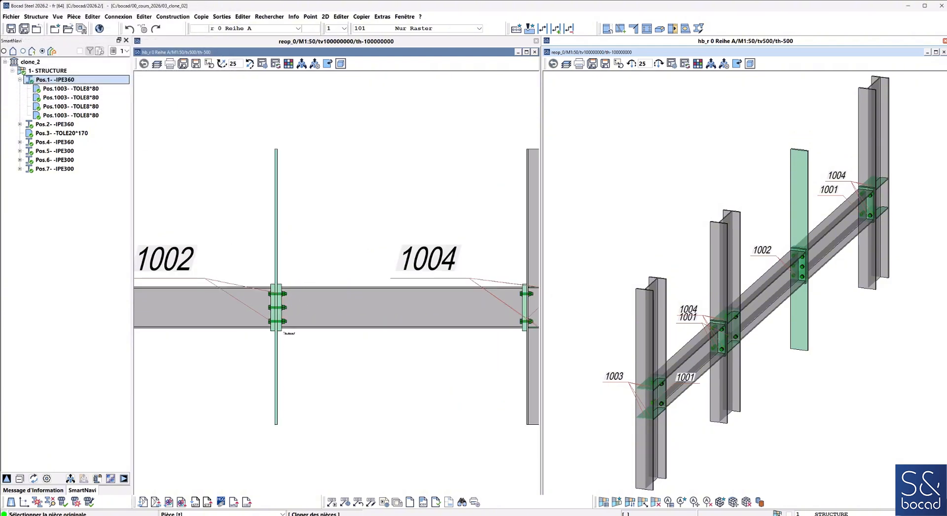
{"action": "left_click", "coordinate": [281, 328]}
{"action": "middle_click", "coordinate": [283, 329]}
{"action": "middle_click_drag", "start_coordinate": [396, 339], "coordinate": [237, 310]}
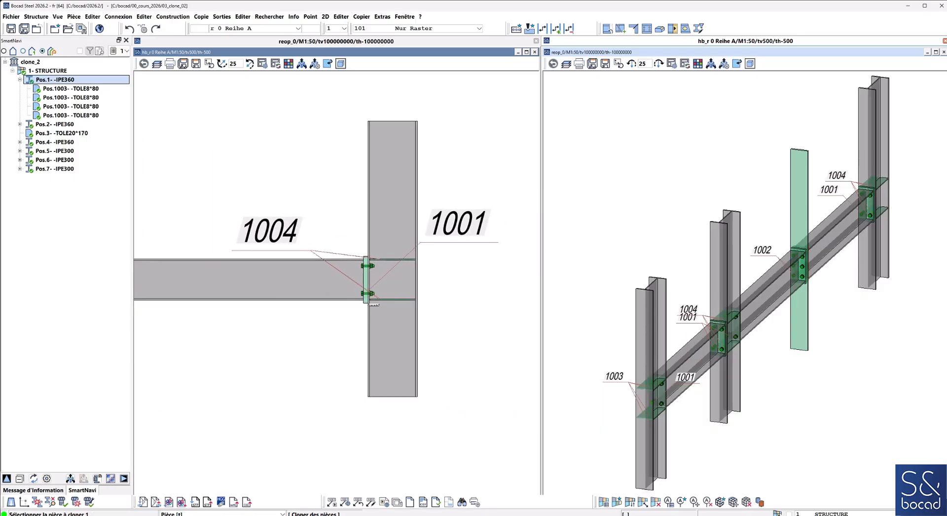
{"action": "left_click", "coordinate": [368, 297]}
{"action": "middle_click", "coordinate": [370, 300]}
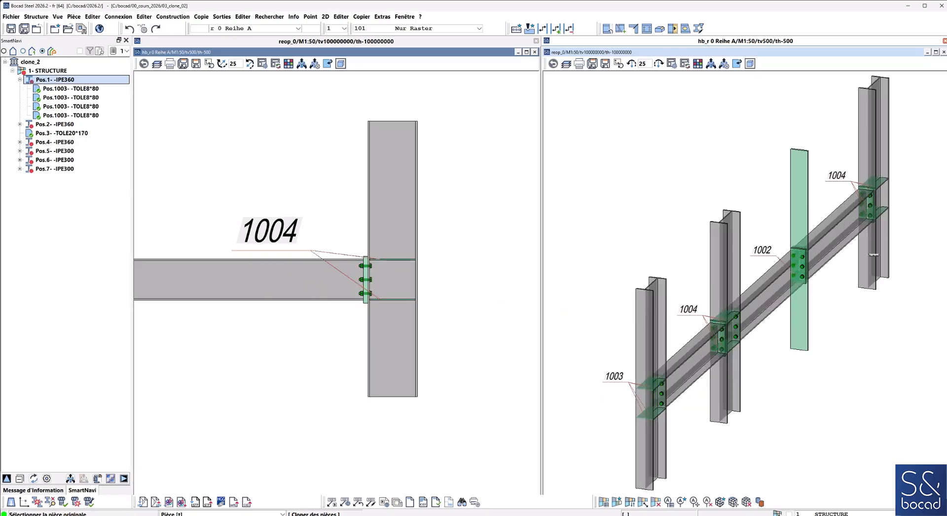
- Renumber the clone_2 model with the advanced numbering and refresh the mark labels in its 3D view
{"action": "middle_click_drag", "start_coordinate": [869, 267], "coordinate": [874, 239]}
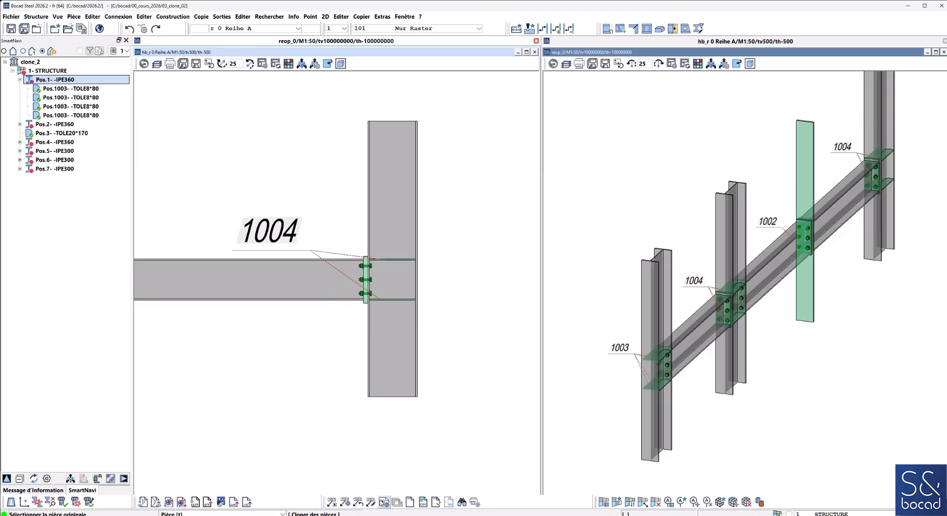
{"action": "left_click", "coordinate": [346, 501]}
{"action": "left_click", "coordinate": [90, 215]}
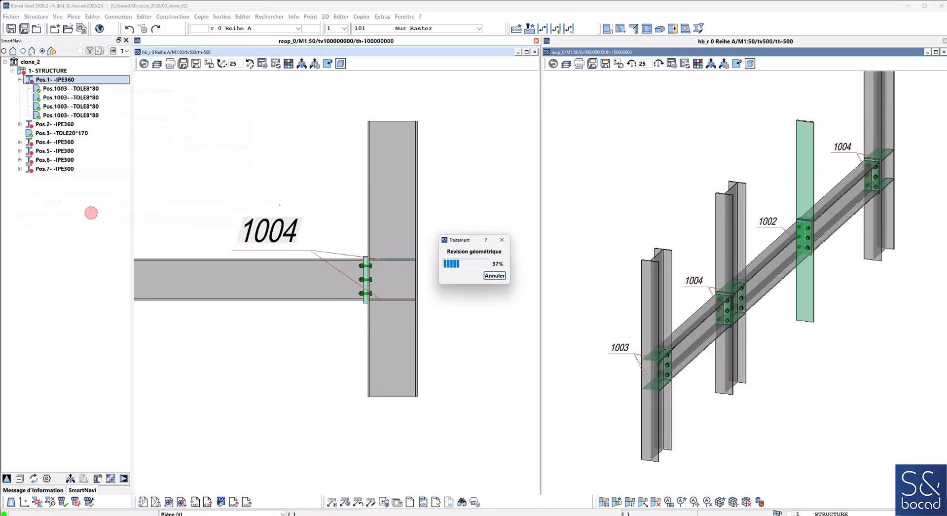
{"action": "left_click", "coordinate": [685, 64]}
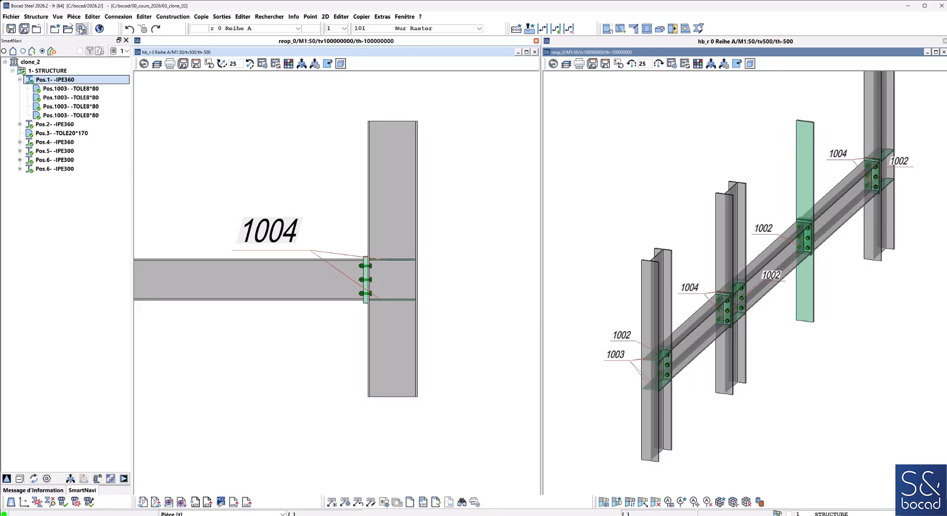
- Open the single-part drawings s0101003.bmf_ and s0101004.bmf_ from the 03_clone_02 plots folder
{"action": "left_click", "coordinate": [81, 28]}
{"action": "double_click", "coordinate": [71, 107]}
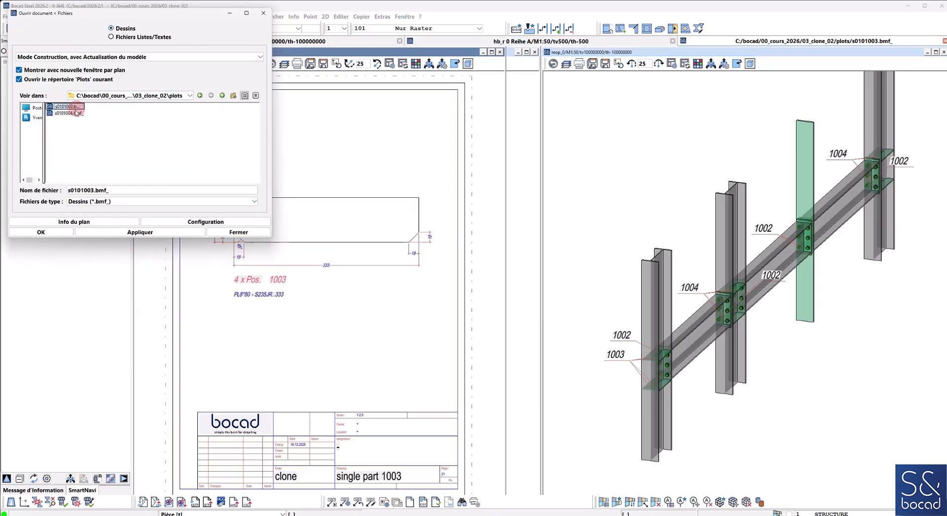
{"action": "double_click", "coordinate": [72, 113]}
{"action": "left_click", "coordinate": [238, 232]}
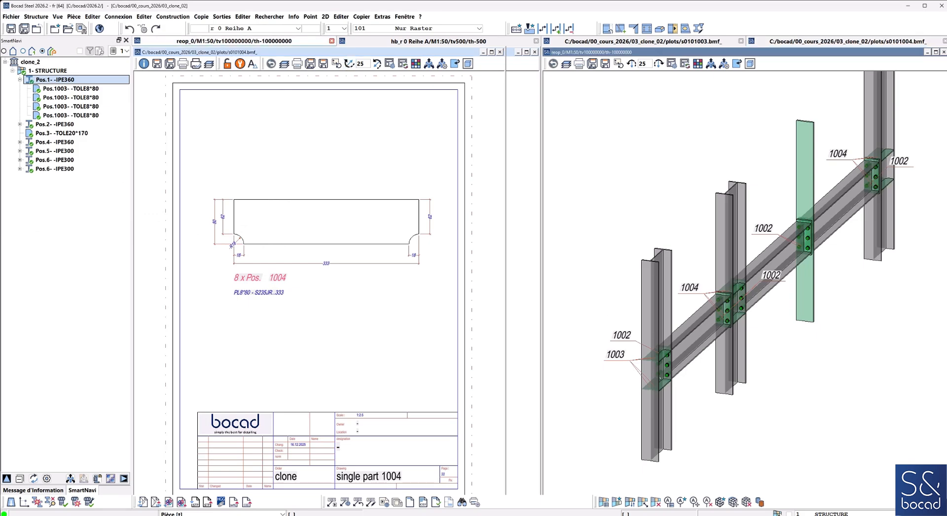
- Examine the corner shapes of stiffener plates 1003 and 1004 at the bolted beam-to-column connections in the 3D view
{"action": "scroll", "coordinate": [667, 339], "scroll_direction": "up", "scroll_amount": 6}
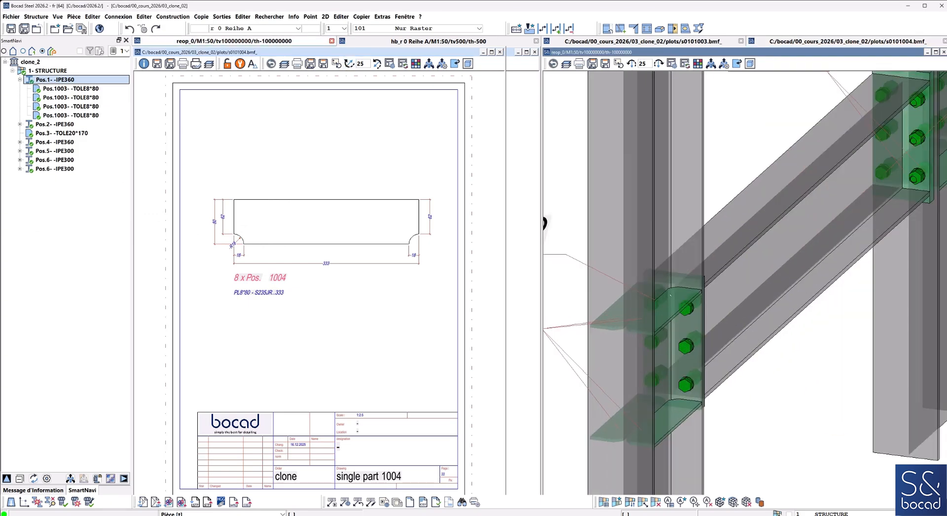
{"action": "scroll", "coordinate": [670, 296], "scroll_direction": "up", "scroll_amount": 6}
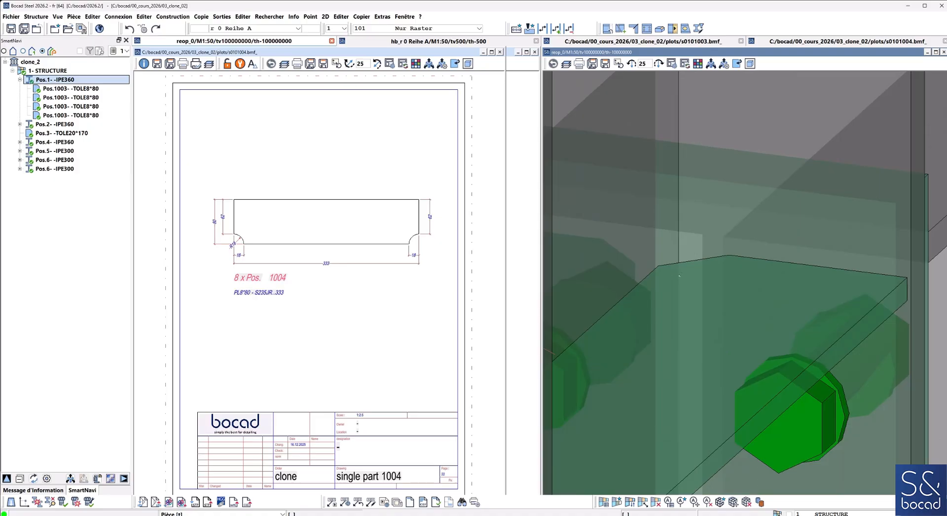
{"action": "scroll", "coordinate": [784, 257], "scroll_direction": "down", "scroll_amount": 3}
{"action": "scroll", "coordinate": [837, 220], "scroll_direction": "down", "scroll_amount": 5}
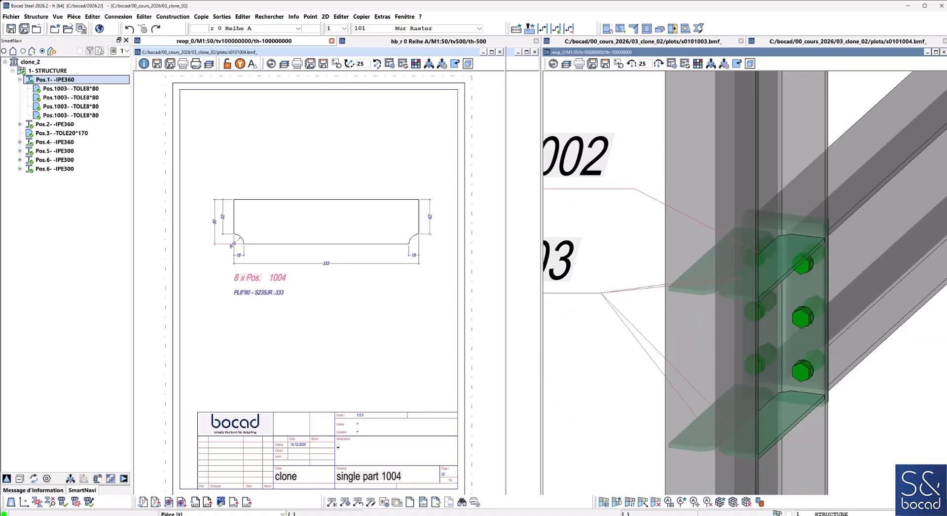
{"action": "middle_click_drag", "start_coordinate": [837, 220], "coordinate": [602, 422]}
{"action": "scroll", "coordinate": [879, 143], "scroll_direction": "down", "scroll_amount": 2}
{"action": "middle_click_drag", "start_coordinate": [878, 143], "coordinate": [765, 254]}
{"action": "scroll", "coordinate": [821, 220], "scroll_direction": "up", "scroll_amount": 5}
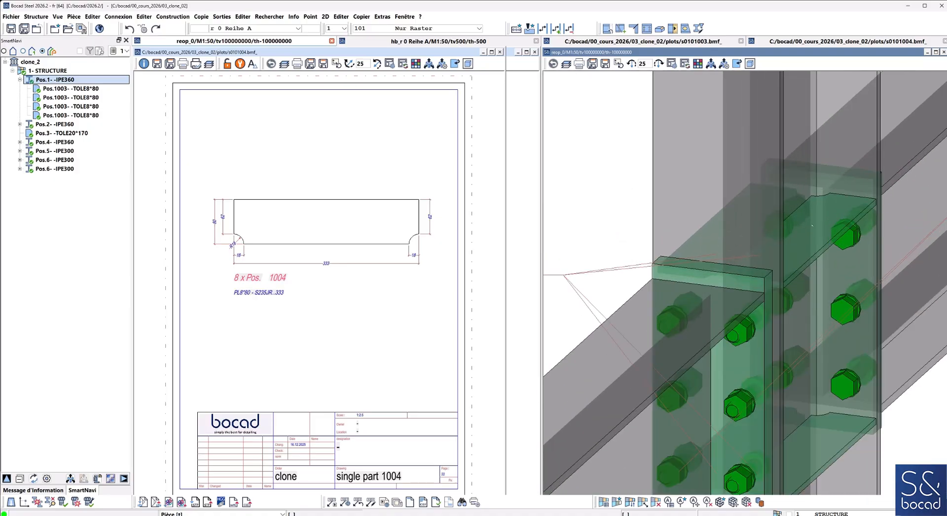
{"action": "scroll", "coordinate": [821, 220], "scroll_direction": "down", "scroll_amount": 5}
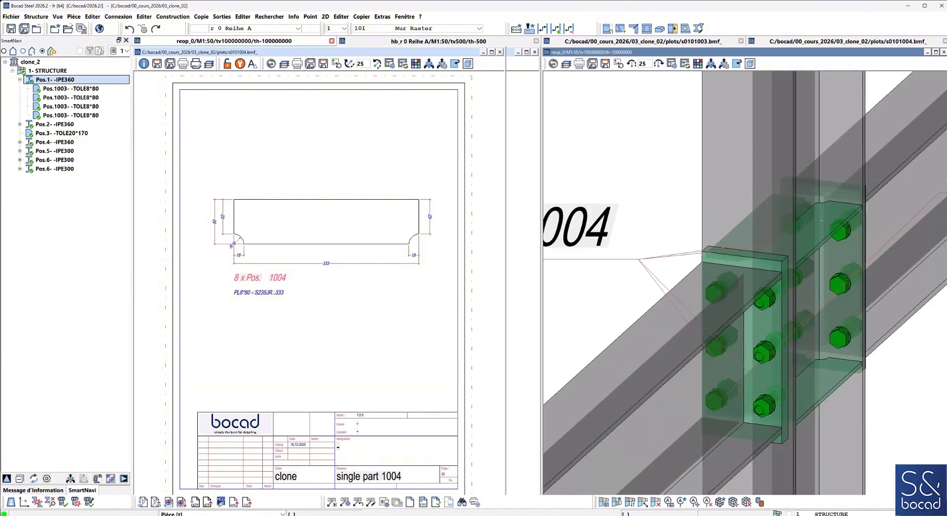
- Clone chamfered plate 1003 onto notched plate 1004 from their side-by-side drawings, in Pièce mode with "Les repères sélectionnés" in the same phase
{"action": "left_click_drag", "start_coordinate": [396, 56], "coordinate": [768, 58]}
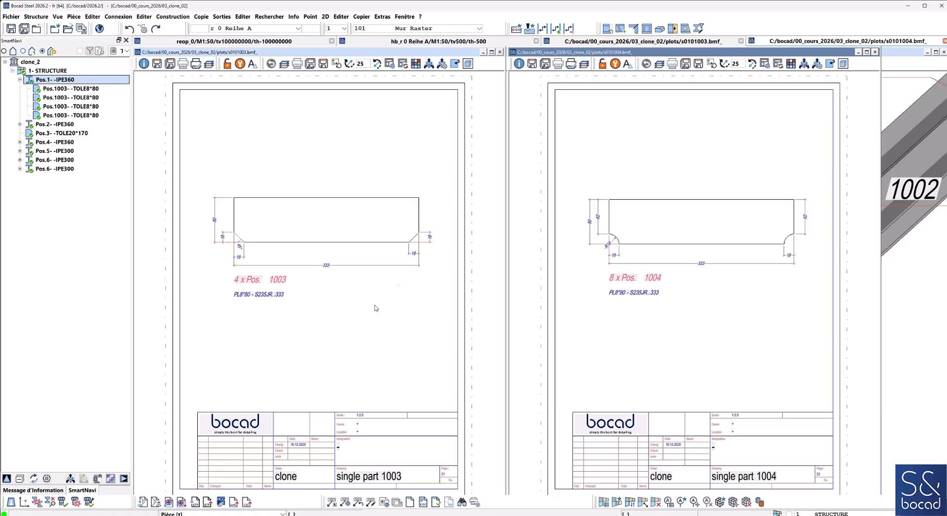
{"action": "right_click", "coordinate": [342, 338]}
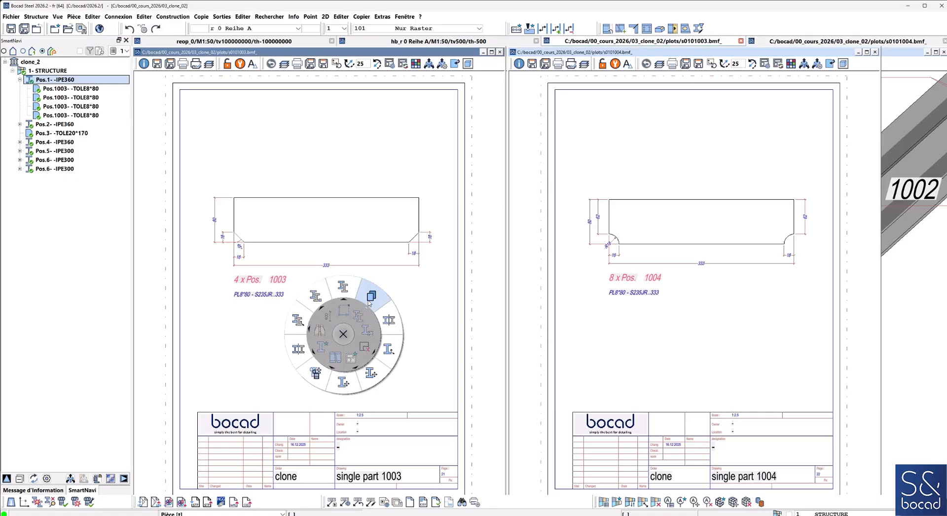
{"action": "left_click", "coordinate": [370, 298]}
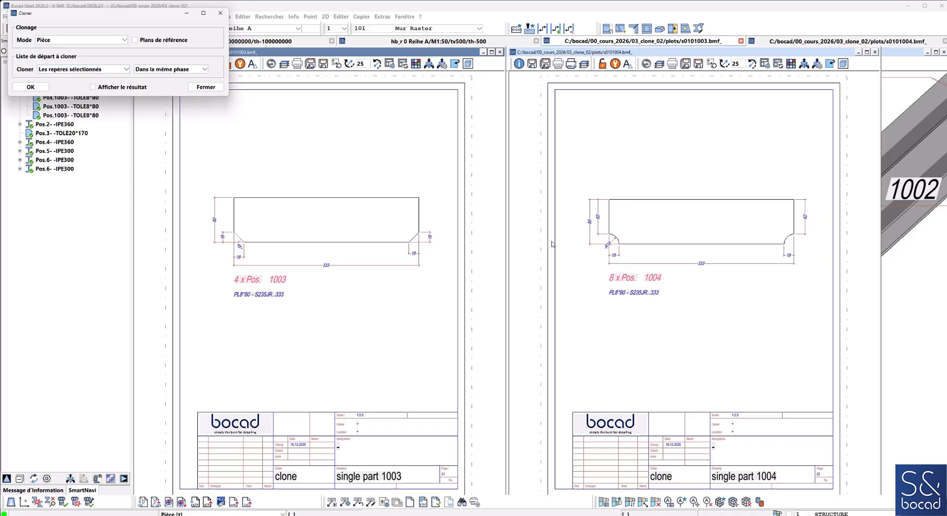
{"action": "left_click", "coordinate": [43, 87]}
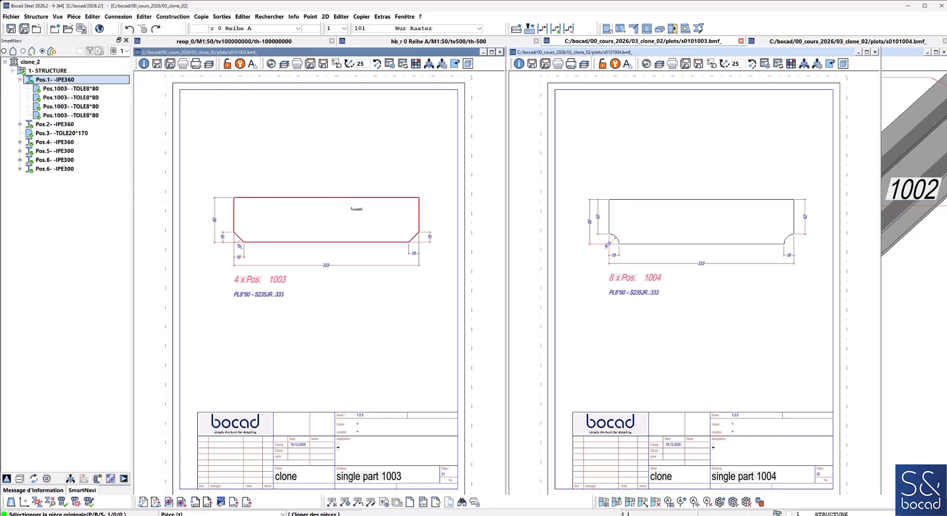
{"action": "left_click", "coordinate": [356, 209]}
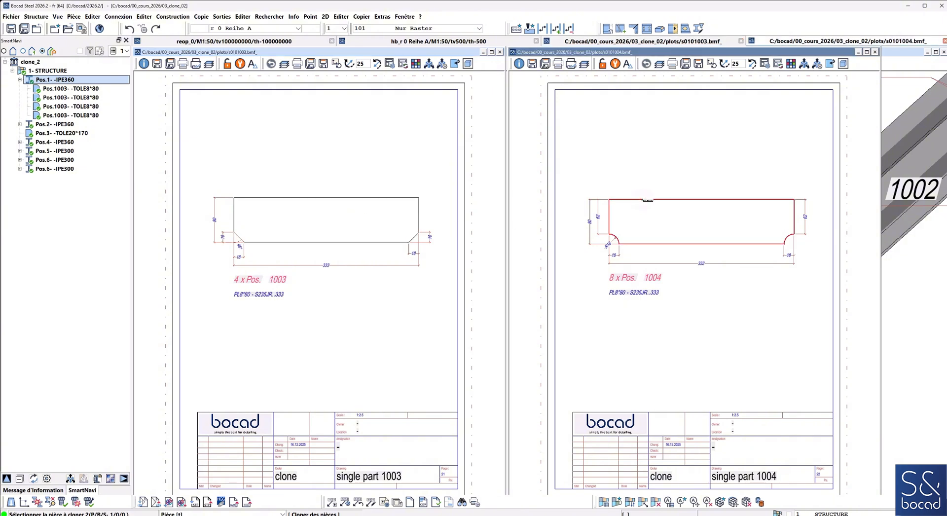
{"action": "left_click", "coordinate": [648, 199]}
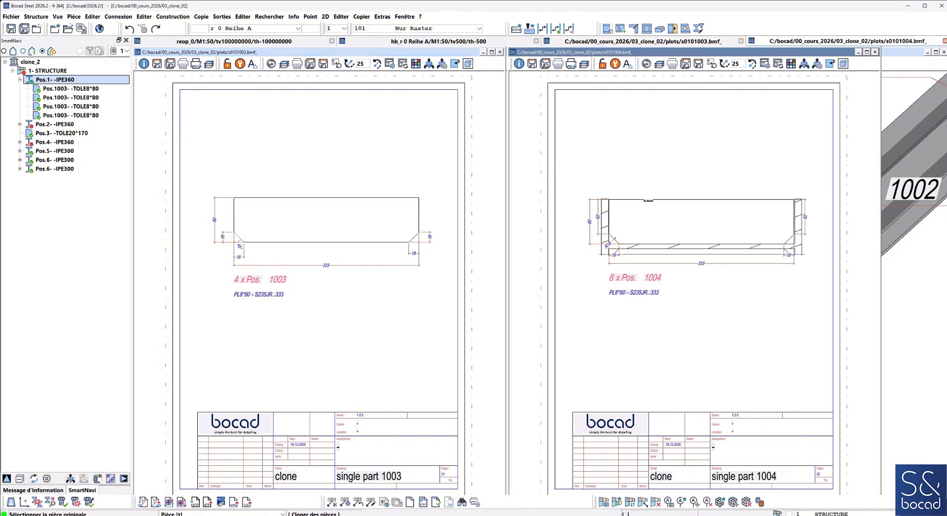
- Close the single-part drawings s0101004.bmf_ and s0101003.bmf_ without saving them
{"action": "left_click", "coordinate": [875, 52]}
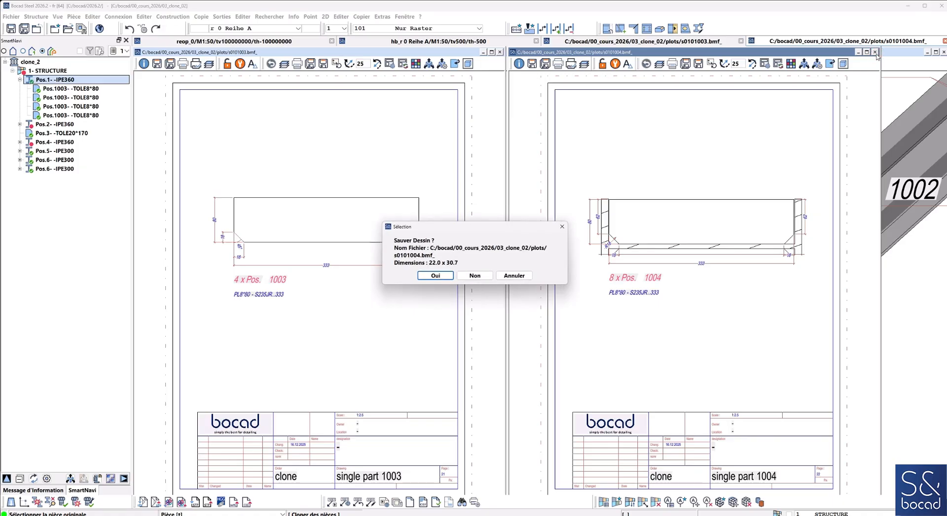
{"action": "left_click", "coordinate": [475, 276]}
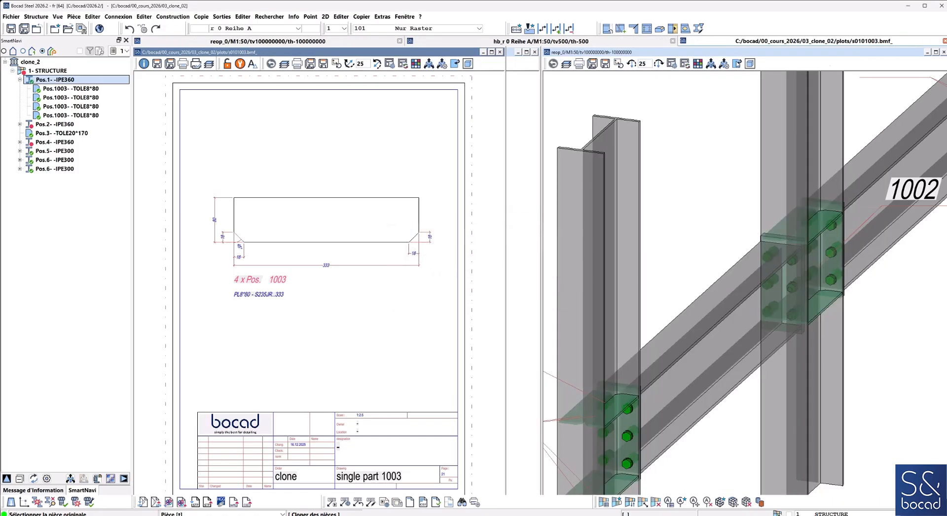
{"action": "left_click", "coordinate": [499, 53]}
{"action": "left_click", "coordinate": [475, 276]}
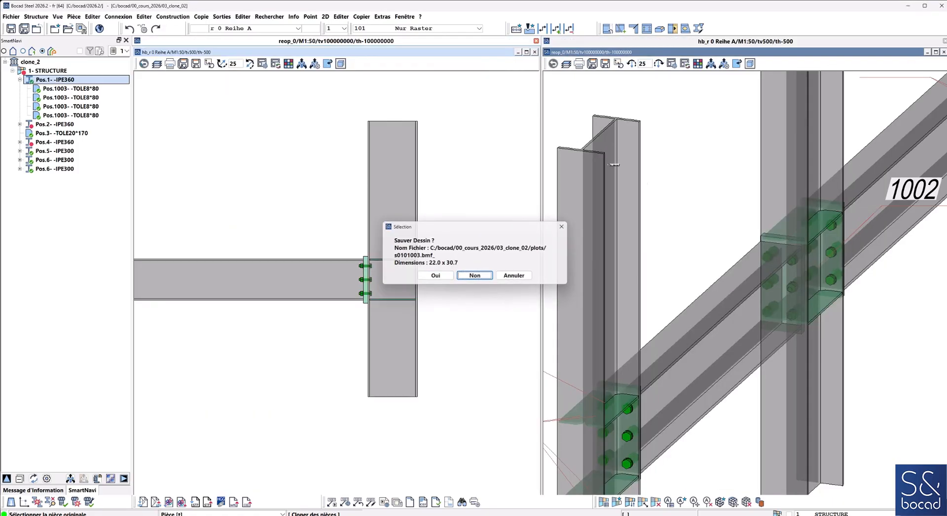
- Renumber the clone_2 model and check the cloned stiffeners and their mark labels in the 3D view
{"action": "scroll", "coordinate": [828, 221], "scroll_direction": "up", "scroll_amount": 4}
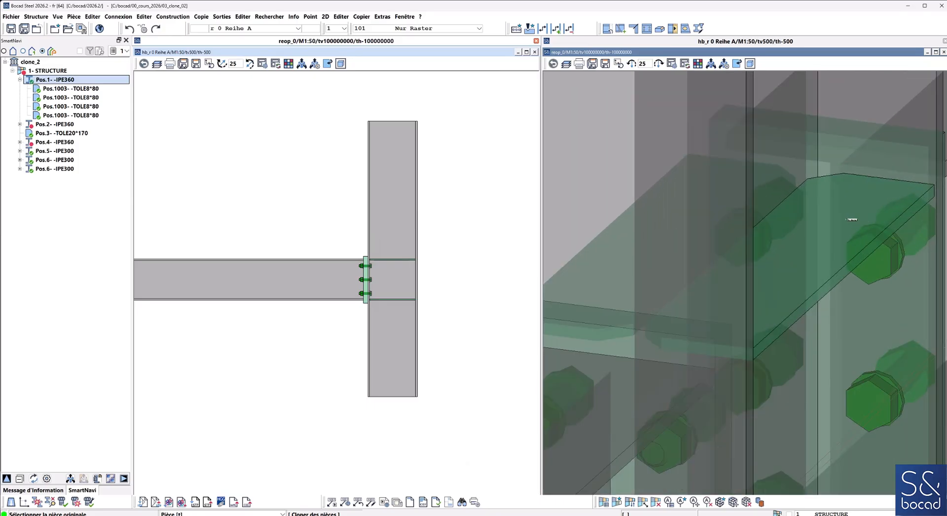
{"action": "scroll", "coordinate": [839, 217], "scroll_direction": "down", "scroll_amount": 2}
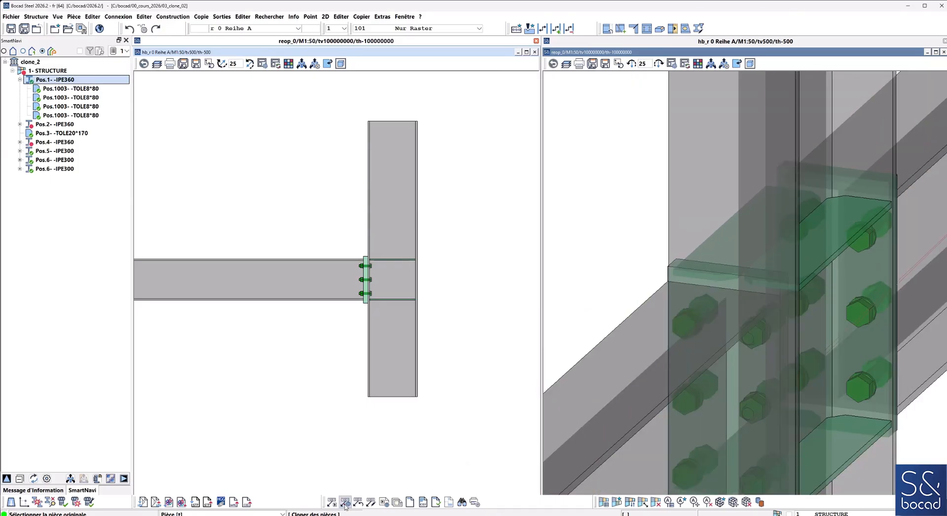
{"action": "left_click", "coordinate": [345, 502]}
{"action": "left_click", "coordinate": [114, 214]}
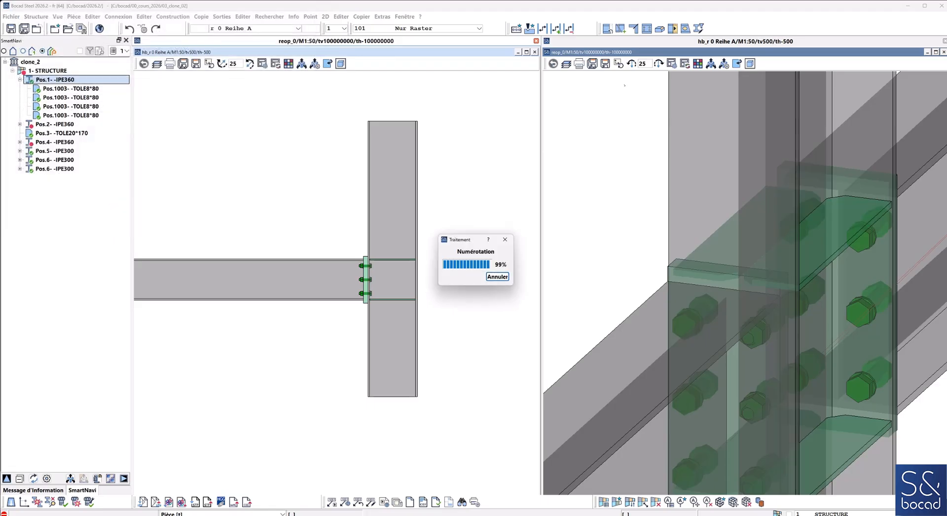
{"action": "scroll", "coordinate": [766, 229], "scroll_direction": "down", "scroll_amount": 4}
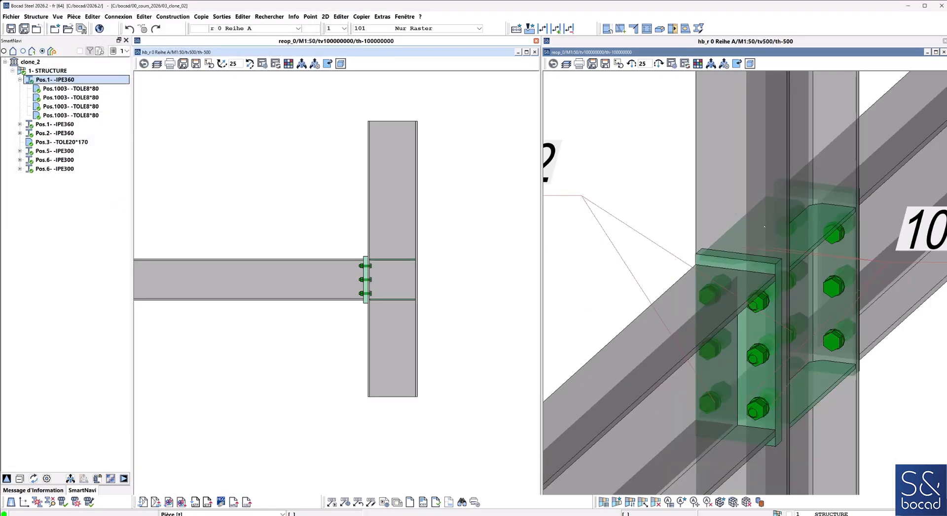
{"action": "scroll", "coordinate": [825, 278], "scroll_direction": "down", "scroll_amount": 4}
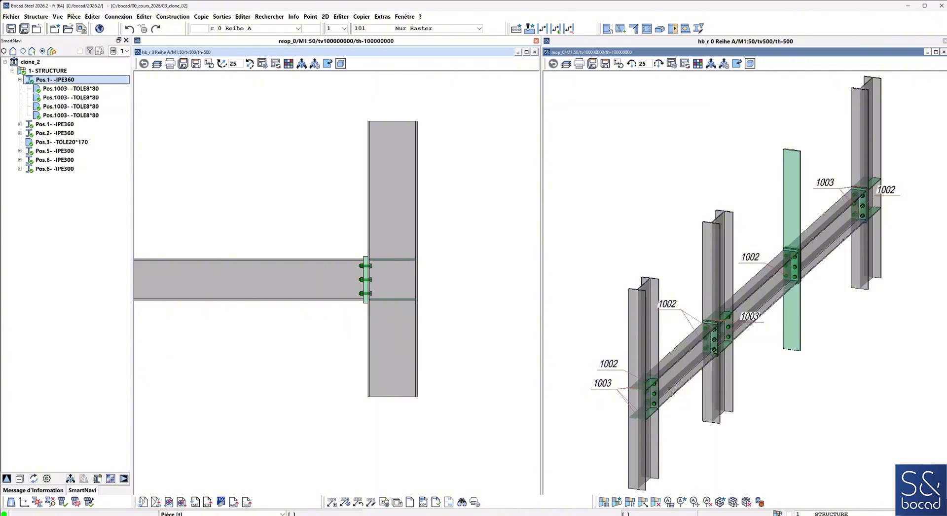
- Switch to the 03_clone_03 model and open the first purlin's bolted cleat plate for contour editing
{"action": "mouse_move", "coordinate": [631, 515]}
{"action": "left_click", "coordinate": [598, 503]}
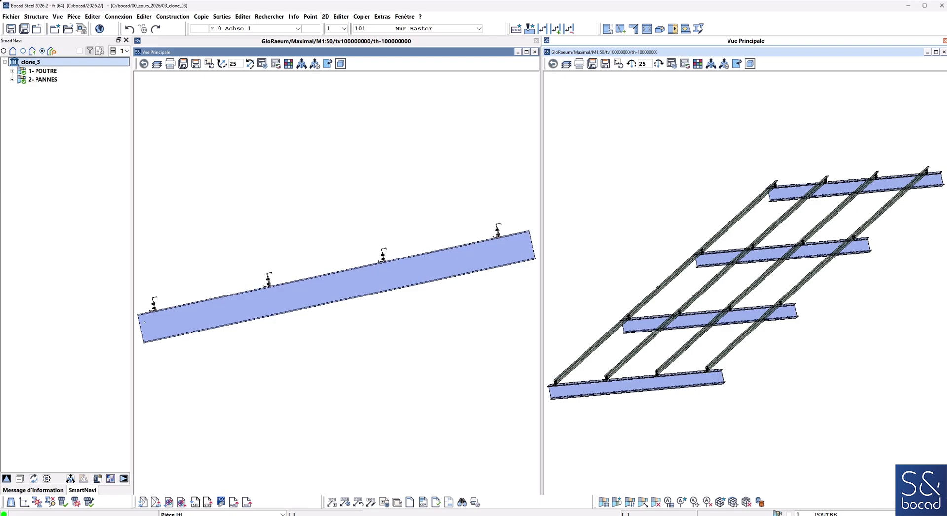
{"action": "scroll", "coordinate": [149, 309], "scroll_direction": "up", "scroll_amount": 10}
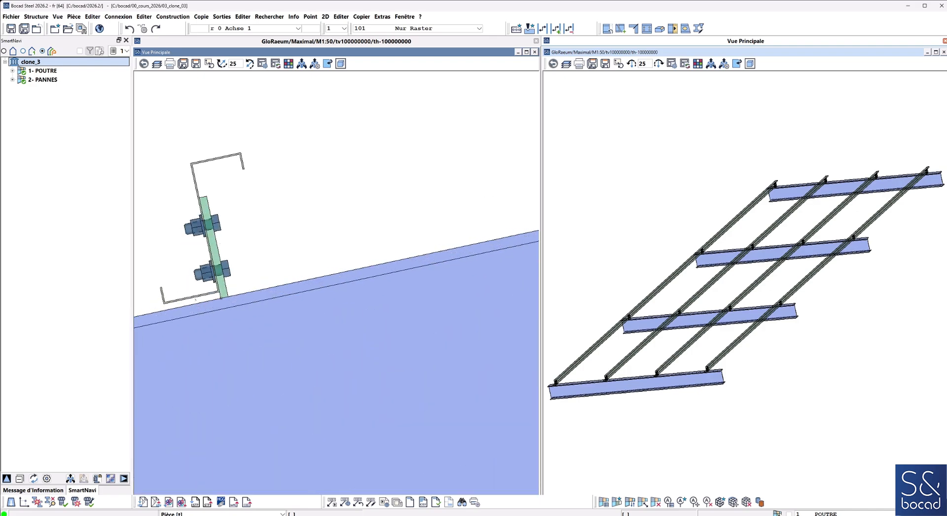
{"action": "middle_click_drag", "start_coordinate": [196, 299], "coordinate": [301, 269]}
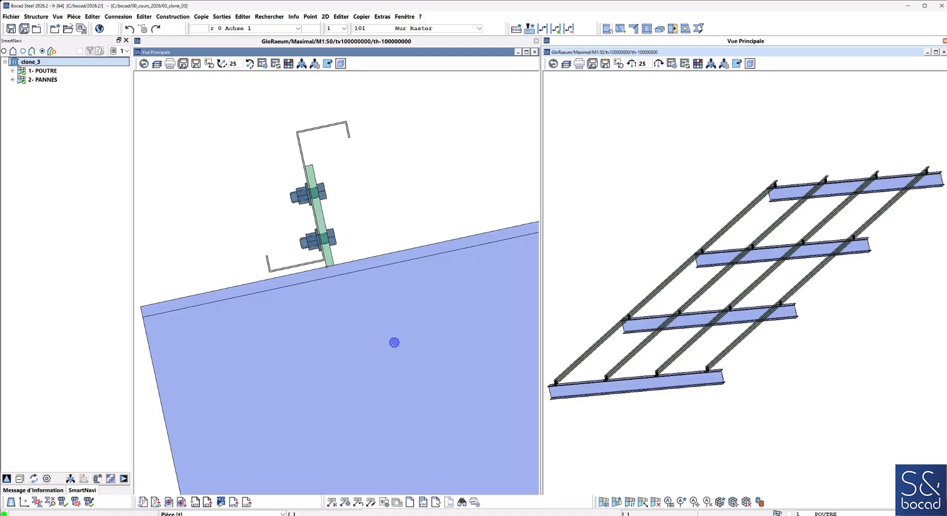
{"action": "right_click", "coordinate": [395, 342]}
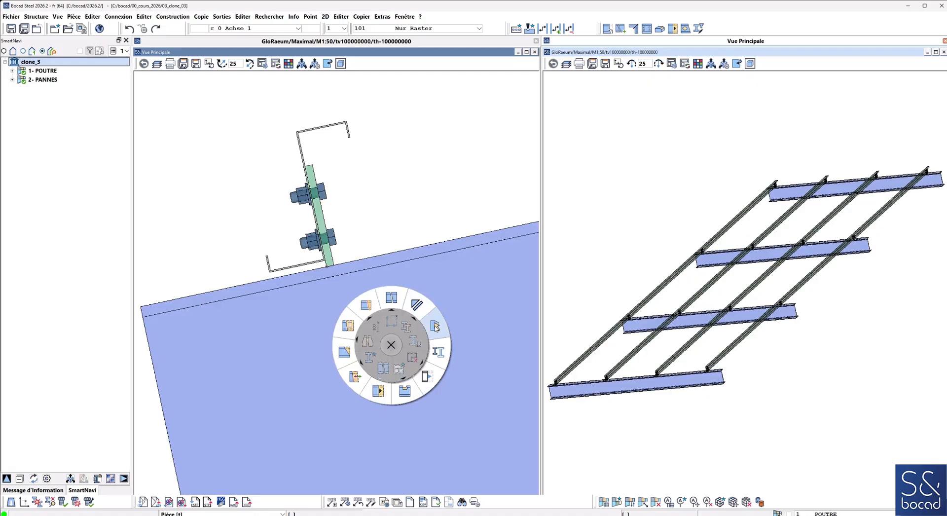
{"action": "left_click", "coordinate": [435, 326]}
{"action": "left_click", "coordinate": [87, 144]}
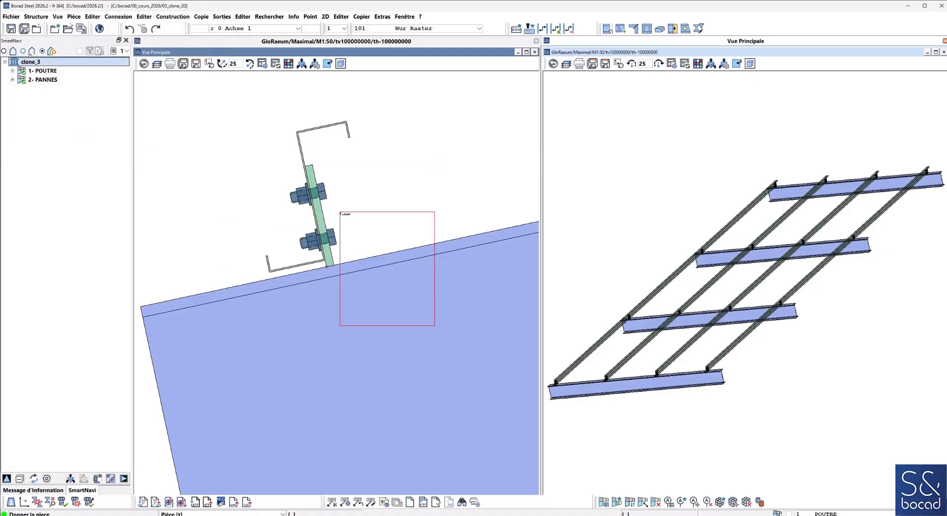
{"action": "left_click", "coordinate": [317, 203]}
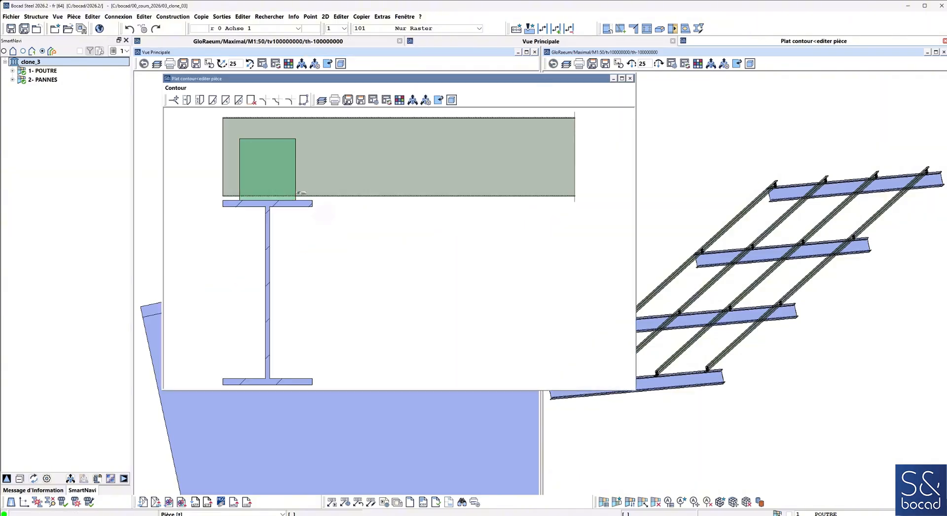
- Set the cleat plate's thickness to 15 with the Avant option and bolt recalculation, and close the contour view without saving it
{"action": "left_click", "coordinate": [183, 88]}
{"action": "left_click", "coordinate": [172, 110]}
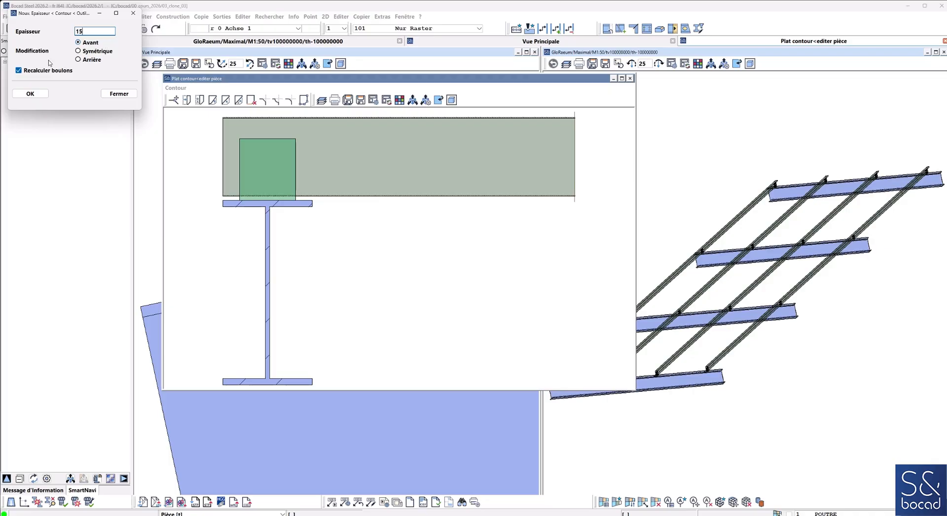
{"action": "left_click", "coordinate": [30, 94]}
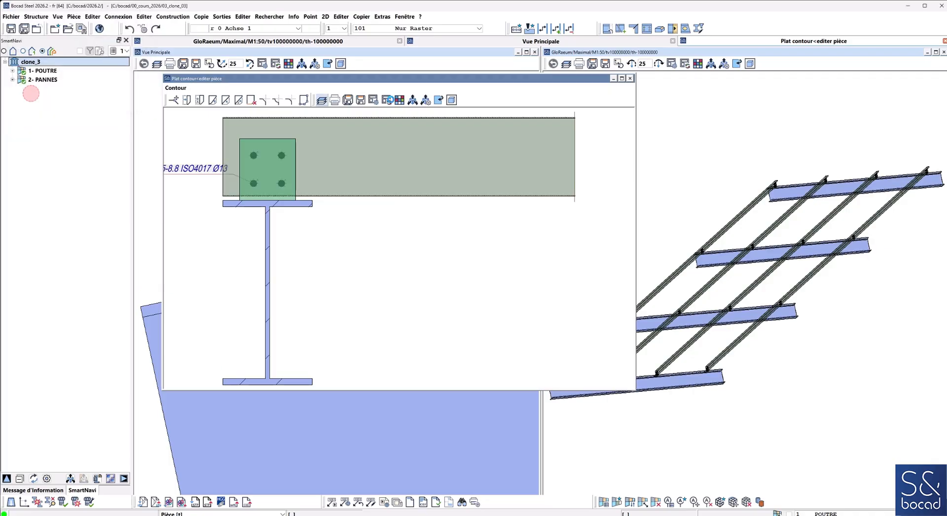
{"action": "left_click", "coordinate": [631, 79]}
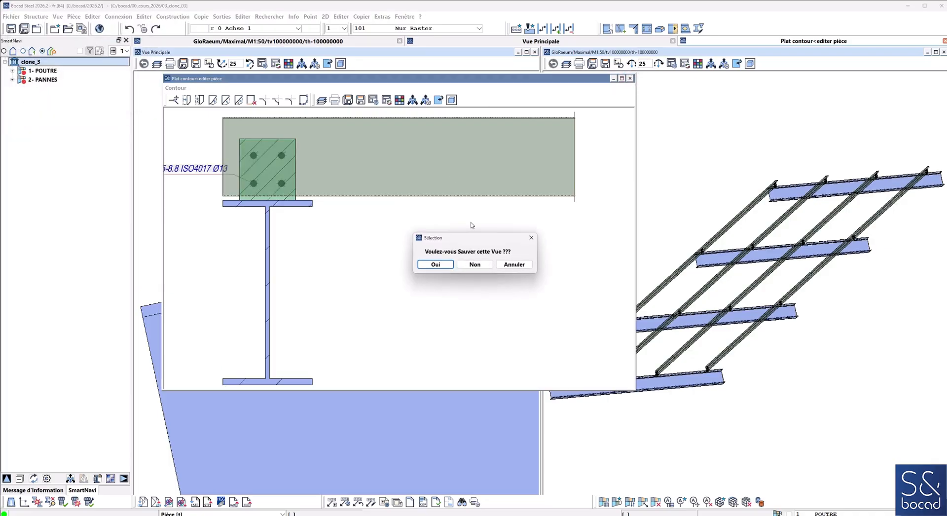
{"action": "left_click", "coordinate": [477, 264]}
{"action": "scroll", "coordinate": [338, 186], "scroll_direction": "up", "scroll_amount": 1}
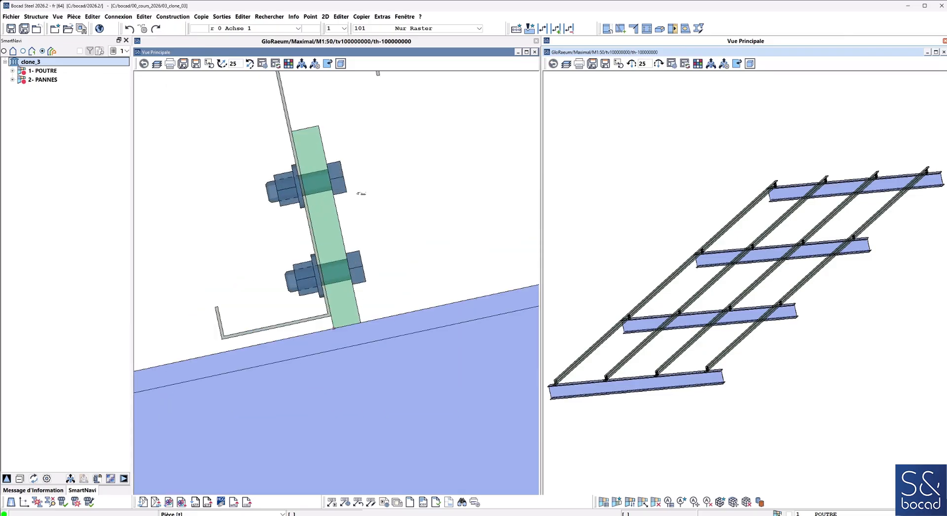
{"action": "scroll", "coordinate": [364, 196], "scroll_direction": "down", "scroll_amount": 1}
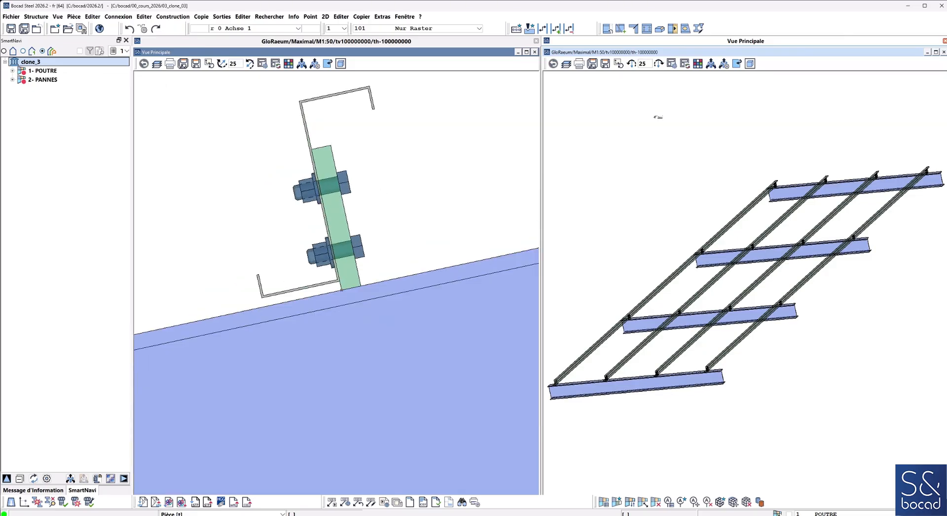
- Stretch the cleat plate by 20 at its upper end with Etirer/Comprimer, moving the connection and splitting the bolt group at the plane
{"action": "left_click", "coordinate": [672, 28]}
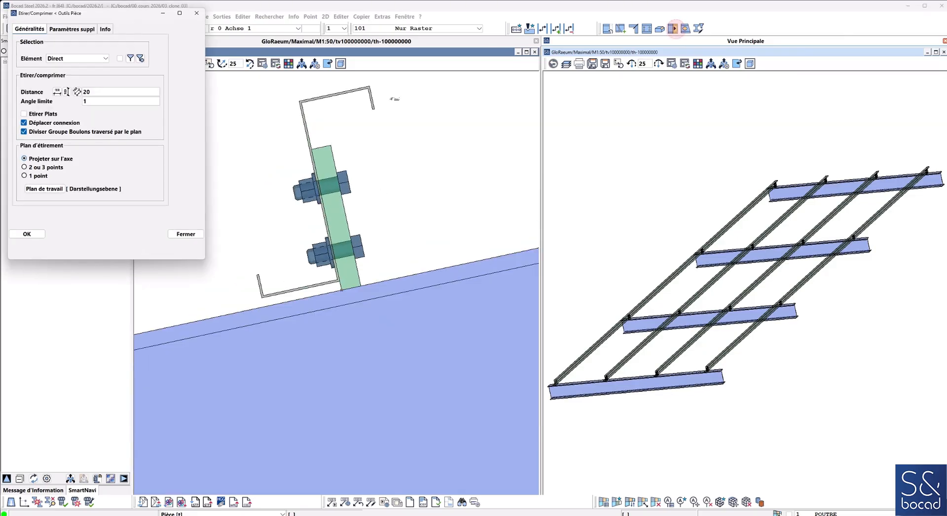
{"action": "left_click", "coordinate": [31, 233]}
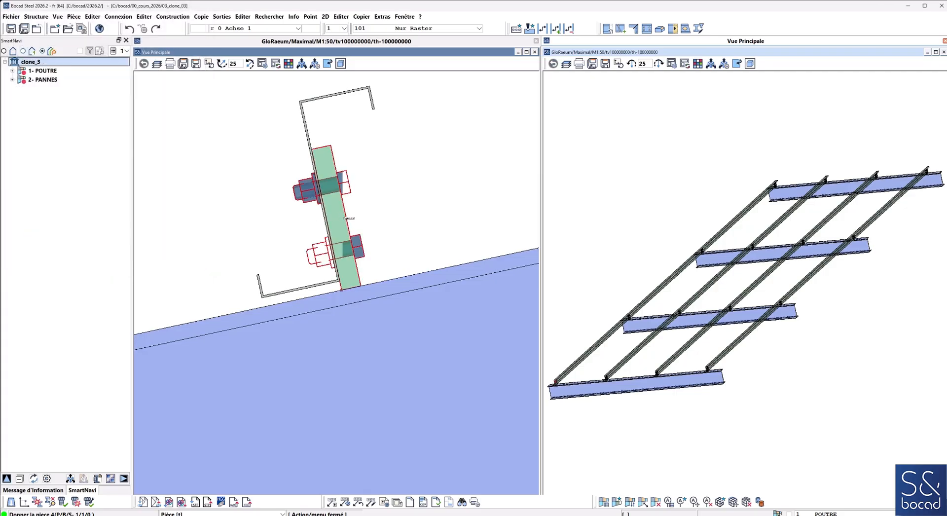
{"action": "left_click", "coordinate": [349, 217]}
{"action": "left_click", "coordinate": [345, 216]}
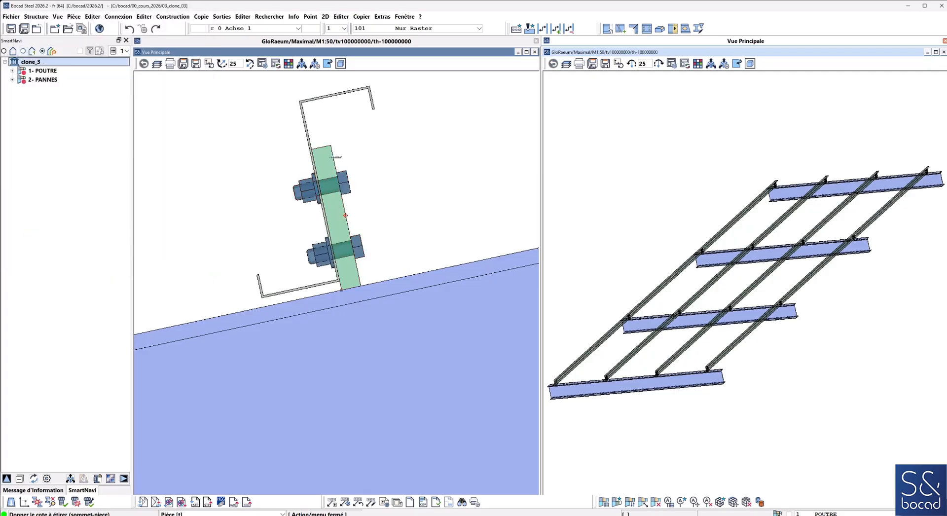
{"action": "left_click", "coordinate": [330, 146]}
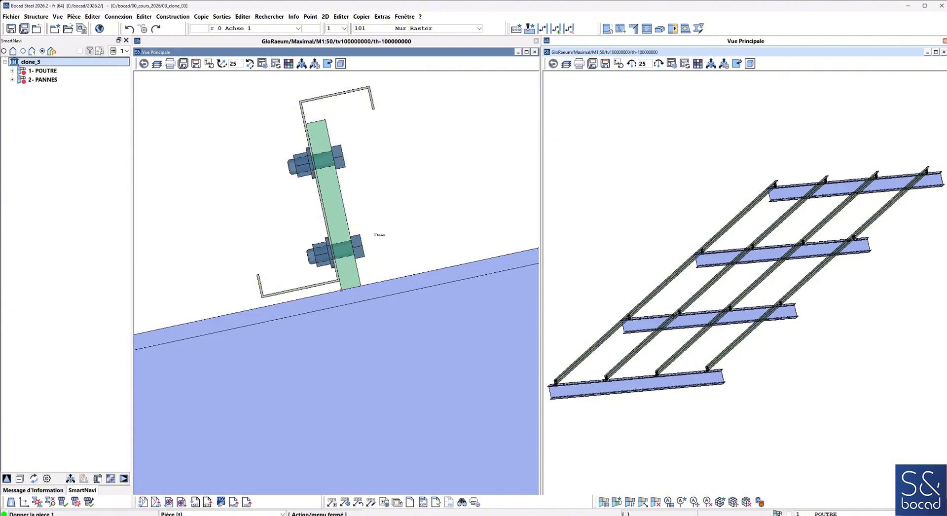
- Generate a triangular contour plate as a stiffener between the first purlin's cleat plate and the beam's upper flange
{"action": "scroll", "coordinate": [380, 234], "scroll_direction": "down", "scroll_amount": 2}
{"action": "right_click", "coordinate": [380, 235]}
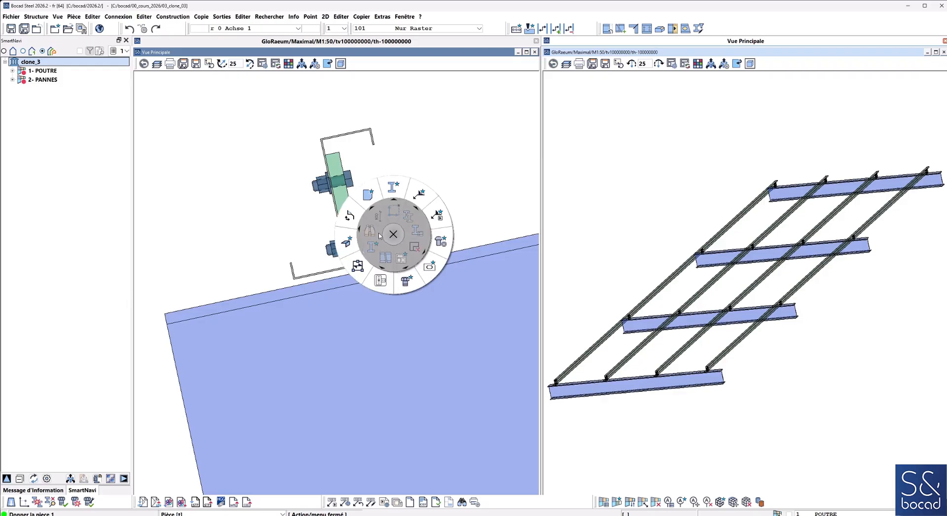
{"action": "left_click", "coordinate": [379, 235]}
{"action": "left_click", "coordinate": [364, 270]}
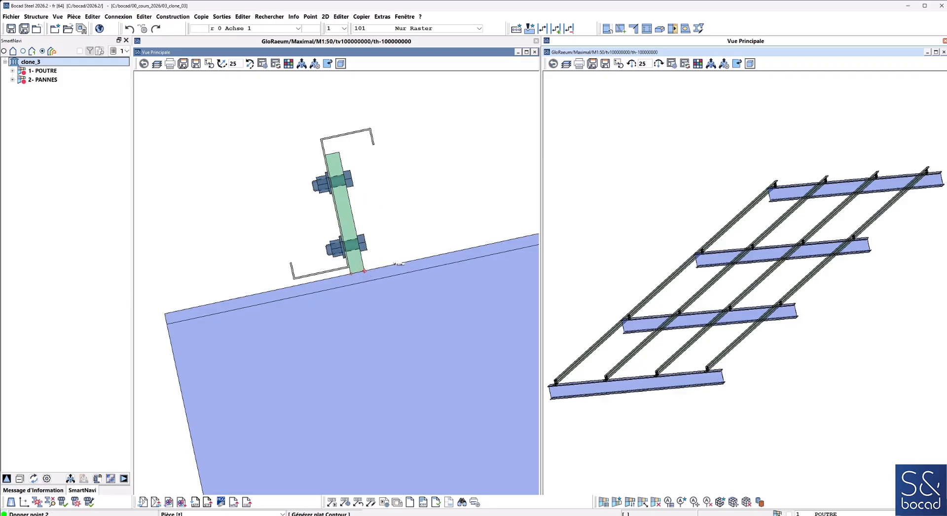
{"action": "left_click", "coordinate": [423, 258]}
{"action": "left_click", "coordinate": [339, 152]}
- Weld the triangular stiffener to the cleat plate and the beam from their contact surfaces
{"action": "right_click", "coordinate": [410, 190]}
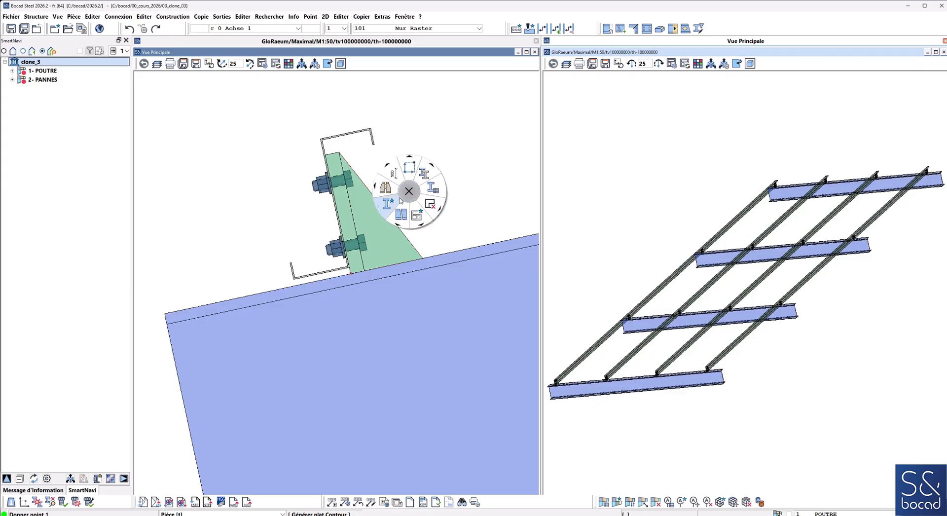
{"action": "left_click", "coordinate": [449, 180]}
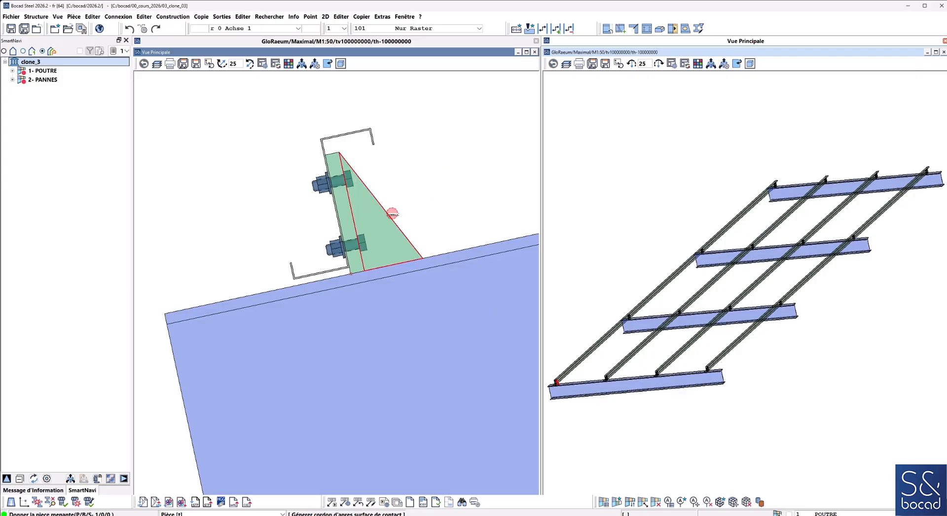
{"action": "left_click", "coordinate": [342, 158]}
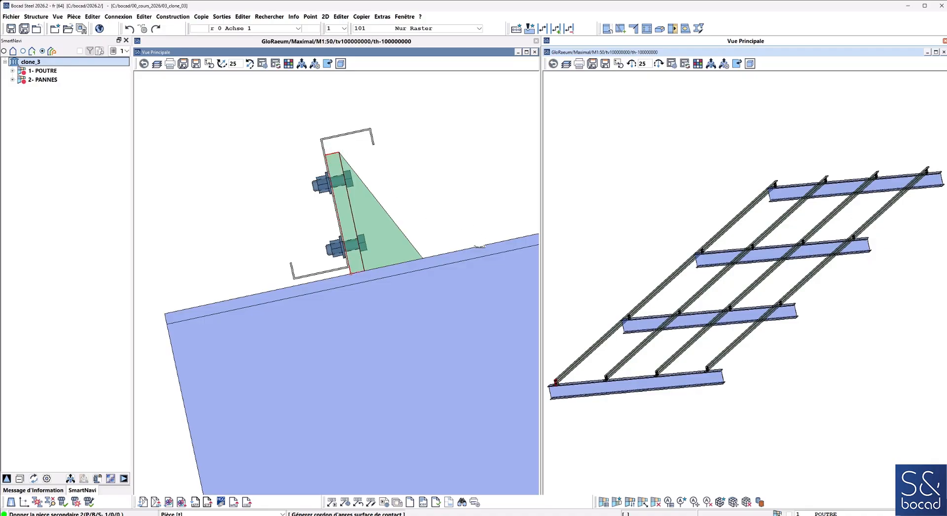
{"action": "left_click", "coordinate": [480, 250]}
{"action": "scroll", "coordinate": [477, 250], "scroll_direction": "down", "scroll_amount": 2}
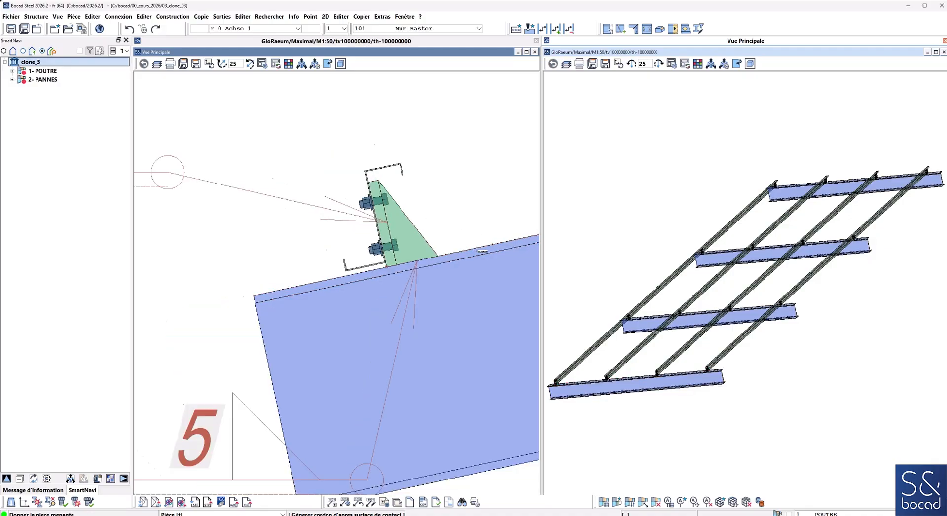
{"action": "scroll", "coordinate": [468, 251], "scroll_direction": "down", "scroll_amount": 1}
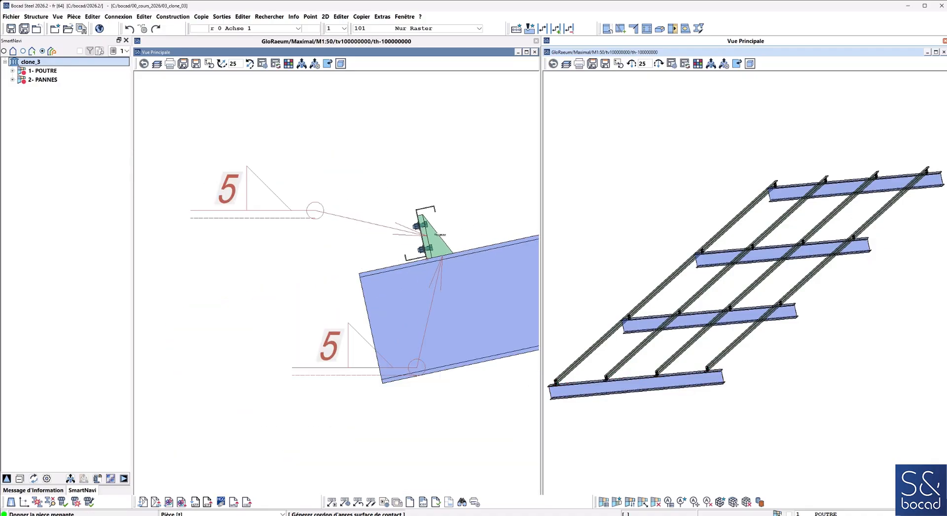
{"action": "scroll", "coordinate": [601, 373], "scroll_direction": "up", "scroll_amount": 5}
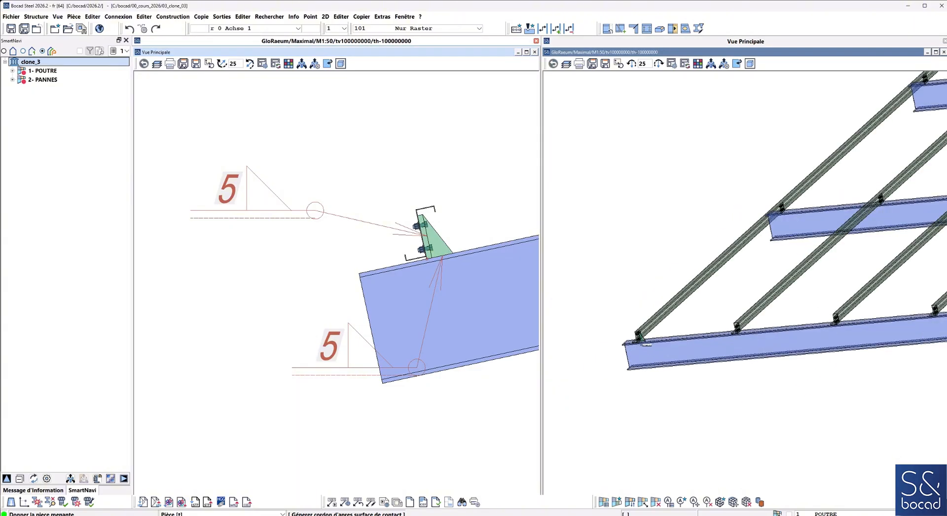
{"action": "scroll", "coordinate": [647, 342], "scroll_direction": "up", "scroll_amount": 2}
{"action": "middle_click_drag", "start_coordinate": [646, 341], "coordinate": [782, 330]}
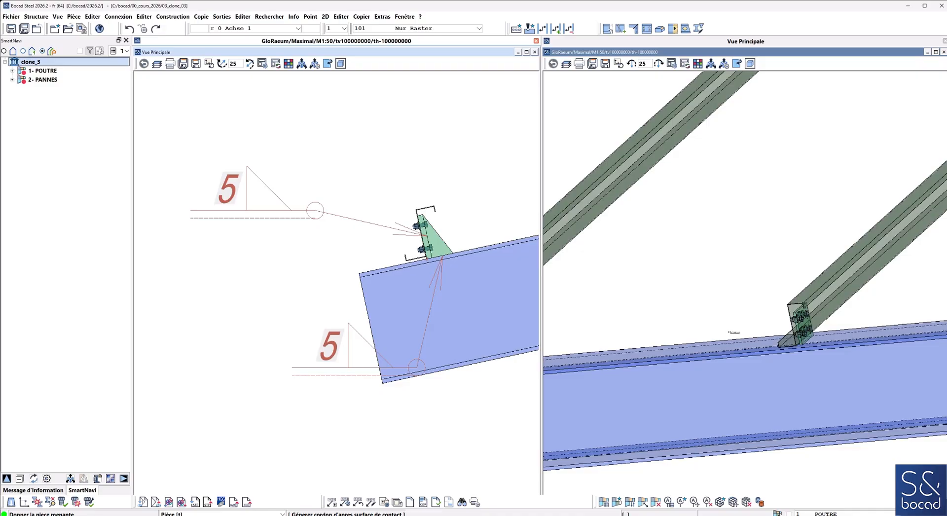
{"action": "scroll", "coordinate": [734, 332], "scroll_direction": "down", "scroll_amount": 1}
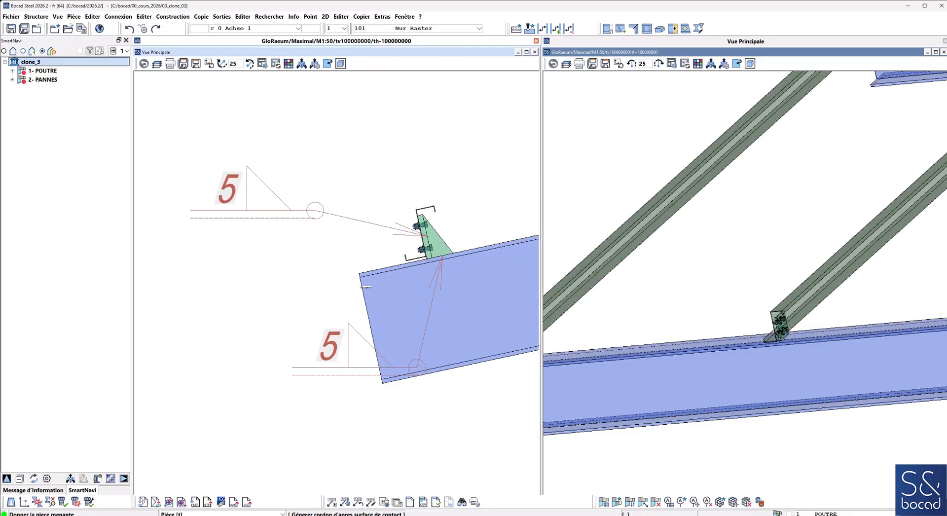
- Start cloning in Pièce mode with reference planes, for the same marks in the same phase, with the cleat plate and triangular stiffener as originals
{"action": "scroll", "coordinate": [365, 287], "scroll_direction": "down", "scroll_amount": 3}
{"action": "right_click", "coordinate": [358, 332]}
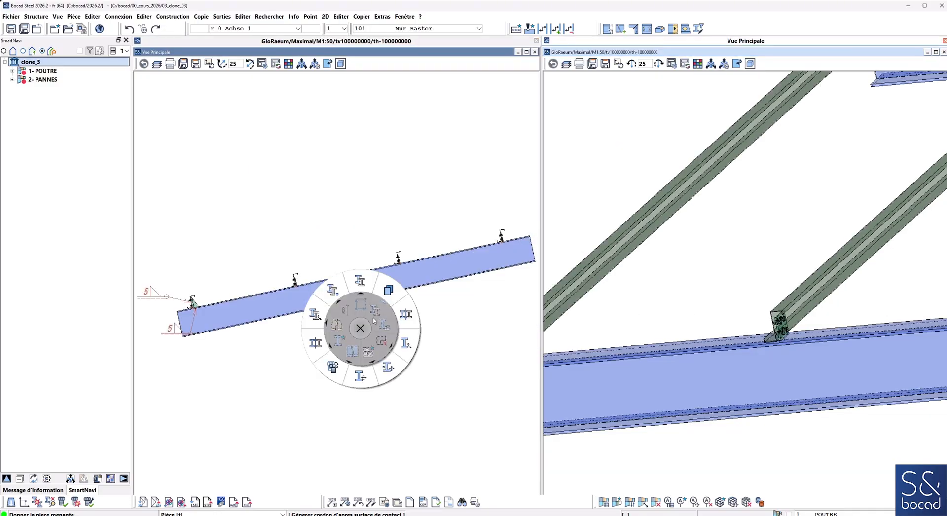
{"action": "left_click", "coordinate": [389, 297]}
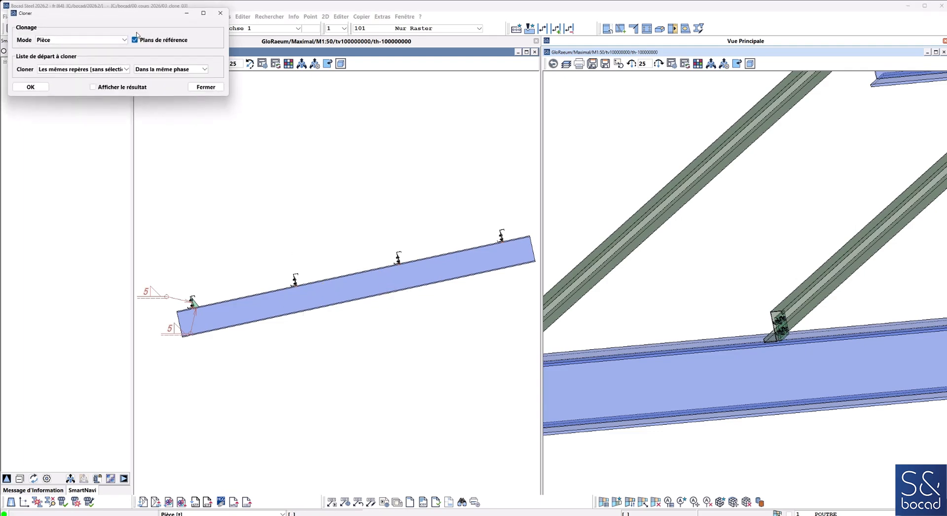
{"action": "left_click", "coordinate": [41, 88]}
{"action": "scroll", "coordinate": [198, 315], "scroll_direction": "up", "scroll_amount": 5}
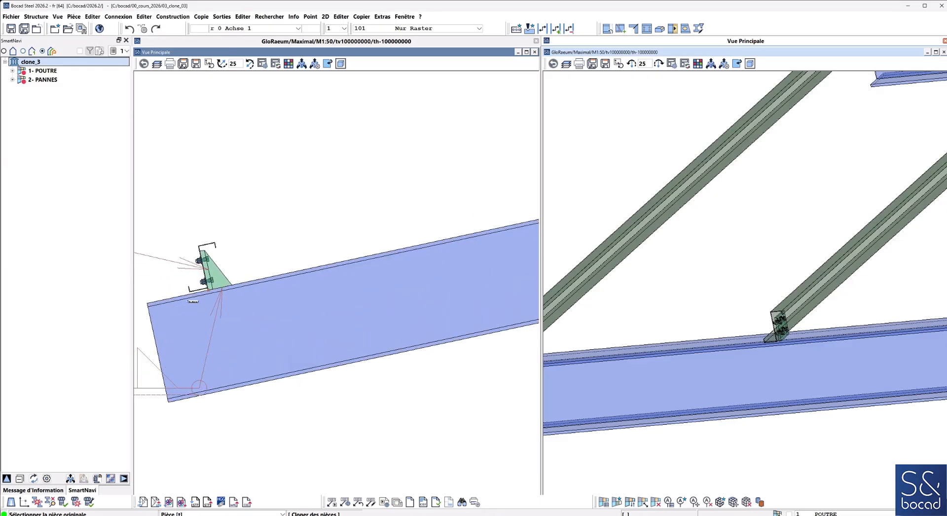
{"action": "scroll", "coordinate": [199, 276], "scroll_direction": "up", "scroll_amount": 4}
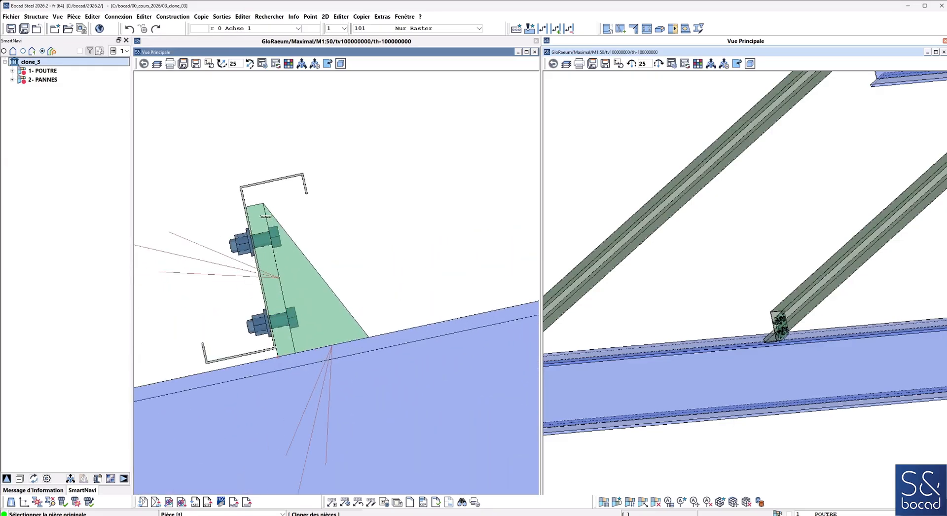
{"action": "left_click", "coordinate": [261, 211]}
{"action": "left_click", "coordinate": [288, 222]}
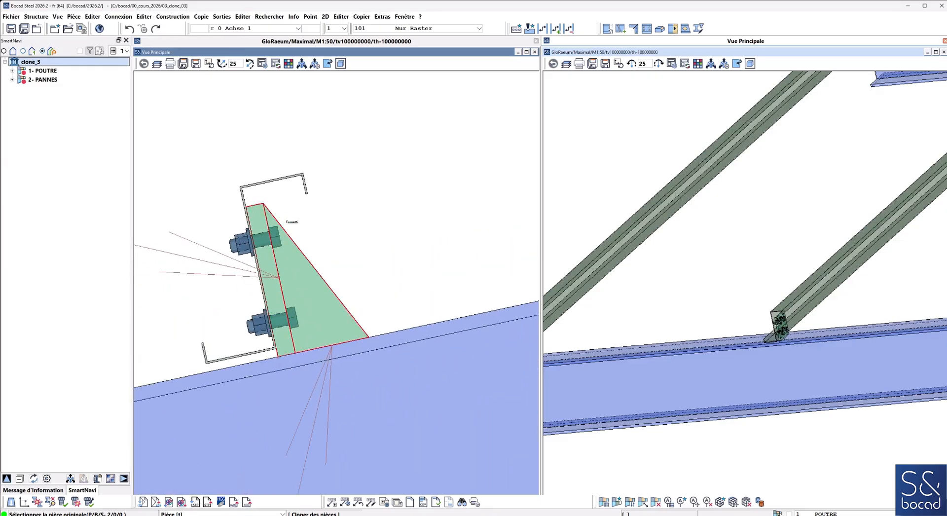
{"action": "middle_click", "coordinate": [287, 221]}
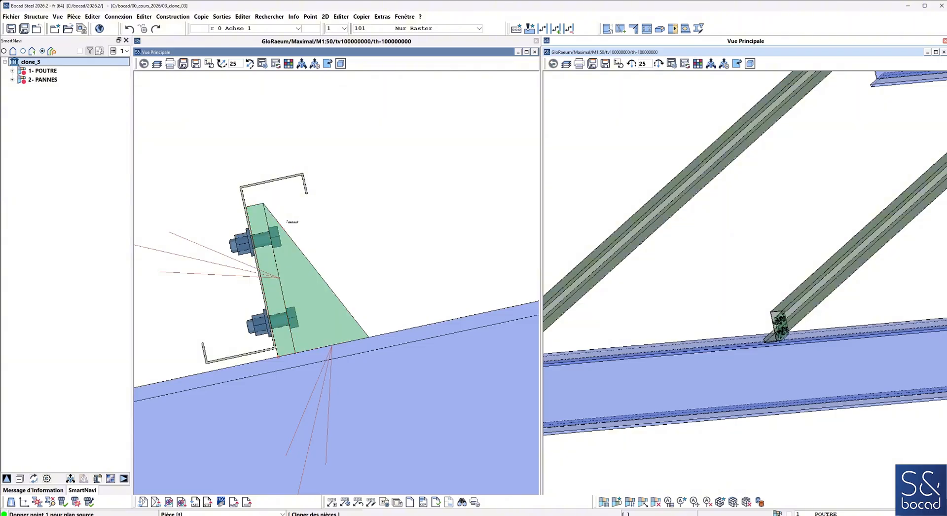
- Define the source plane at the first cleat's base and the target plane at the unmodified cleat's base, and inspect the clones in 3D
{"action": "left_click", "coordinate": [278, 357]}
{"action": "left_click", "coordinate": [316, 348]}
{"action": "scroll", "coordinate": [392, 305], "scroll_direction": "down", "scroll_amount": 5}
{"action": "scroll", "coordinate": [407, 276], "scroll_direction": "up", "scroll_amount": 3}
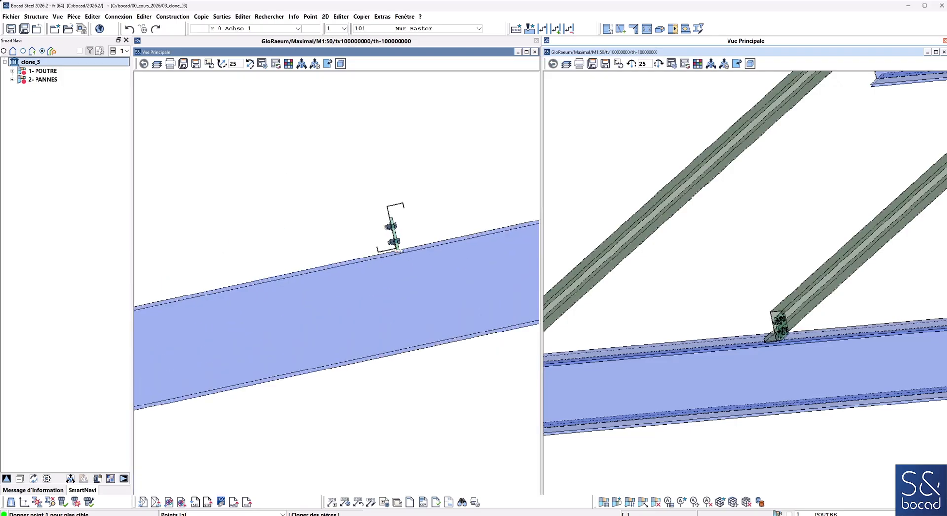
{"action": "scroll", "coordinate": [398, 251], "scroll_direction": "up", "scroll_amount": 3}
{"action": "left_click", "coordinate": [404, 253]}
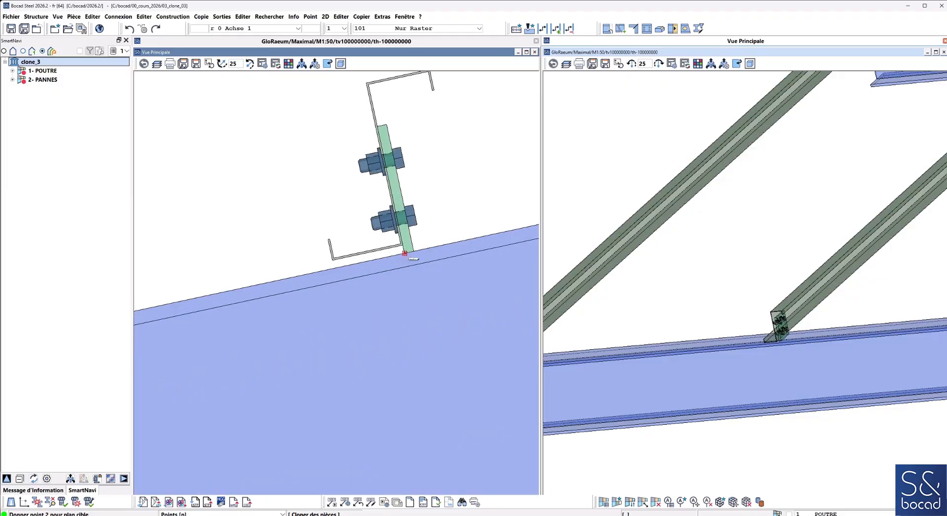
{"action": "left_click", "coordinate": [406, 256]}
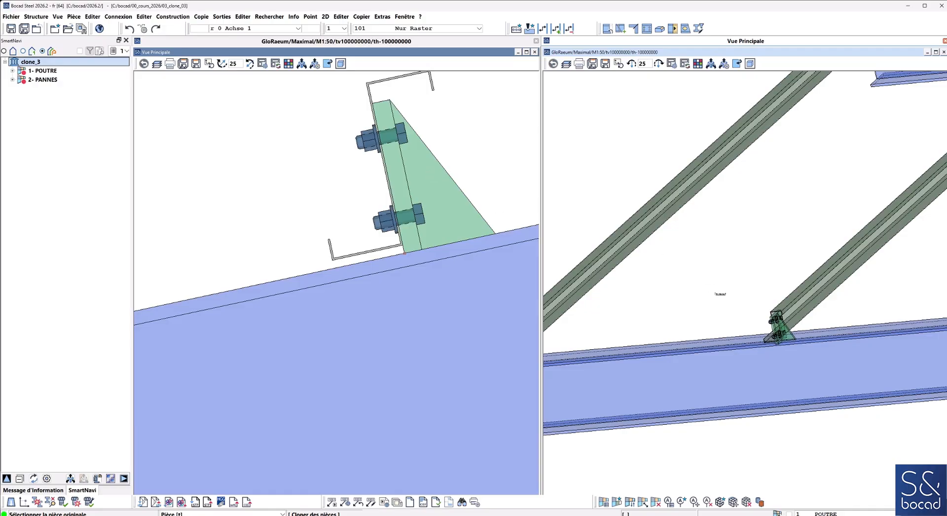
{"action": "scroll", "coordinate": [754, 270], "scroll_direction": "down", "scroll_amount": 8}
{"action": "scroll", "coordinate": [764, 253], "scroll_direction": "up", "scroll_amount": 10}
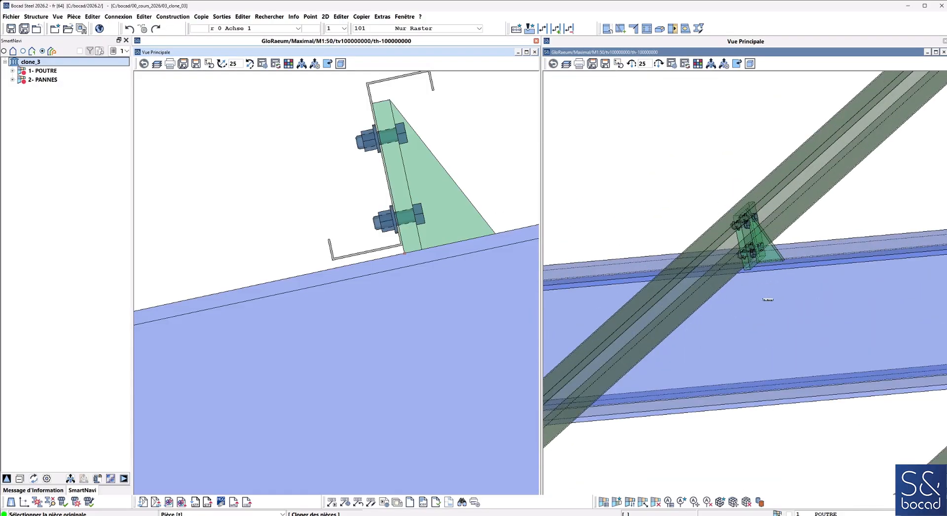
{"action": "scroll", "coordinate": [768, 300], "scroll_direction": "down", "scroll_amount": 10}
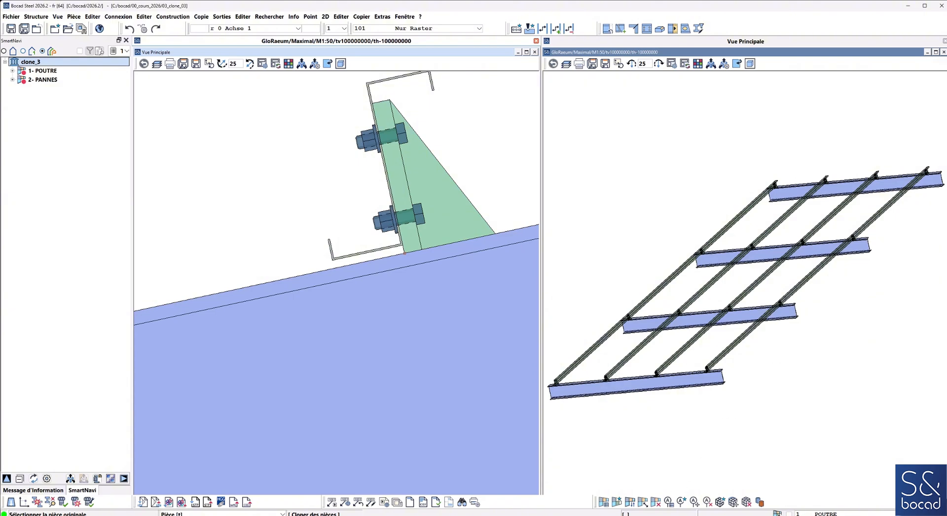
- Switch to the 03_clone_04 model and look through the beam-to-column connection macros in the Macro Manager
{"action": "left_click", "coordinate": [672, 481]}
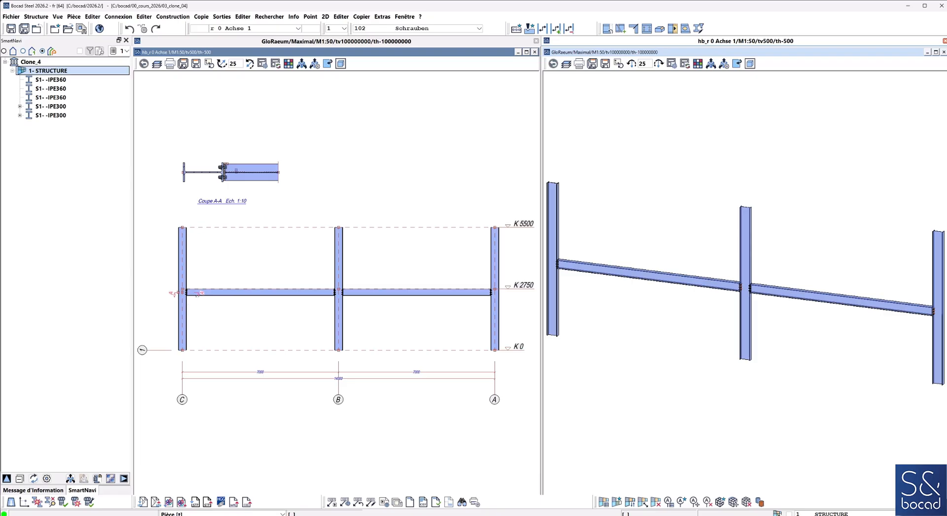
{"action": "right_click", "coordinate": [303, 334]}
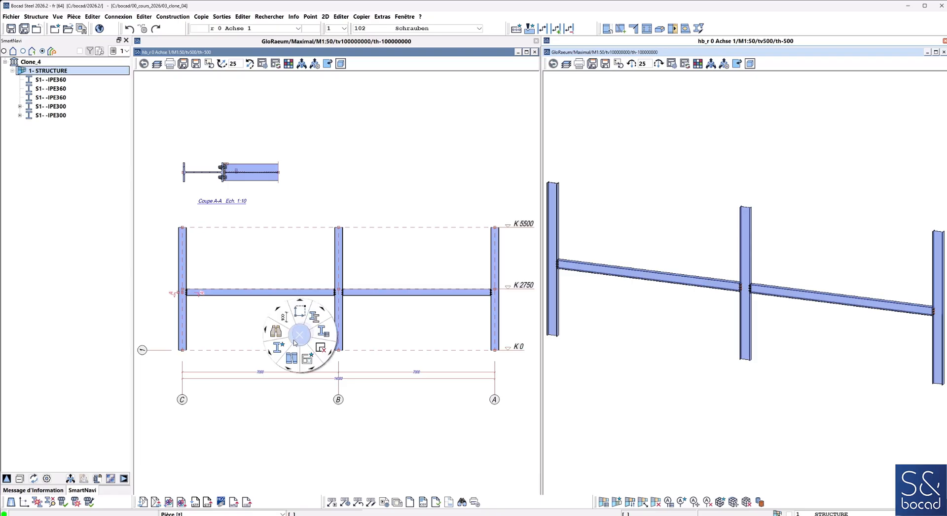
{"action": "left_click", "coordinate": [285, 377]}
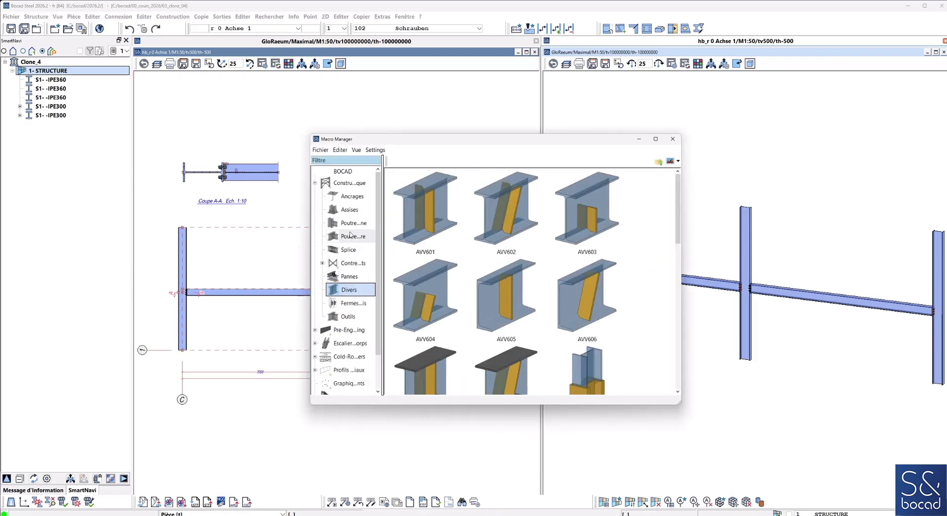
{"action": "left_click", "coordinate": [352, 223]}
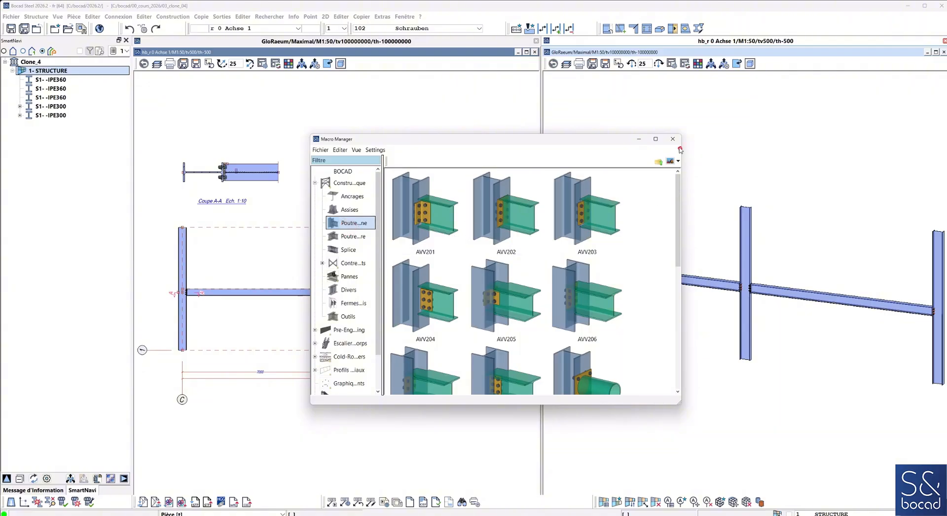
{"action": "left_click", "coordinate": [672, 139]}
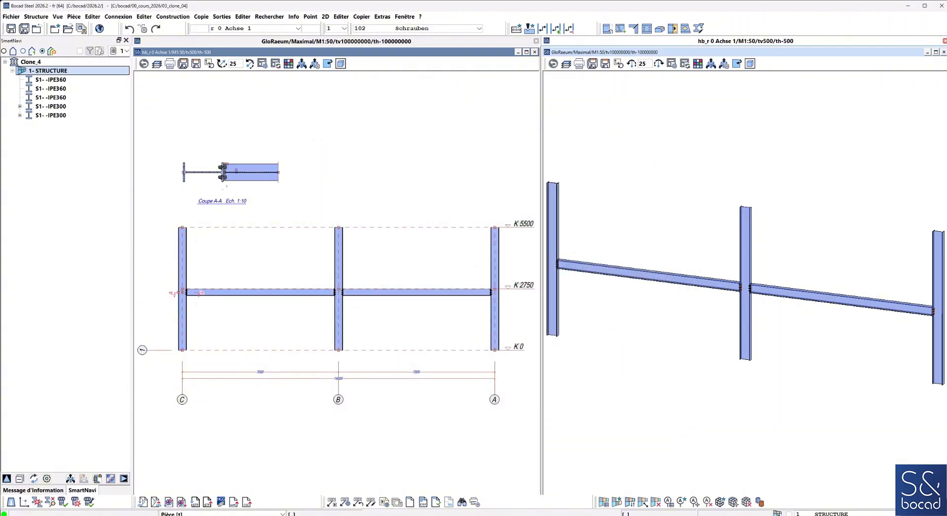
- Generate a chamfered contour plate stiffener between the end plate and the upper side of the beam web in Coupe A-A
{"action": "scroll", "coordinate": [212, 164], "scroll_direction": "up", "scroll_amount": 6}
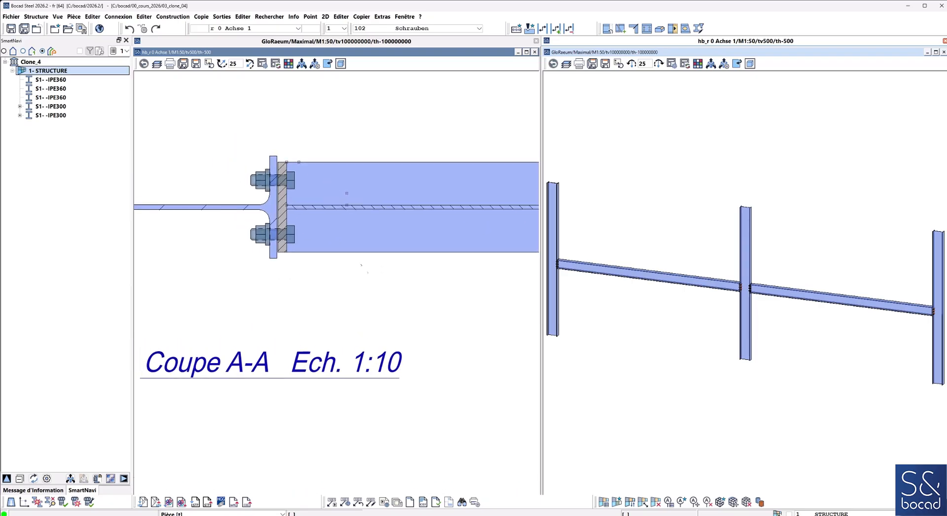
{"action": "right_click", "coordinate": [353, 283]}
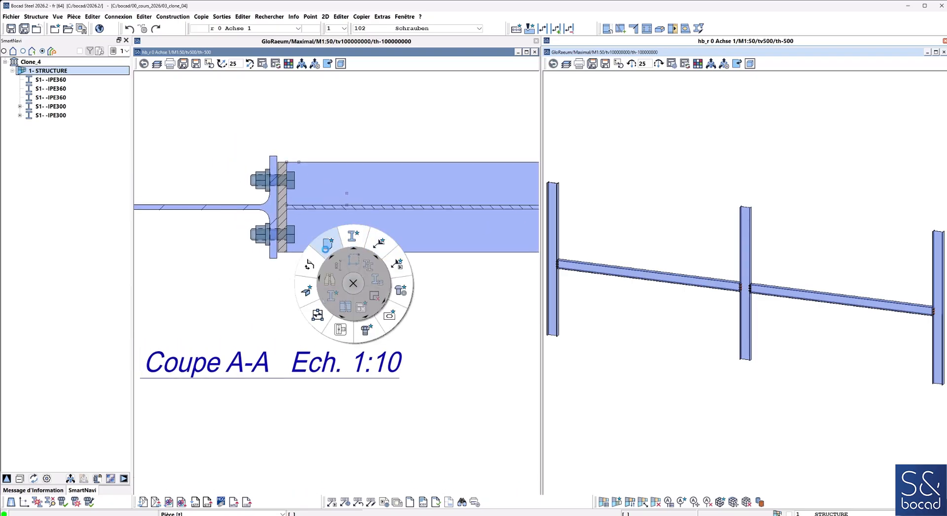
{"action": "left_click", "coordinate": [326, 246]}
{"action": "left_click", "coordinate": [287, 204]}
{"action": "left_click", "coordinate": [347, 204]}
{"action": "left_click", "coordinate": [347, 193]}
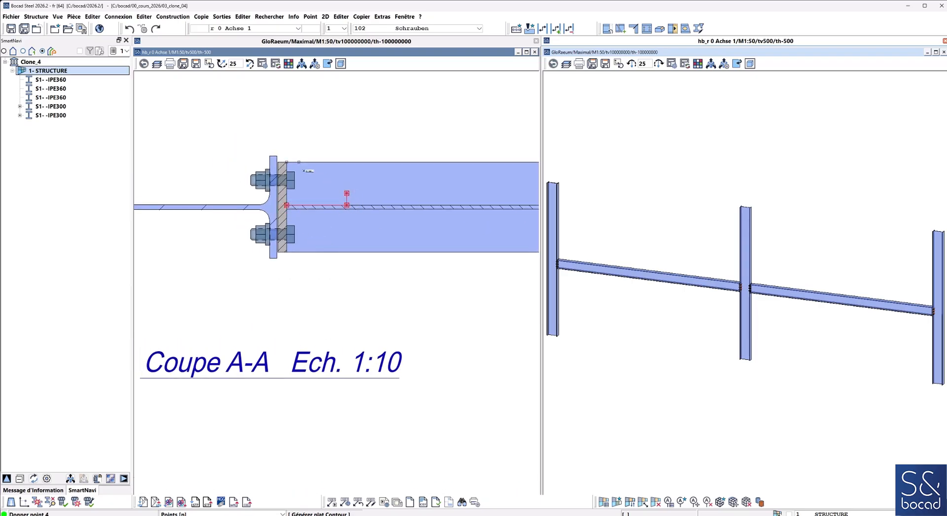
{"action": "left_click", "coordinate": [287, 162]}
- Weld the contour plate stiffener to the beam web and the end plate from their contact surfaces
{"action": "right_click", "coordinate": [361, 229]}
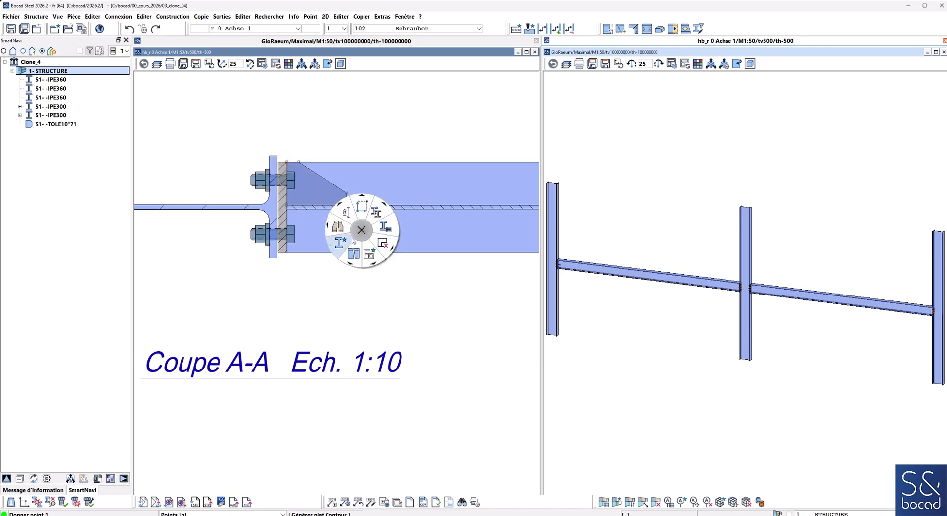
{"action": "left_click", "coordinate": [353, 240]}
{"action": "left_click", "coordinate": [402, 209]}
{"action": "left_click", "coordinate": [338, 192]}
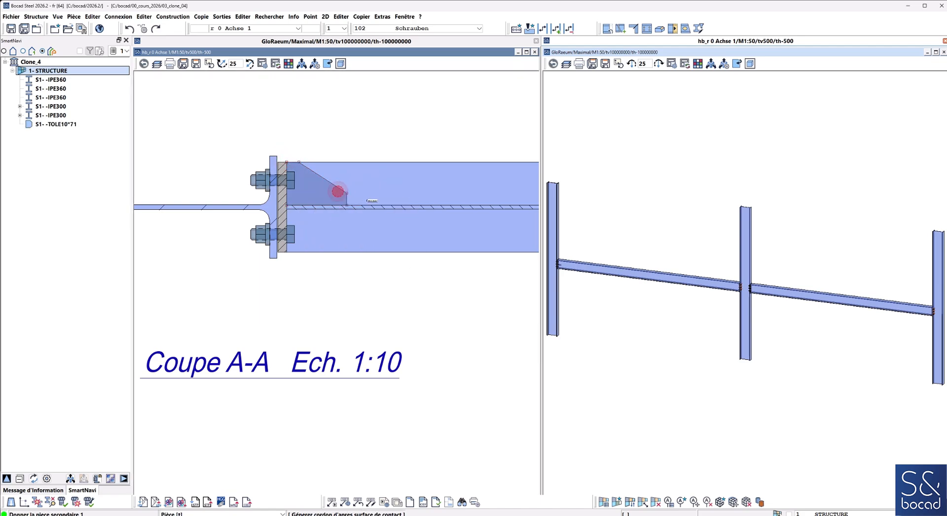
{"action": "left_click", "coordinate": [372, 201]}
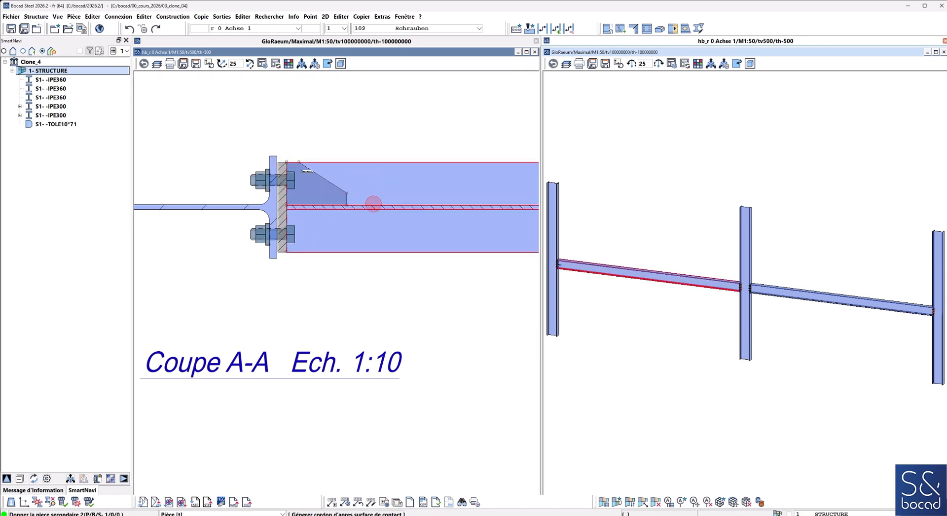
{"action": "left_click", "coordinate": [321, 174]}
- Mirror the contour plate stiffener to the other side of the beam web in Coupe A-A, keeping the original
{"action": "right_click", "coordinate": [354, 210]}
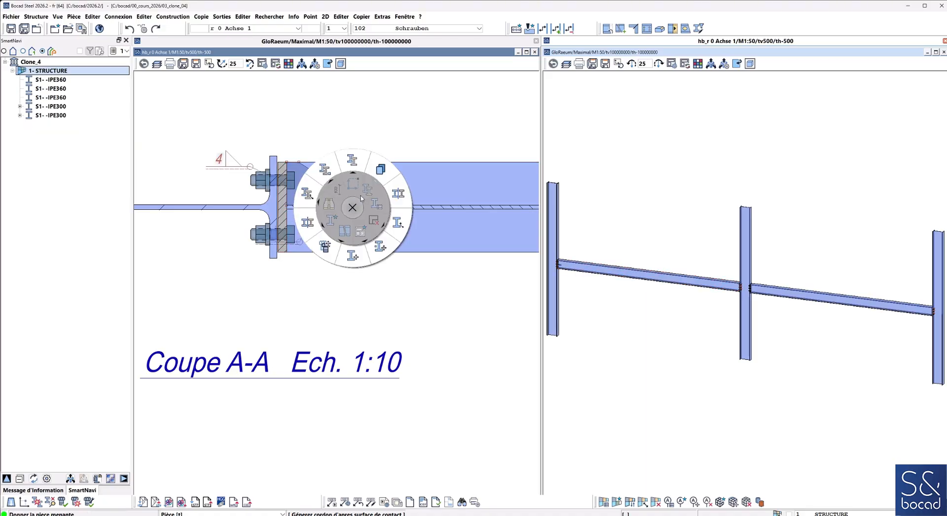
{"action": "left_click", "coordinate": [311, 218]}
{"action": "left_click", "coordinate": [328, 184]}
{"action": "middle_click", "coordinate": [330, 187]}
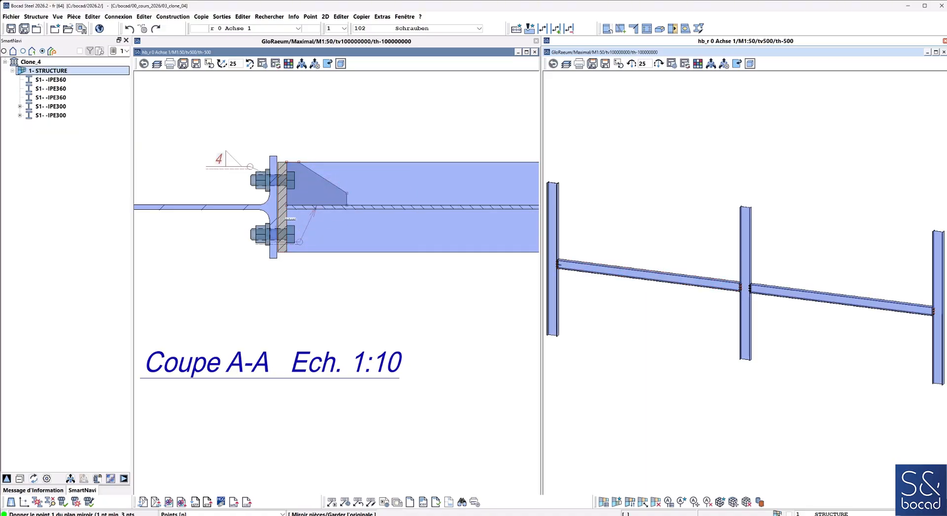
{"action": "middle_click_drag", "start_coordinate": [220, 234], "coordinate": [341, 242]}
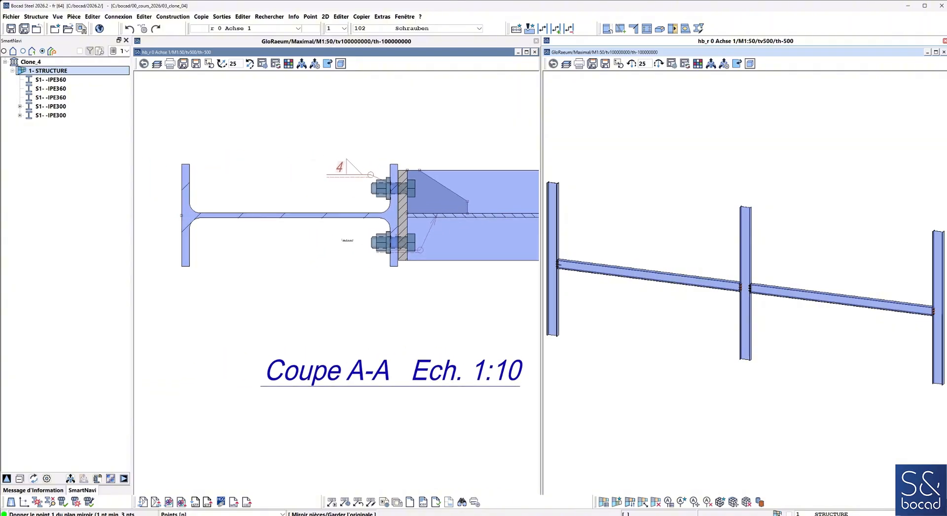
{"action": "left_click", "coordinate": [198, 218]}
{"action": "middle_click", "coordinate": [345, 257]}
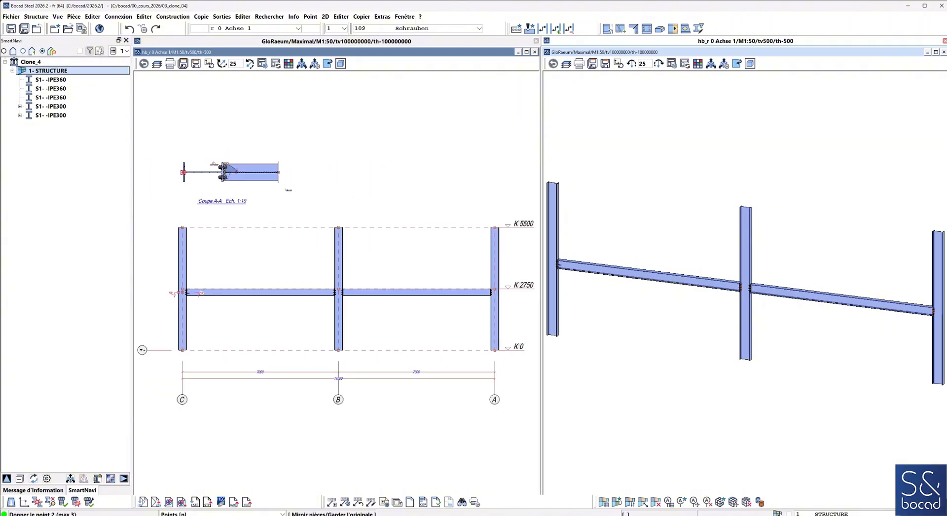
{"action": "left_click", "coordinate": [282, 178]}
{"action": "middle_click", "coordinate": [283, 178]}
- Mirror the stiffener pair in the elevation about the horizontal plane at the end plate's mid-height, keeping the originals
{"action": "middle_click_drag", "start_coordinate": [184, 296], "coordinate": [276, 294]}
{"action": "scroll", "coordinate": [273, 292], "scroll_direction": "up", "scroll_amount": 10}
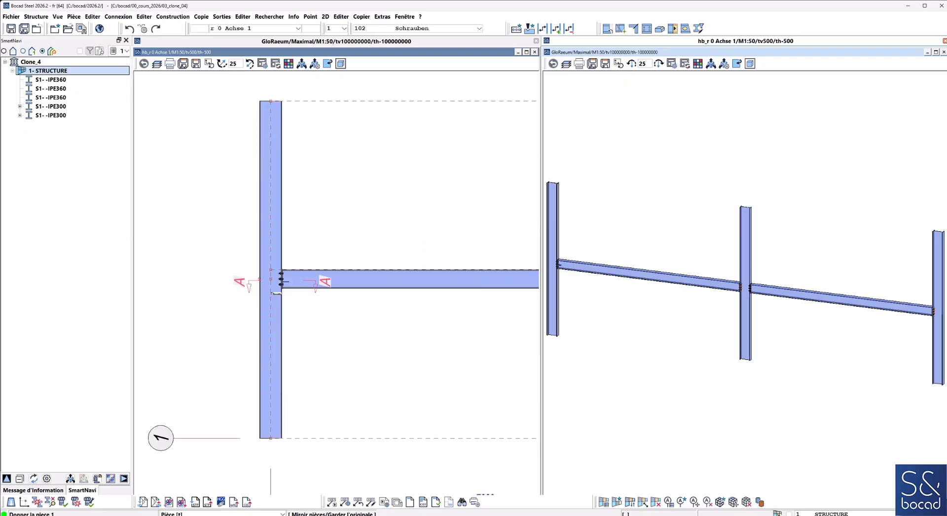
{"action": "left_click_drag", "start_coordinate": [204, 265], "coordinate": [353, 249]}
{"action": "middle_click", "coordinate": [299, 258]}
{"action": "left_click", "coordinate": [228, 241]}
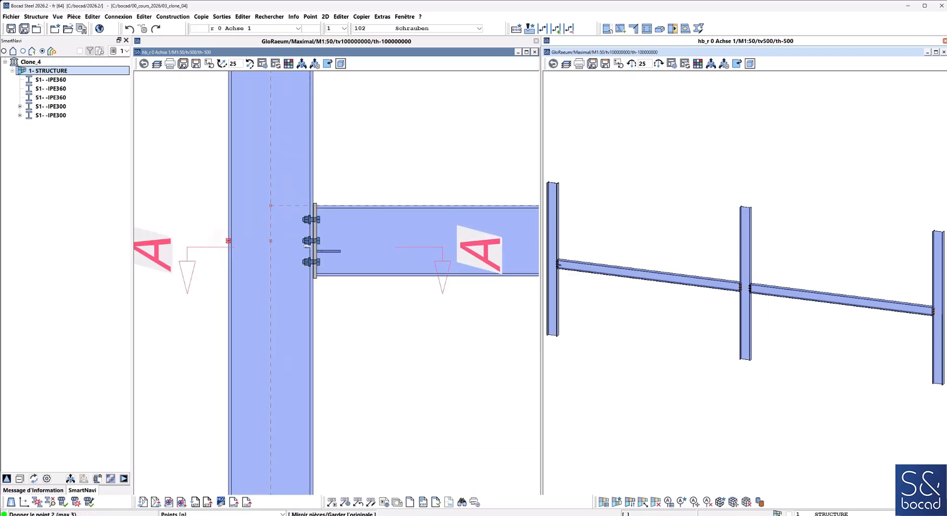
{"action": "left_click", "coordinate": [271, 241]}
{"action": "middle_click", "coordinate": [316, 270]}
- Delete the middle bolts from the end plate bolt group at column C and inspect the modified connection in 3D
{"action": "right_click", "coordinate": [398, 332]}
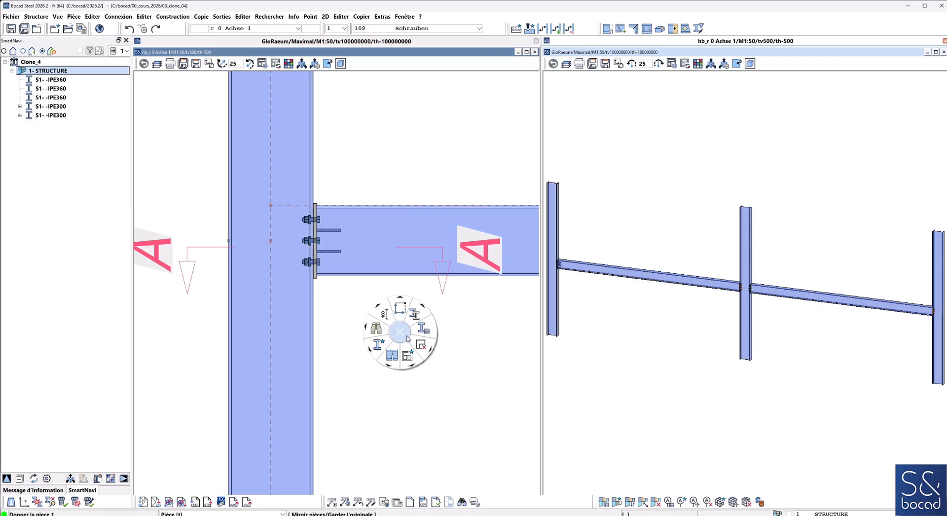
{"action": "left_click", "coordinate": [426, 302]}
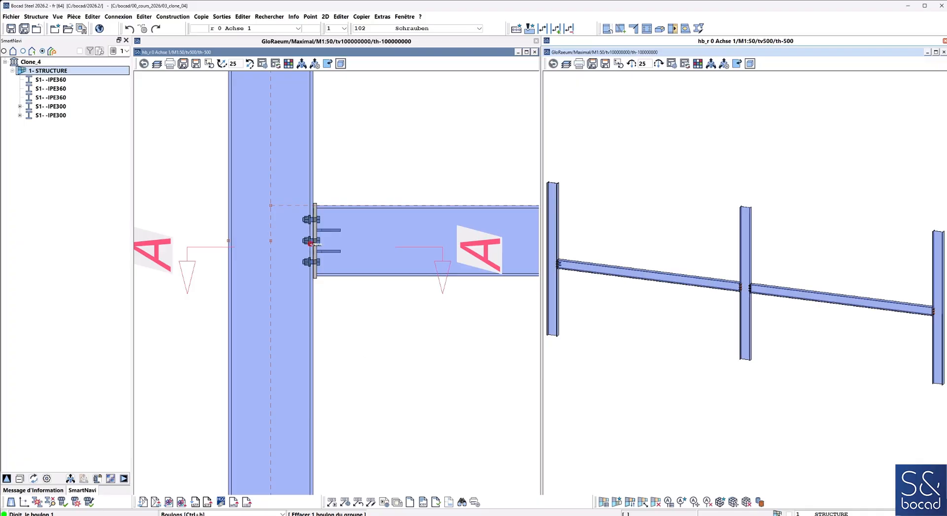
{"action": "left_click", "coordinate": [310, 242]}
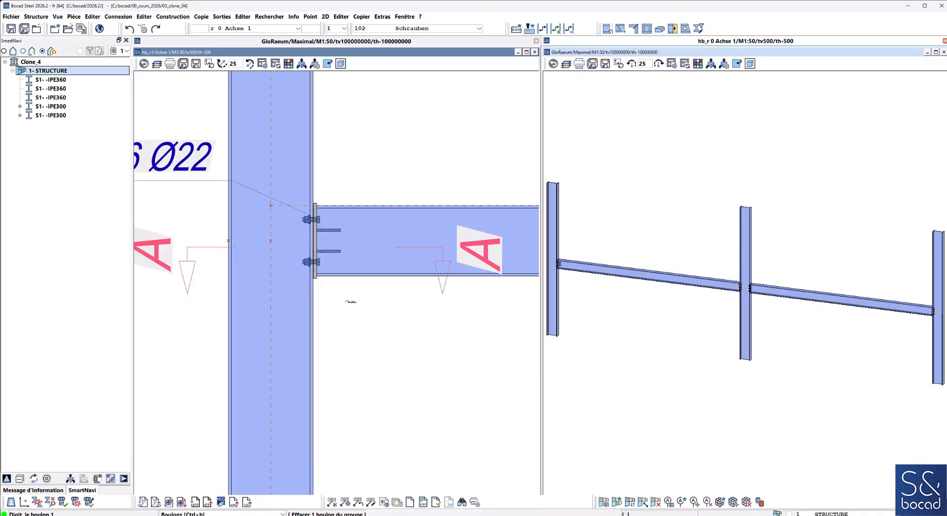
{"action": "scroll", "coordinate": [347, 301], "scroll_direction": "down", "scroll_amount": 2}
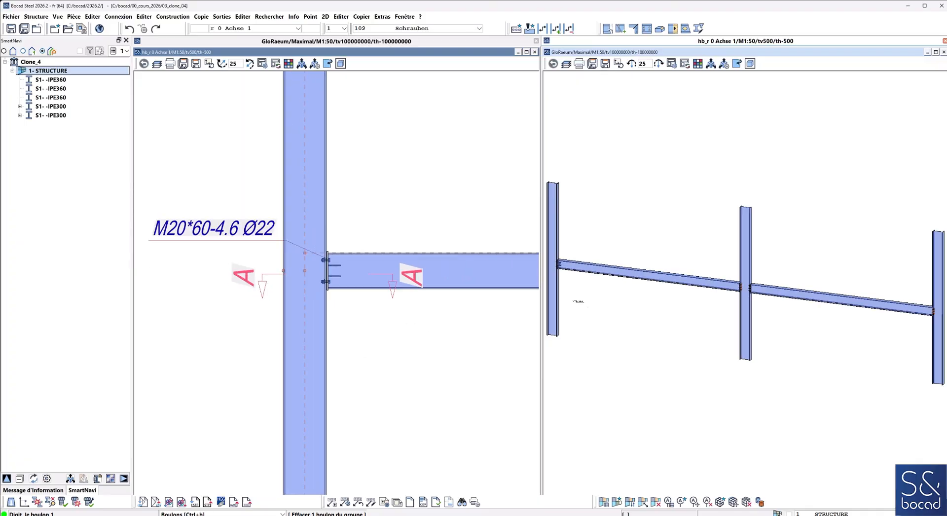
{"action": "scroll", "coordinate": [592, 302], "scroll_direction": "up", "scroll_amount": 8}
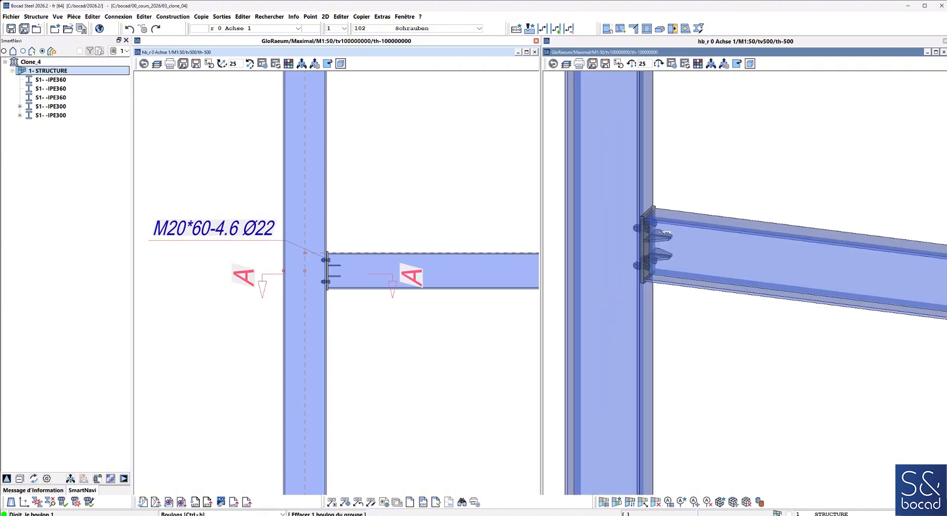
{"action": "scroll", "coordinate": [659, 277], "scroll_direction": "down", "scroll_amount": 6}
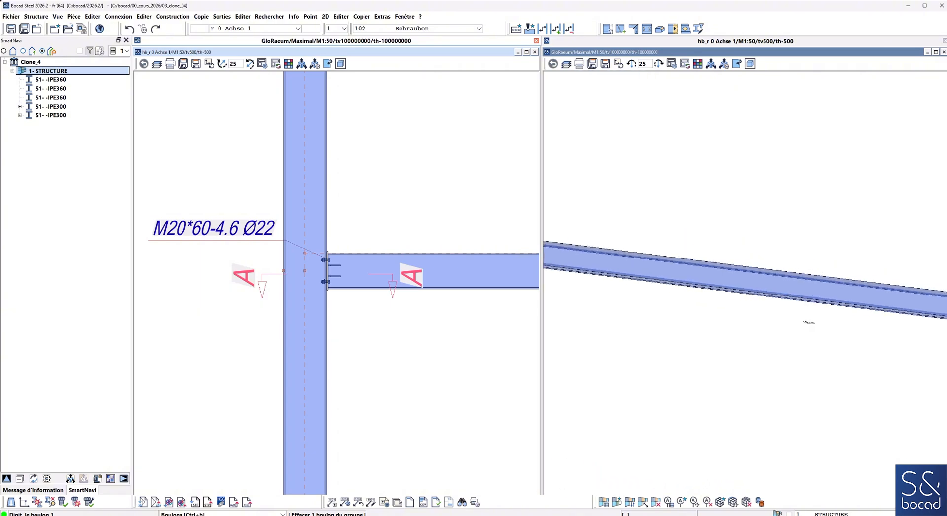
{"action": "scroll", "coordinate": [686, 312], "scroll_direction": "down", "scroll_amount": 3}
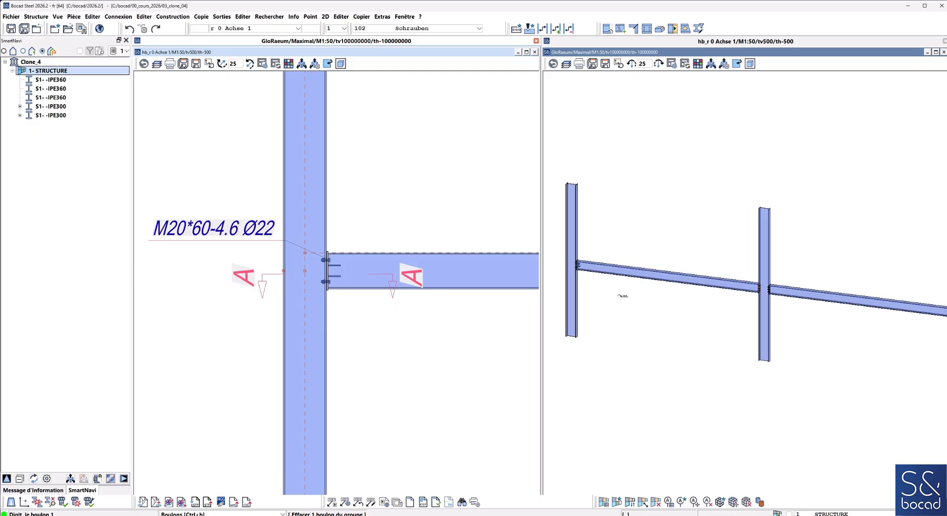
- Add the new stiffeners to the end plate connection's existing construction group with the Ajouter option
{"action": "right_click", "coordinate": [656, 341]}
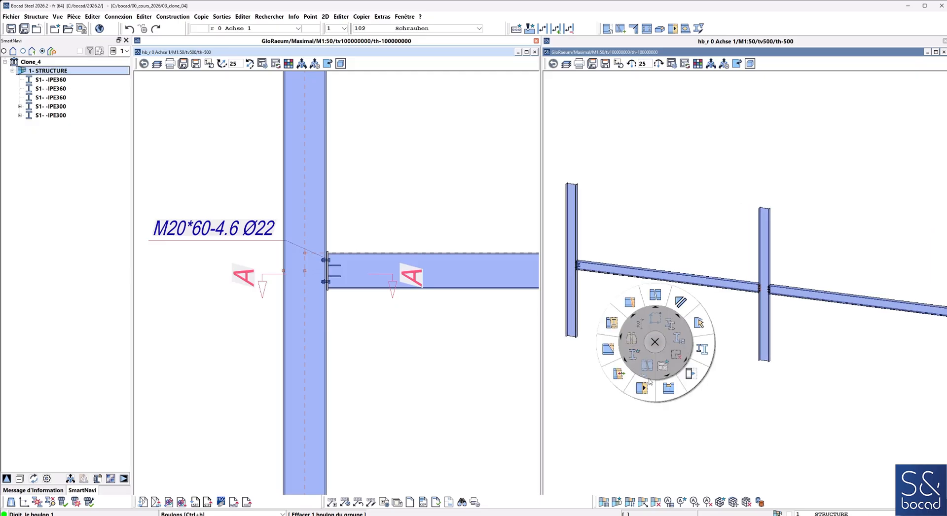
{"action": "left_click", "coordinate": [681, 308]}
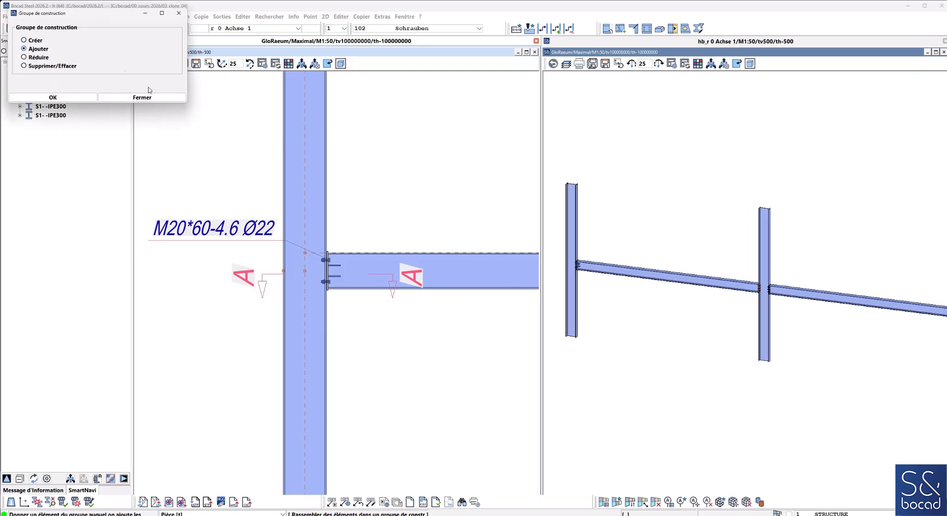
{"action": "left_click", "coordinate": [53, 97]}
{"action": "scroll", "coordinate": [319, 288], "scroll_direction": "up", "scroll_amount": 5}
{"action": "left_click", "coordinate": [356, 267]}
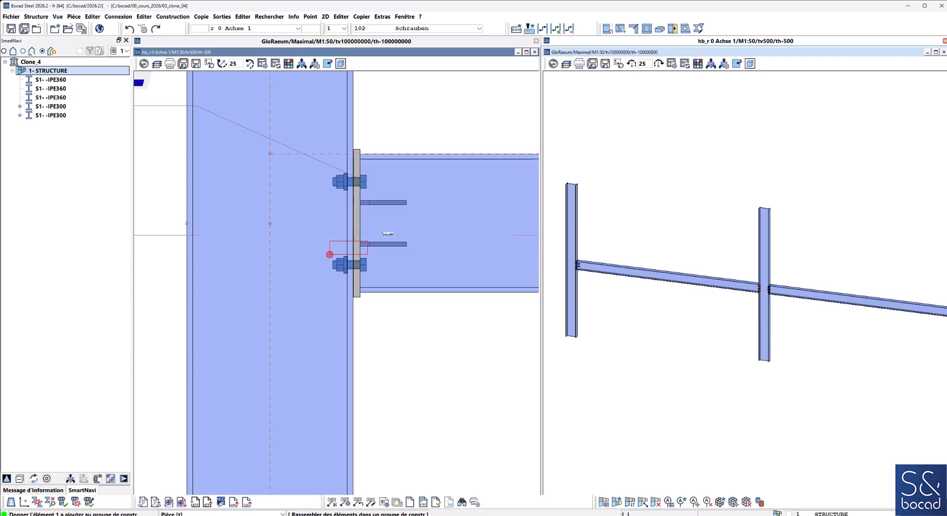
{"action": "left_click", "coordinate": [445, 191]}
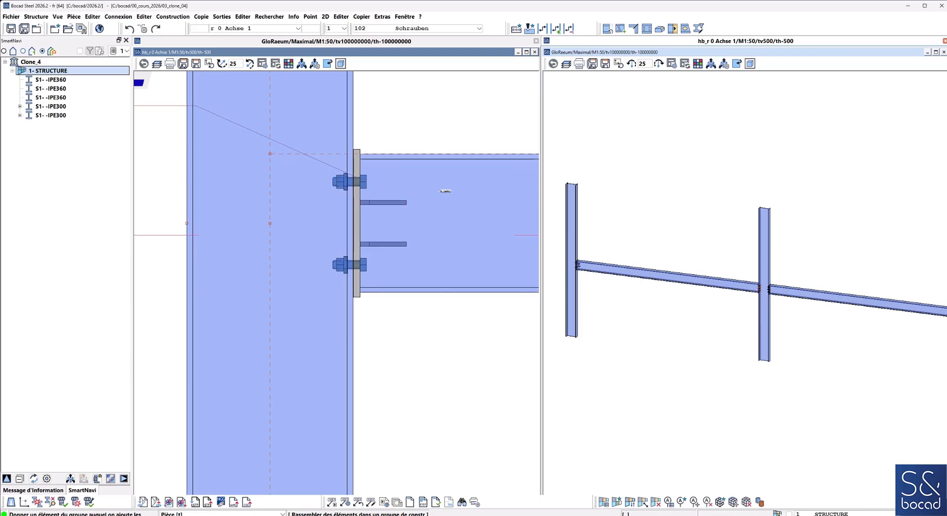
- Clone the modified connection in Groupe de construction mode onto the two beam connections at the middle column
{"action": "right_click", "coordinate": [451, 362]}
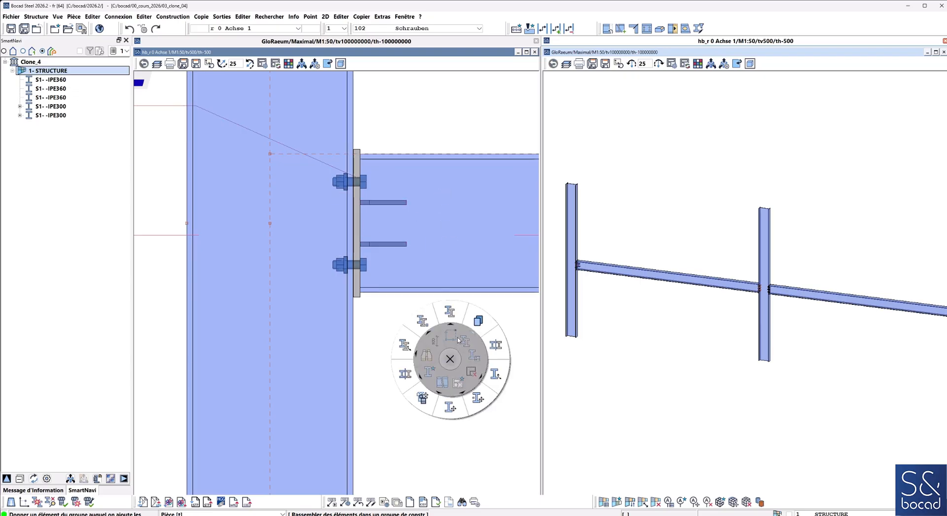
{"action": "left_click", "coordinate": [475, 323]}
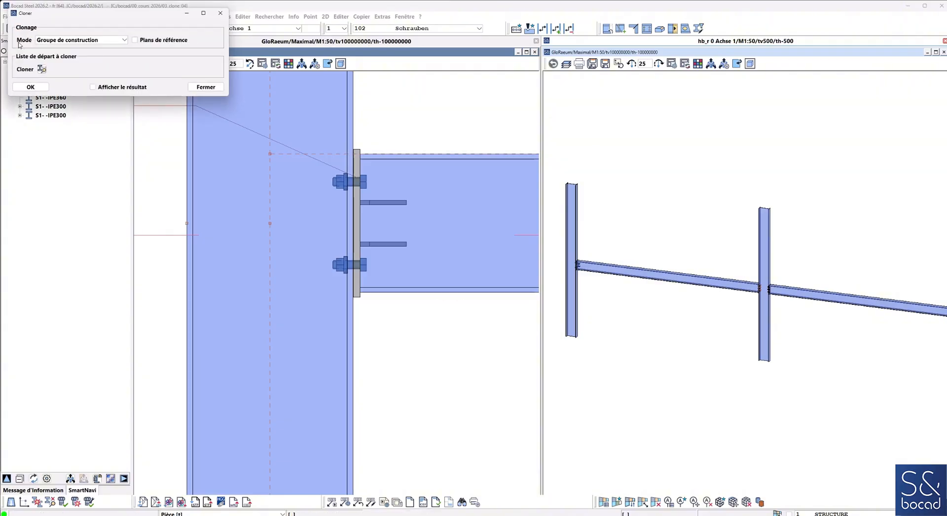
{"action": "left_click", "coordinate": [31, 87]}
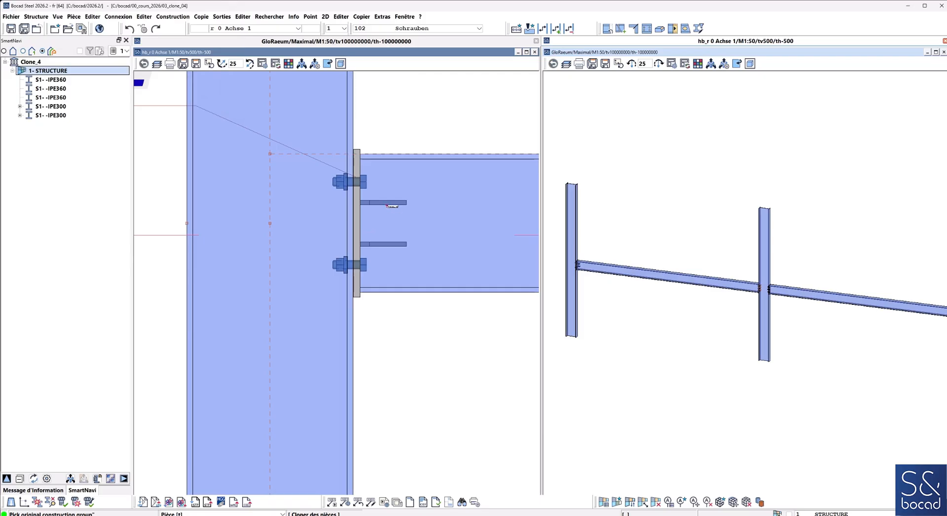
{"action": "left_click", "coordinate": [392, 207]}
{"action": "middle_click", "coordinate": [393, 206]}
{"action": "middle_click_drag", "start_coordinate": [693, 312], "coordinate": [674, 310]}
{"action": "scroll", "coordinate": [732, 309], "scroll_direction": "up", "scroll_amount": 6}
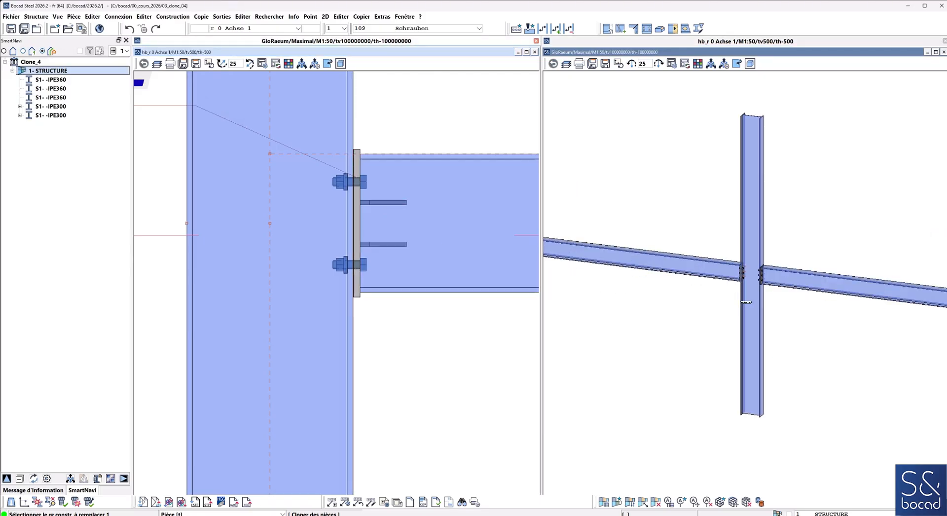
{"action": "left_click", "coordinate": [697, 297]}
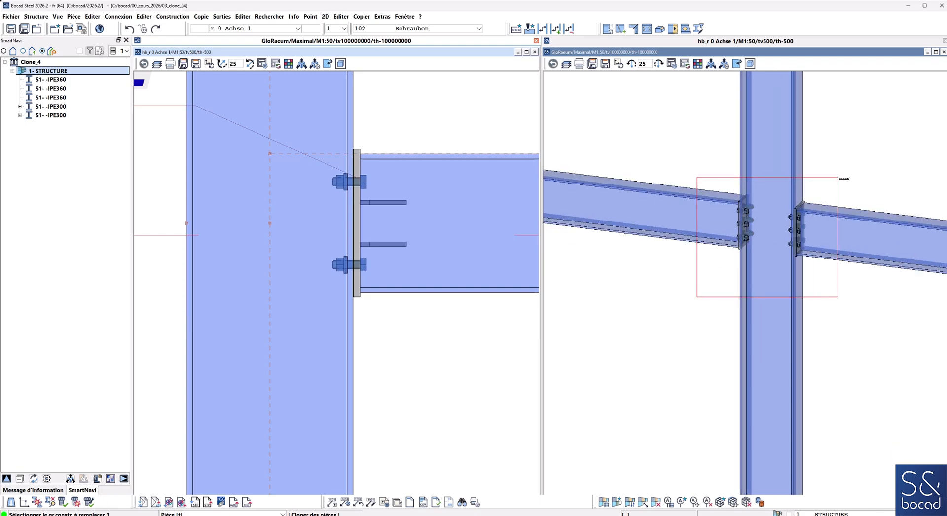
{"action": "left_click", "coordinate": [837, 181]}
{"action": "middle_click", "coordinate": [842, 178]}
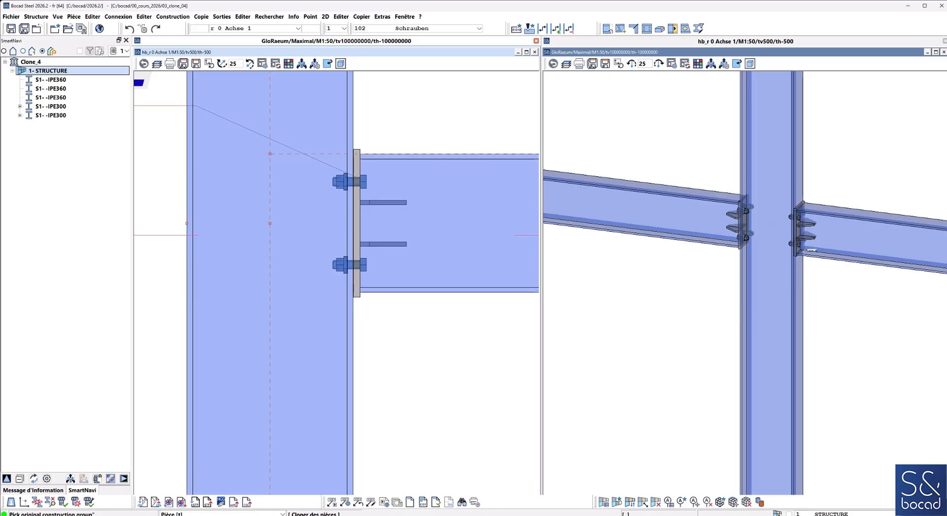
- Clone the modified construction group from the middle column onto the beam connection at column A and check it in 3D
{"action": "middle_click", "coordinate": [822, 255]}
{"action": "middle_click", "coordinate": [821, 256]}
{"action": "middle_click_drag", "start_coordinate": [881, 290], "coordinate": [817, 279]}
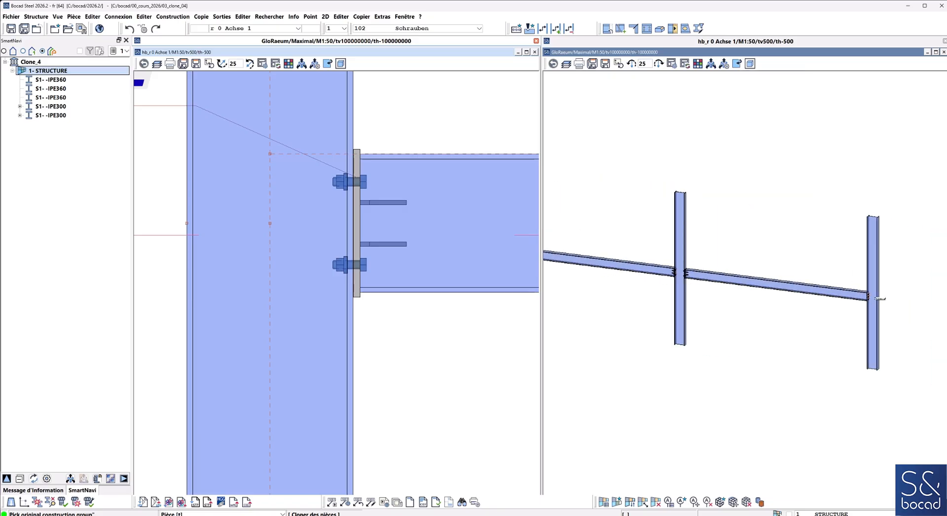
{"action": "scroll", "coordinate": [688, 277], "scroll_direction": "up", "scroll_amount": 5}
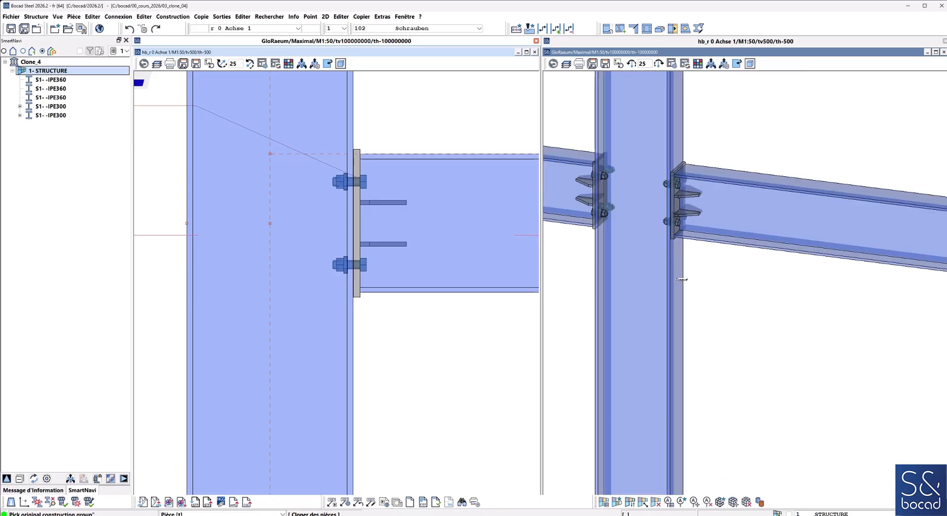
{"action": "left_click", "coordinate": [701, 193]}
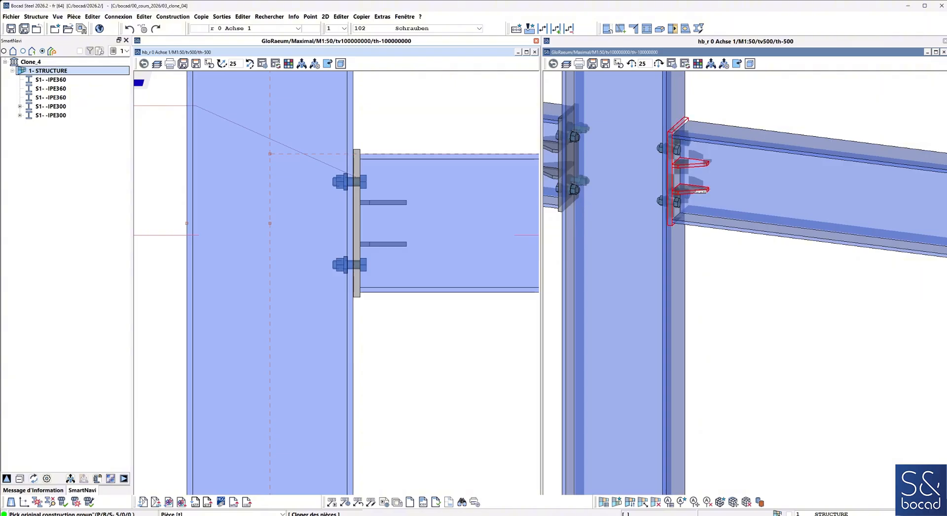
{"action": "right_click", "coordinate": [701, 192]}
{"action": "middle_click", "coordinate": [829, 253]}
{"action": "middle_click", "coordinate": [830, 254]}
{"action": "left_click", "coordinate": [933, 311]}
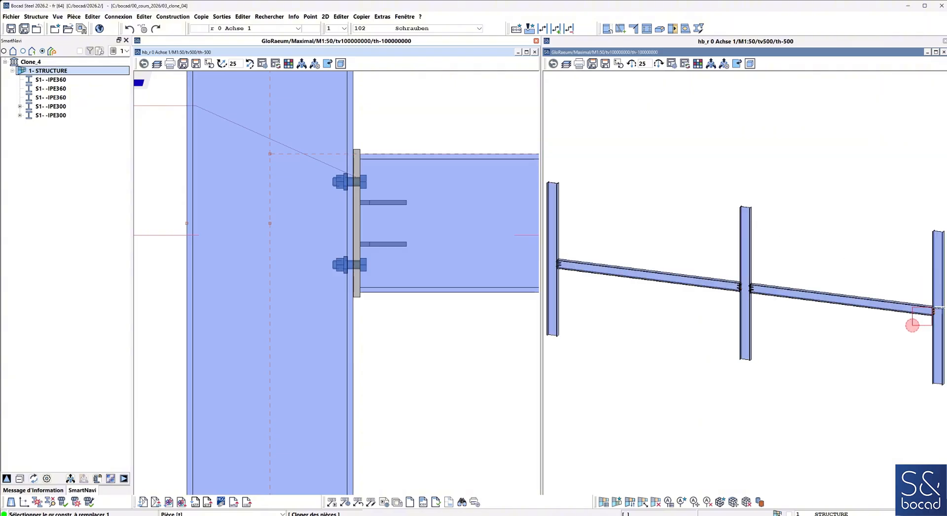
{"action": "scroll", "coordinate": [919, 324], "scroll_direction": "up", "scroll_amount": 5}
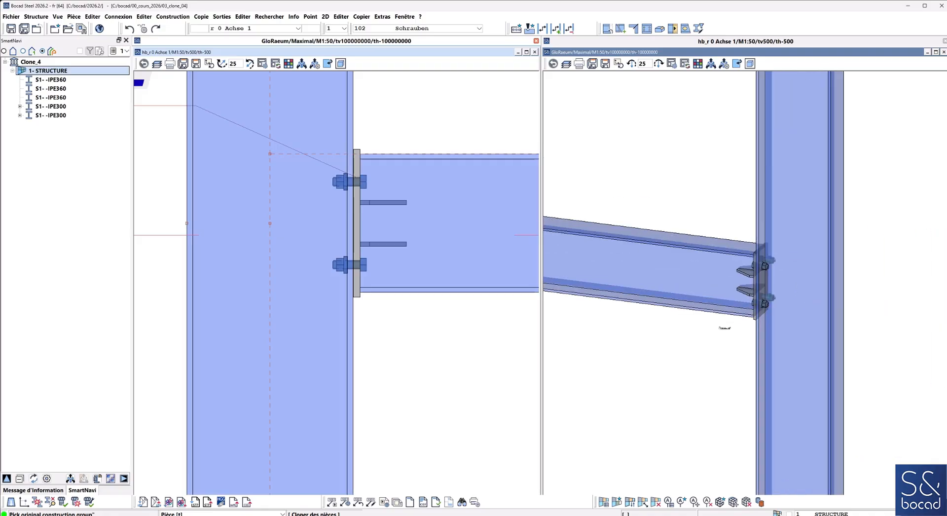
{"action": "middle_click", "coordinate": [715, 338]}
- Review the available modes in the Cloner settings, then close them without cloning
{"action": "middle_click", "coordinate": [445, 334]}
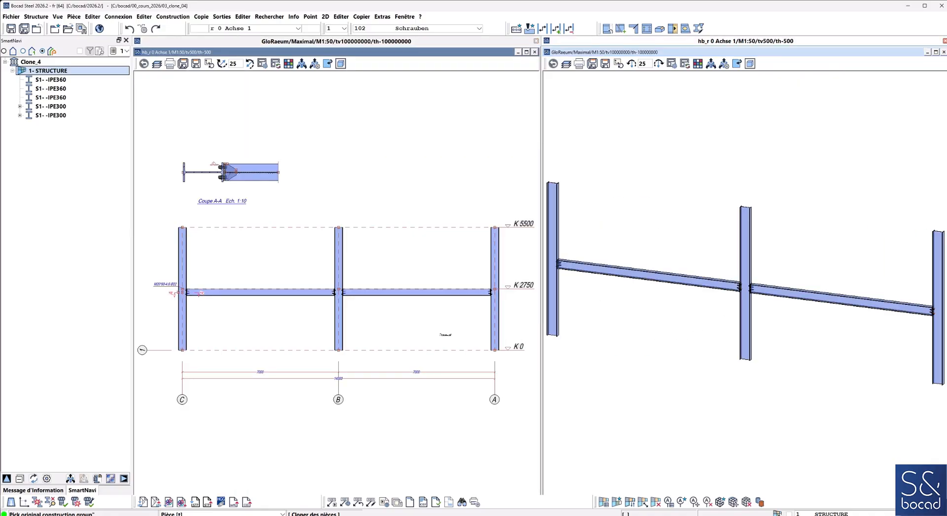
{"action": "right_click", "coordinate": [442, 383]}
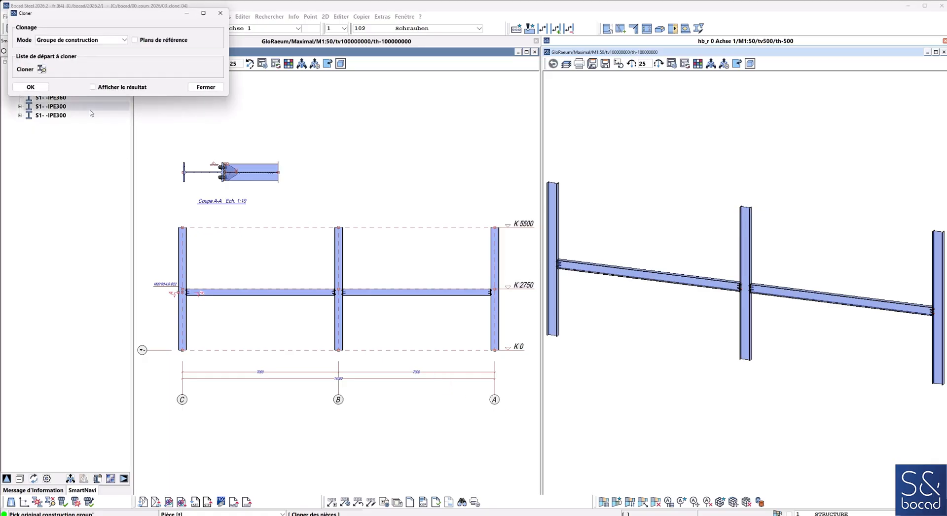
{"action": "left_click", "coordinate": [55, 42]}
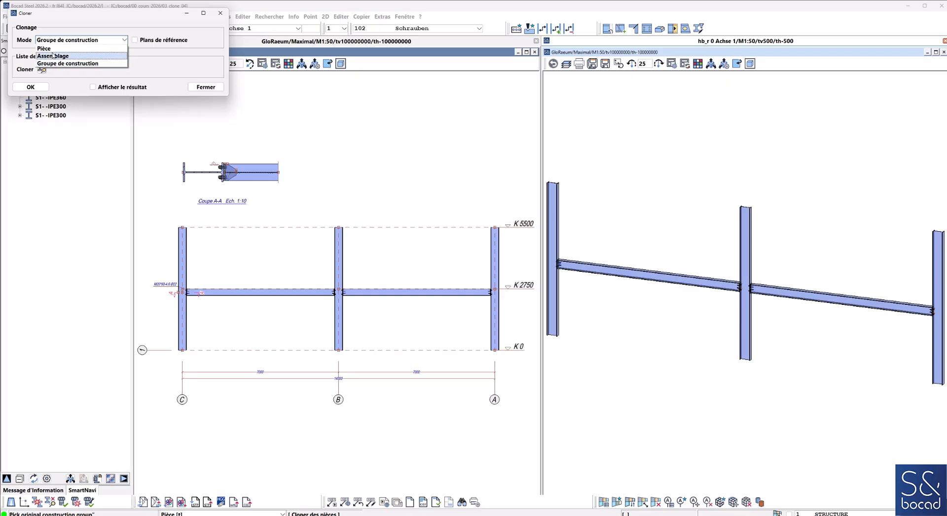
{"action": "left_click", "coordinate": [216, 87]}
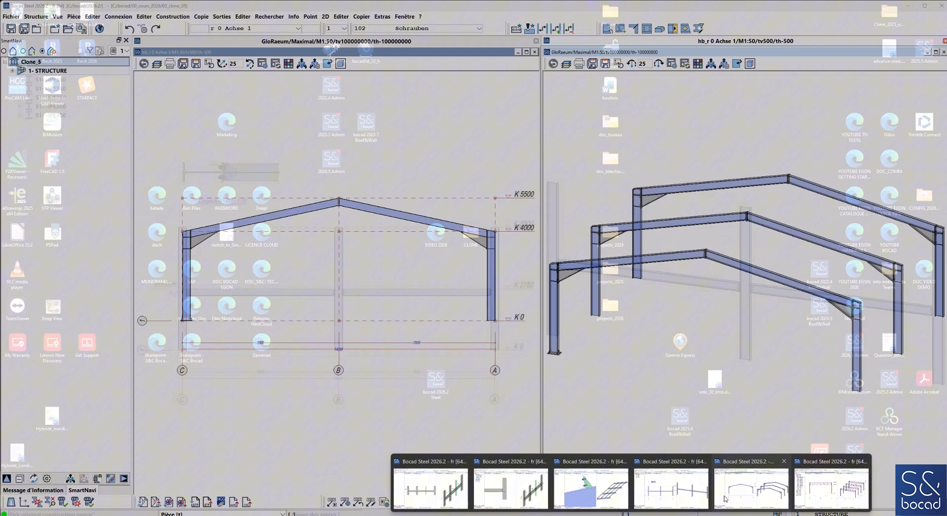
- Switch to the 03_clone_05 model and highlight the construction group of the front frame's haunched column-to-rafter connection at column C
{"action": "left_click", "coordinate": [724, 498]}
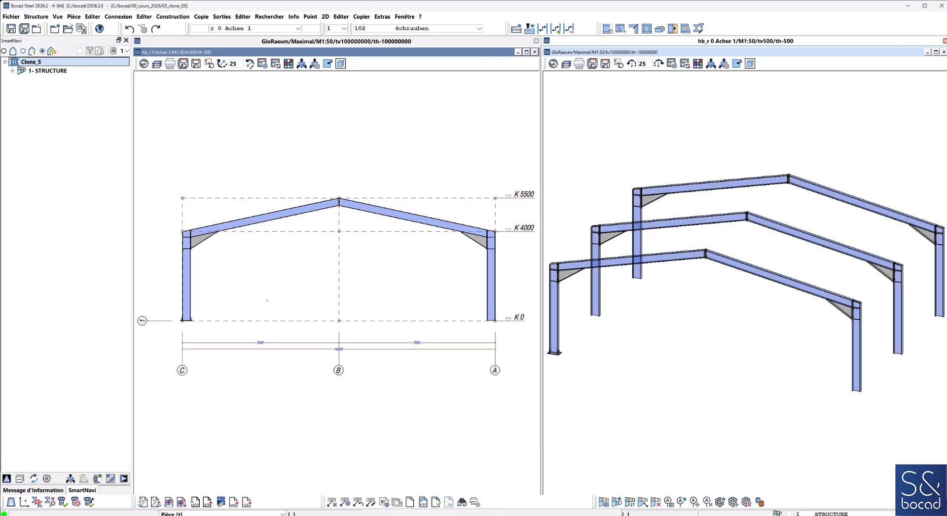
{"action": "mouse_move", "coordinate": [184, 241]}
{"action": "middle_mouse_down"}
{"action": "mouse_move", "coordinate": [220, 283]}
{"action": "mouse_move", "coordinate": [313, 263]}
{"action": "middle_mouse_up"}
{"action": "scroll", "coordinate": [219, 282], "scroll_direction": "up", "scroll_amount": 4}
{"action": "right_click", "coordinate": [457, 348]}
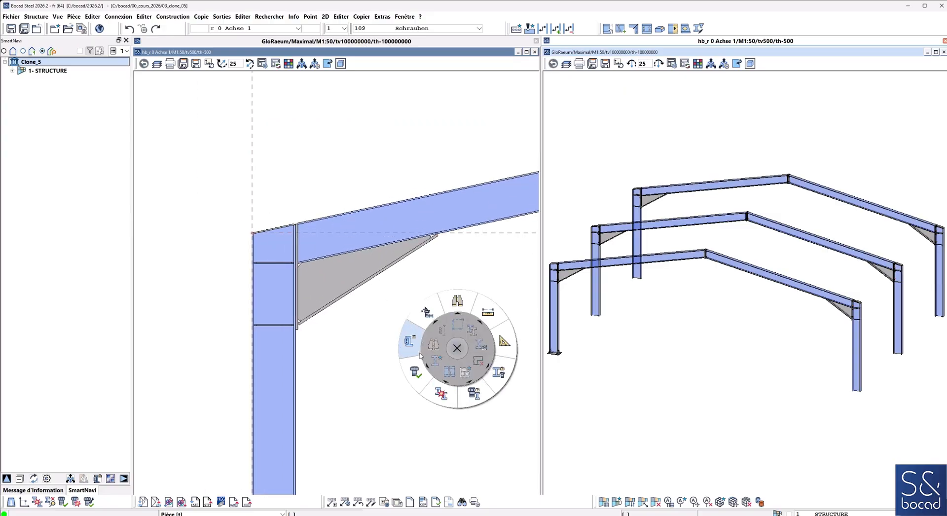
{"action": "left_click", "coordinate": [417, 351]}
{"action": "left_click", "coordinate": [360, 300]}
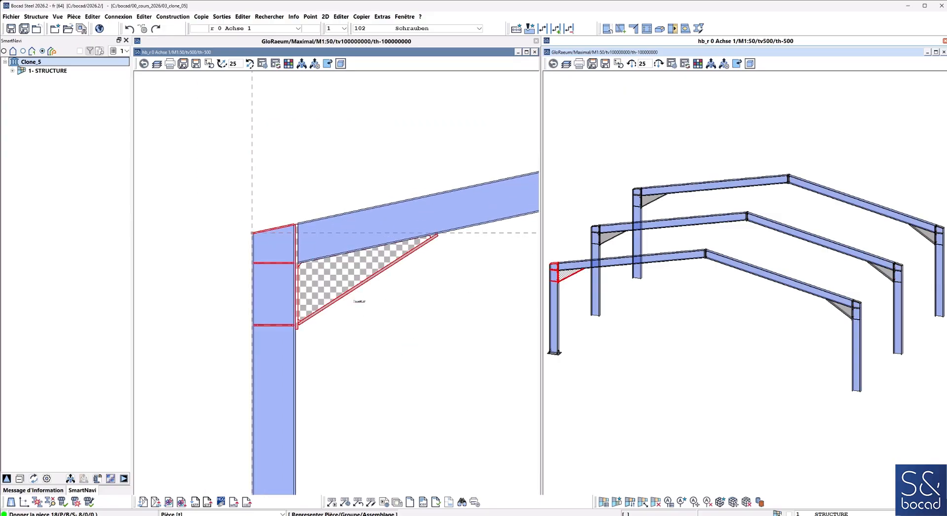
- Insert AVV601 stiffeners with the default PL10 profile in the front frame's rafter at the end of the haunch at column C
{"action": "right_click", "coordinate": [456, 350]}
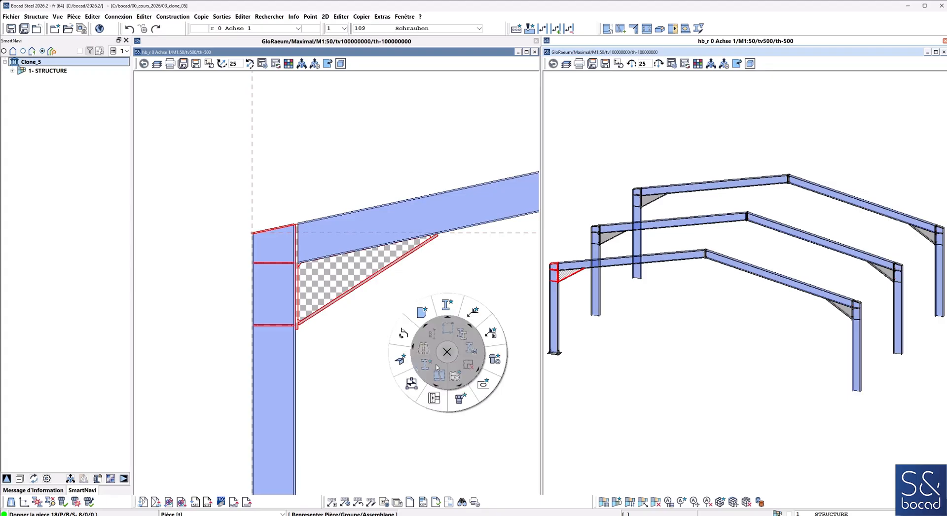
{"action": "left_click", "coordinate": [432, 395]}
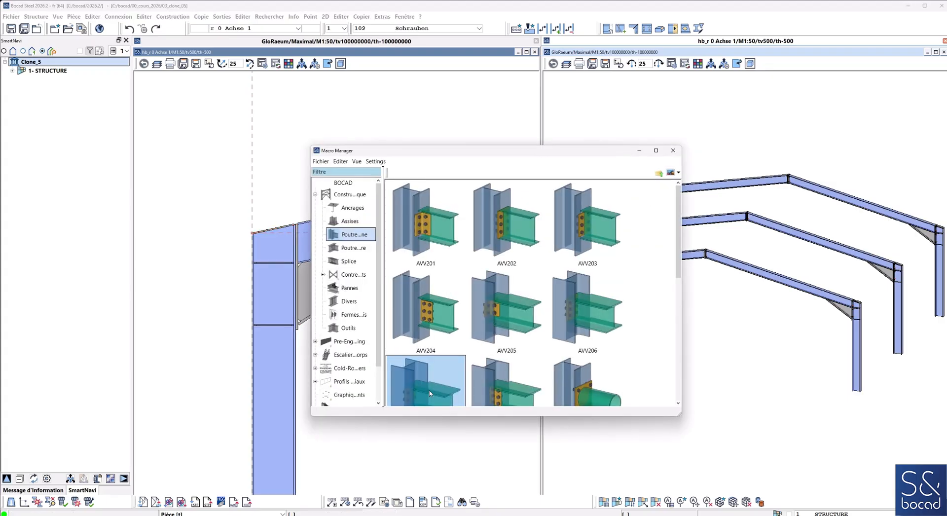
{"action": "scroll", "coordinate": [430, 387], "scroll_direction": "down", "scroll_amount": 1}
{"action": "left_click", "coordinate": [349, 302]}
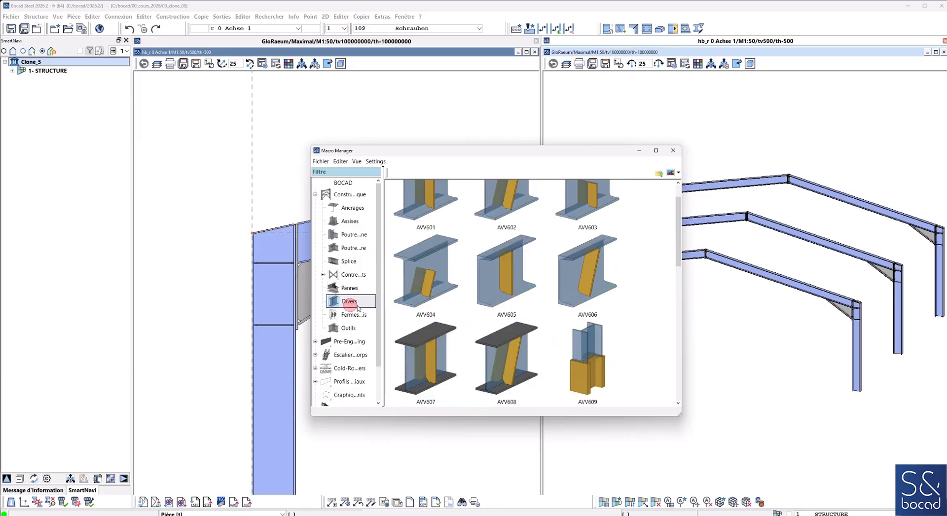
{"action": "scroll", "coordinate": [425, 266], "scroll_direction": "up", "scroll_amount": 1}
{"action": "left_click", "coordinate": [430, 246]}
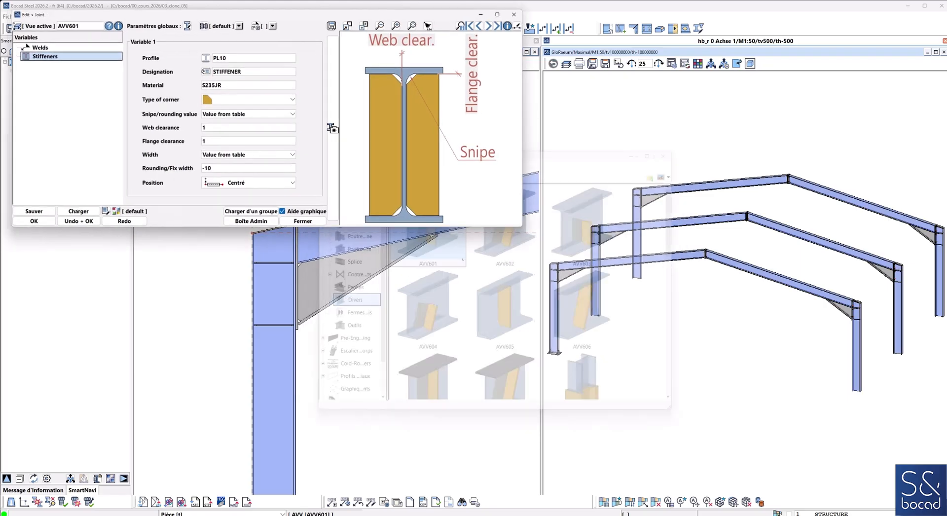
{"action": "left_click", "coordinate": [39, 223]}
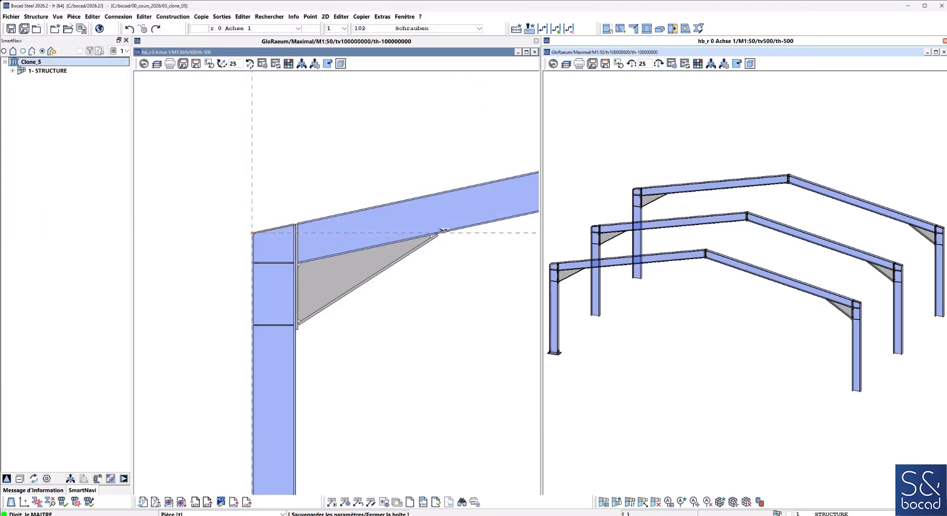
{"action": "left_click", "coordinate": [437, 233]}
- Delete the upper stiffeners of the front frame's column C from the 3D model
{"action": "right_click", "coordinate": [404, 327]}
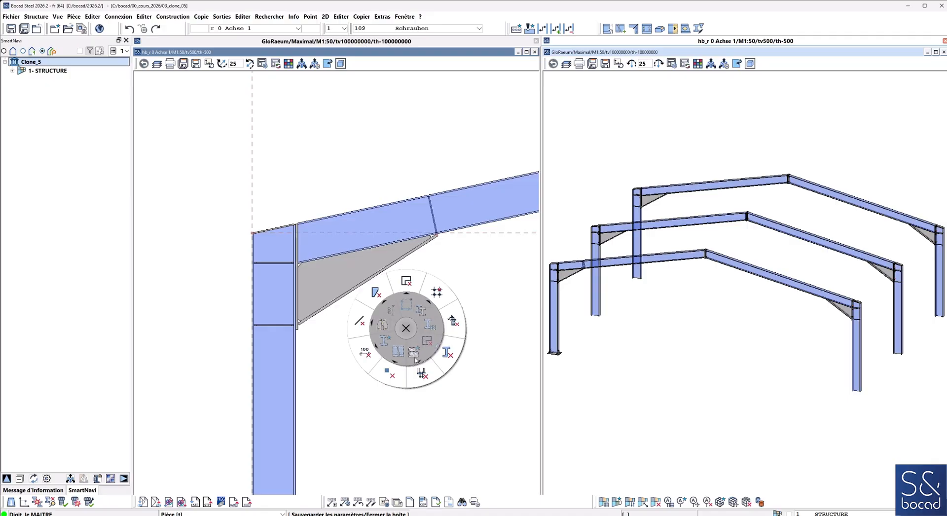
{"action": "left_click", "coordinate": [446, 352]}
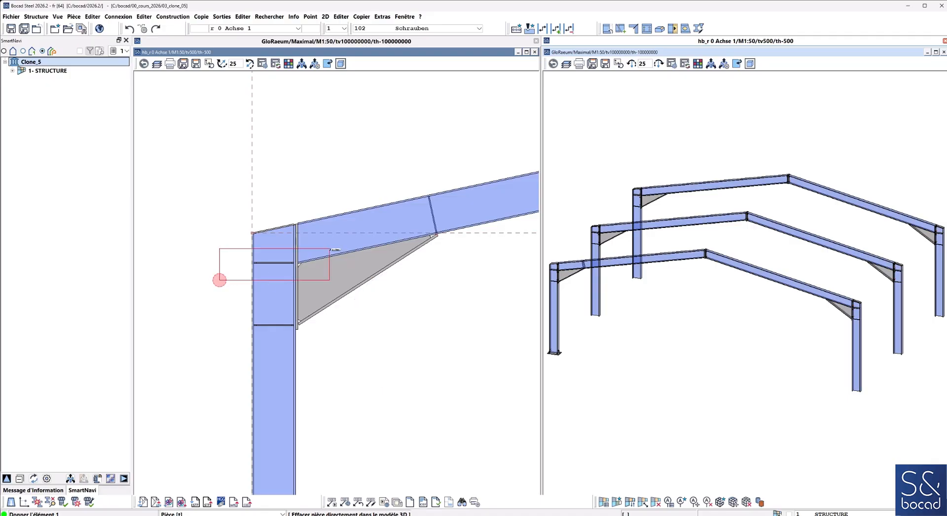
{"action": "middle_click", "coordinate": [330, 249]}
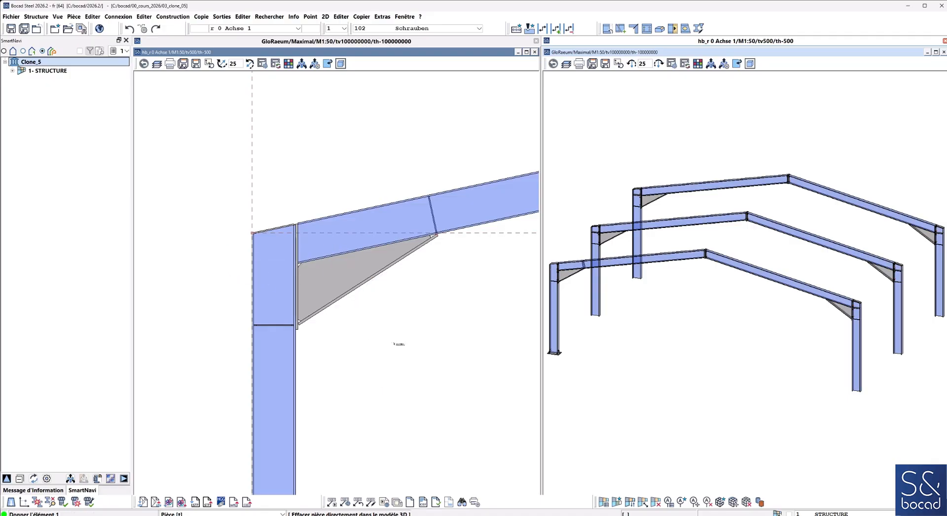
- Add the new rafter stiffeners to the haunch's construction group at column C and check the connection in 3D
{"action": "right_click", "coordinate": [403, 344]}
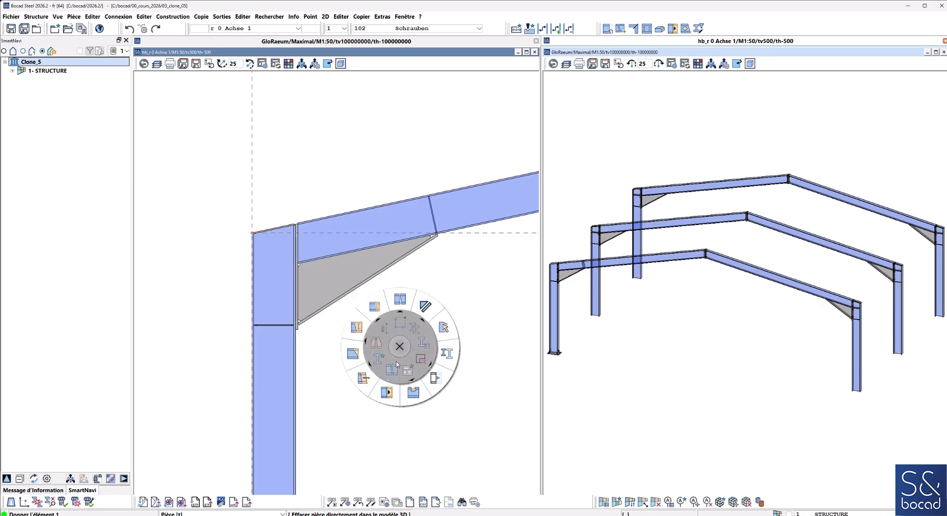
{"action": "left_click", "coordinate": [425, 308]}
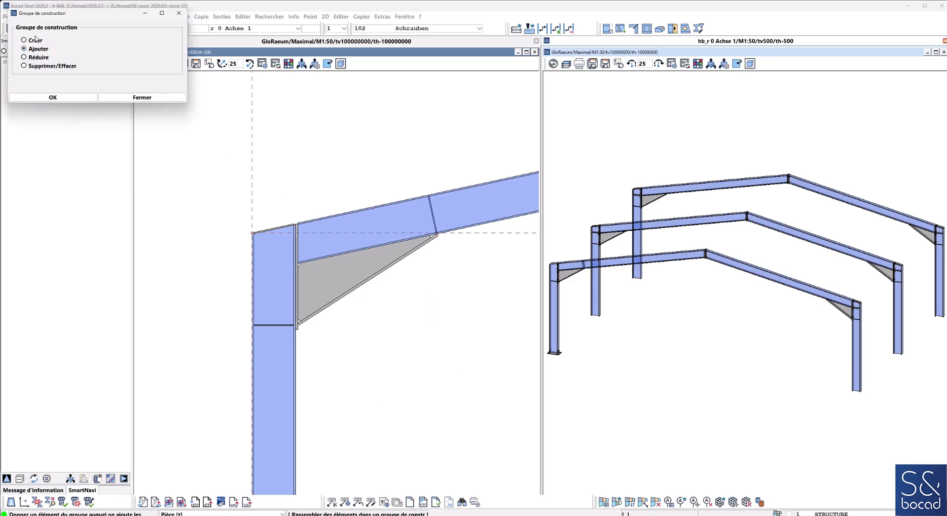
{"action": "left_click", "coordinate": [54, 97]}
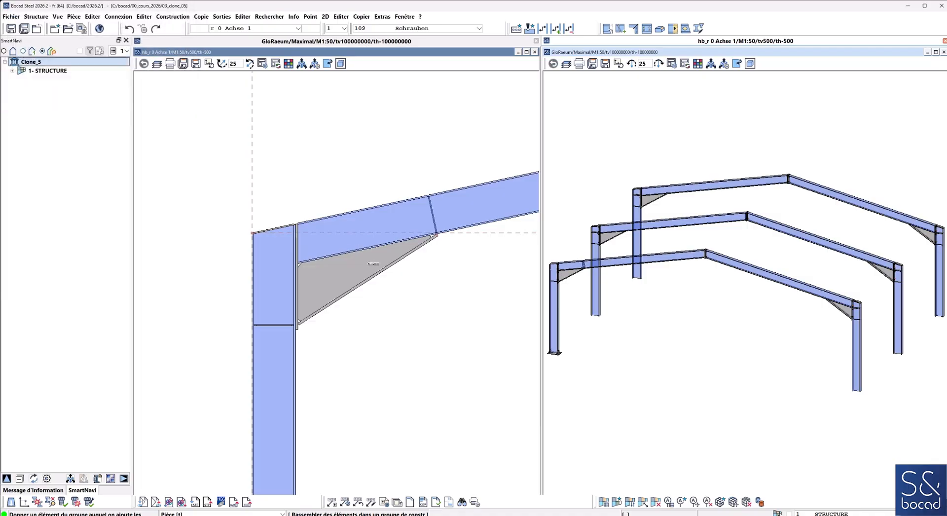
{"action": "left_click", "coordinate": [386, 271]}
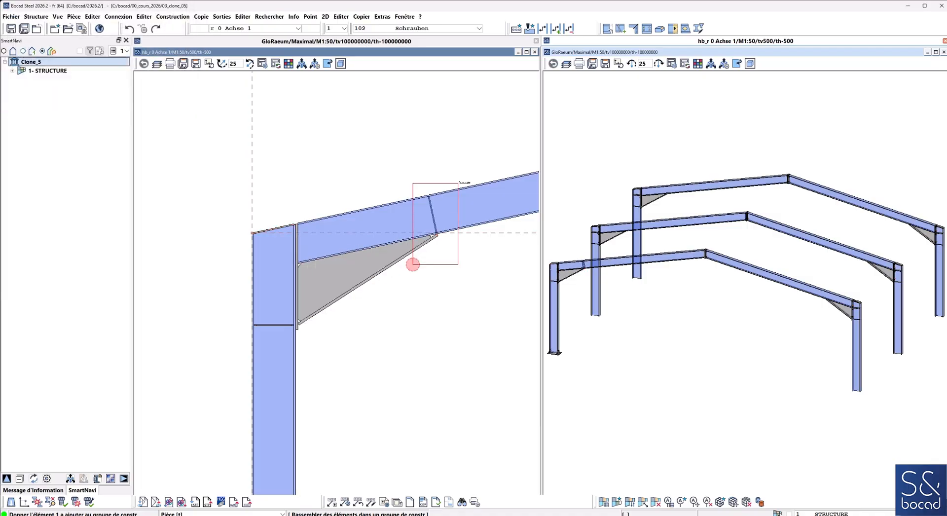
{"action": "right_click", "coordinate": [466, 174]}
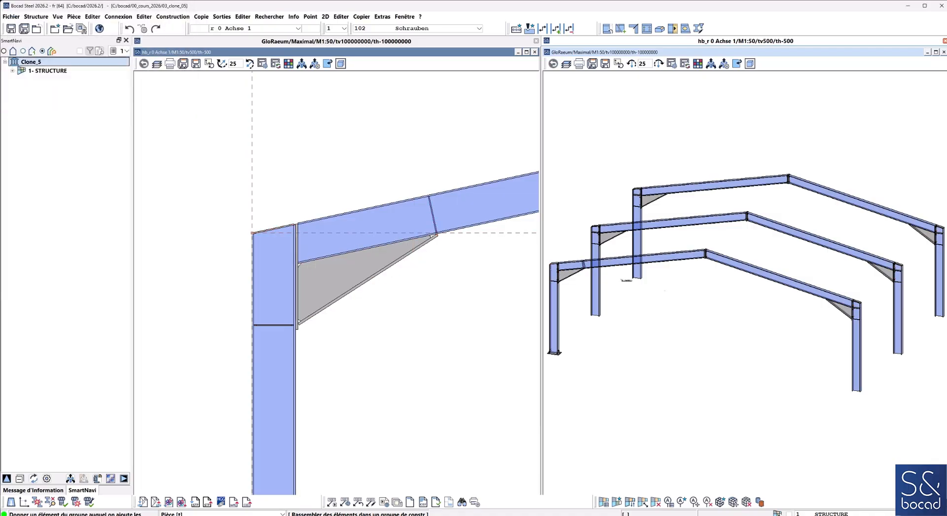
{"action": "scroll", "coordinate": [626, 280], "scroll_direction": "up", "scroll_amount": 5}
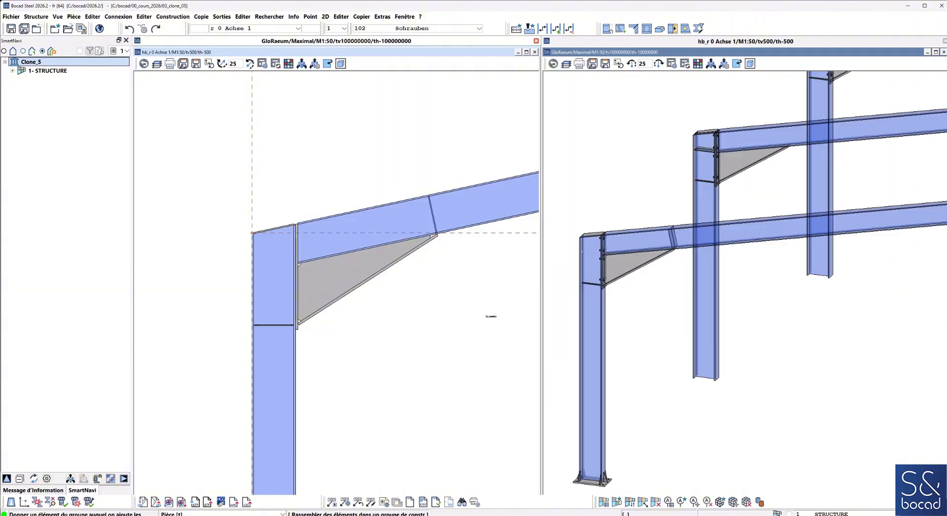
- Start cloning in Groupe de construction mode and display the construction groups in the same phase by picking the modified haunch connection
{"action": "middle_click", "coordinate": [491, 317]}
{"action": "right_click", "coordinate": [353, 333]}
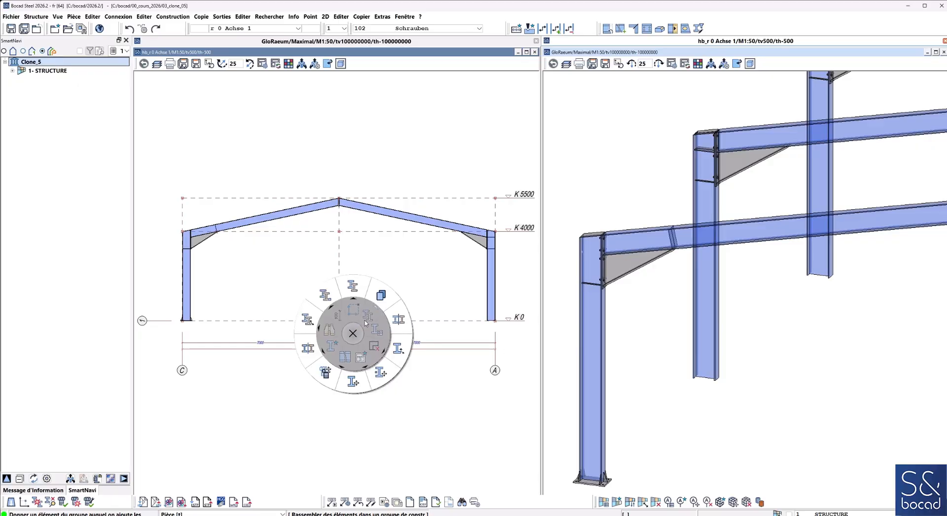
{"action": "left_click", "coordinate": [381, 295]}
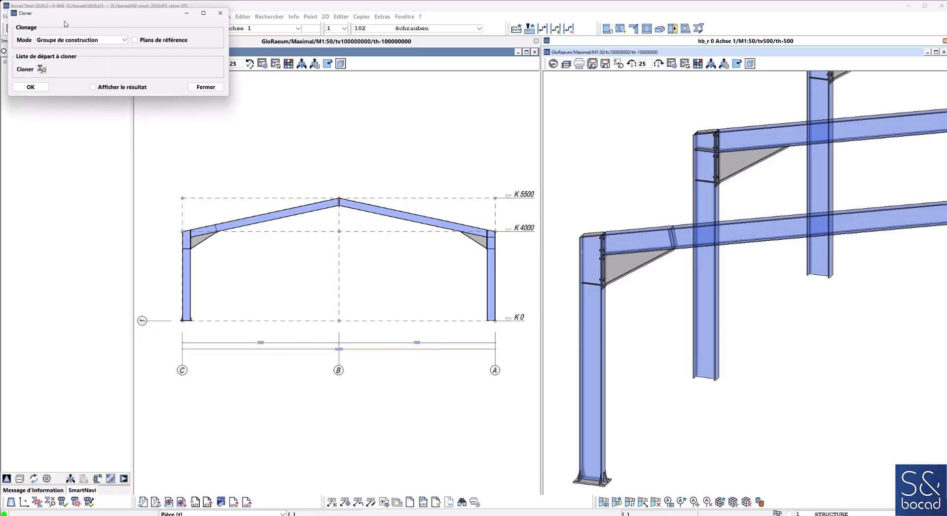
{"action": "left_click", "coordinate": [42, 70]}
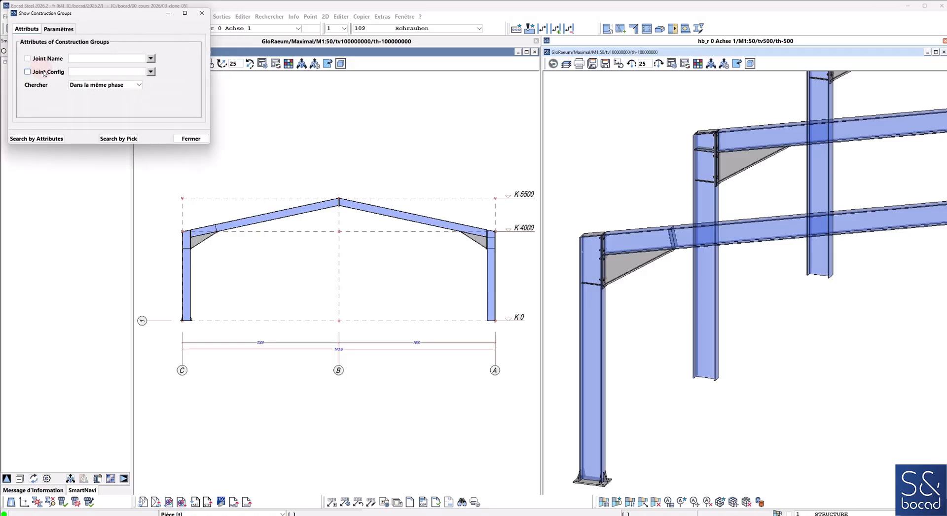
{"action": "left_click", "coordinate": [119, 139]}
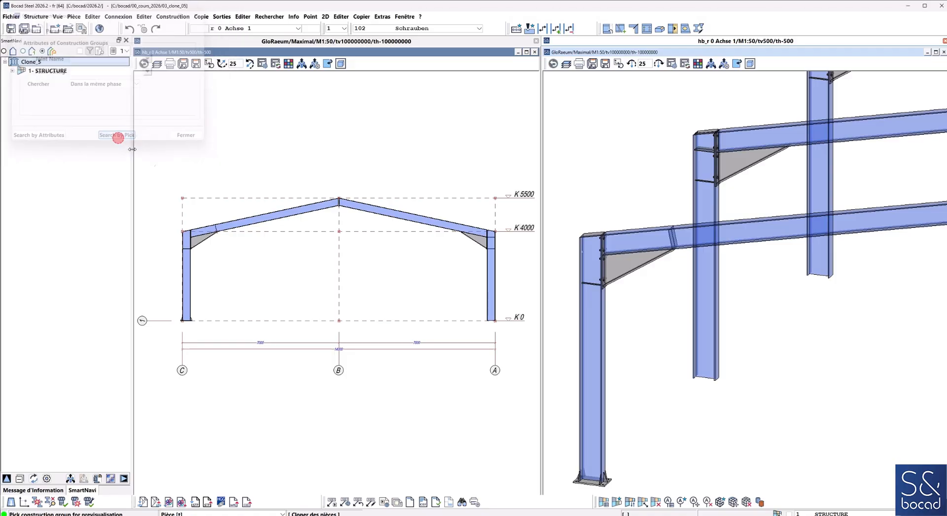
{"action": "left_click", "coordinate": [201, 248]}
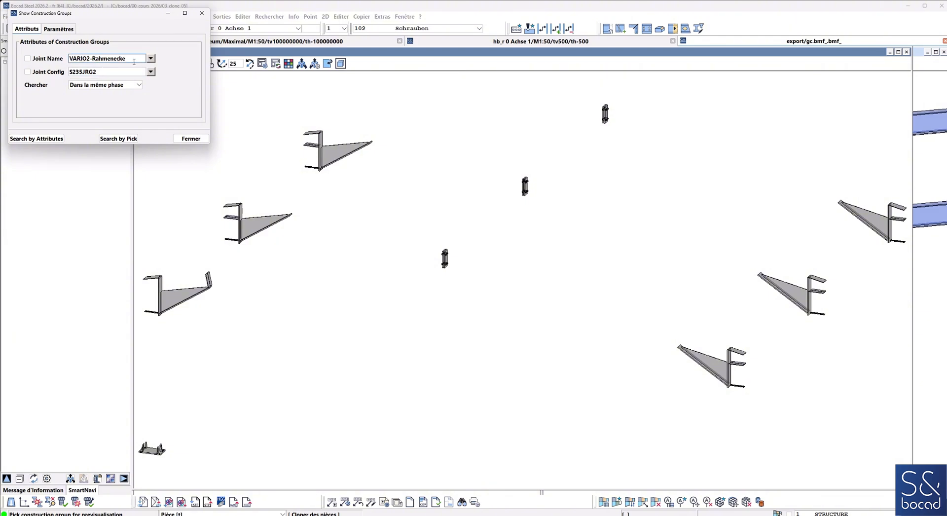
- Restrict the construction group search to the joint name VARIO2-Rahmenecke and display the groups matching the modified haunch connection
{"action": "left_click_drag", "start_coordinate": [132, 59], "coordinate": [61, 59]}
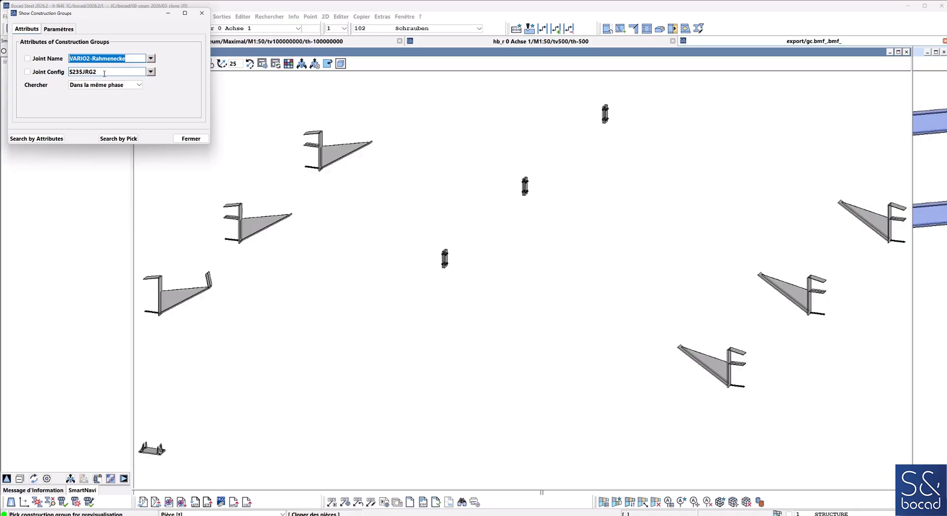
{"action": "left_click", "coordinate": [27, 58]}
{"action": "left_click", "coordinate": [119, 138]}
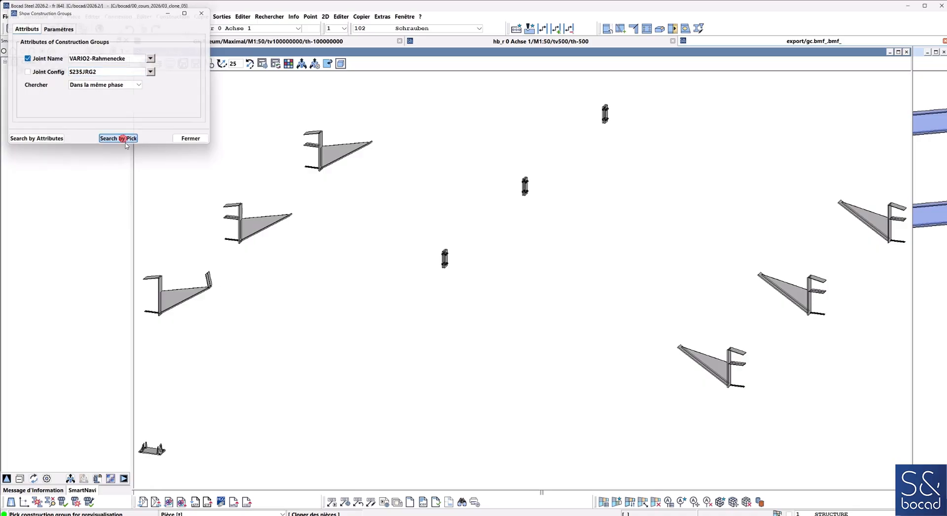
{"action": "left_click", "coordinate": [188, 306]}
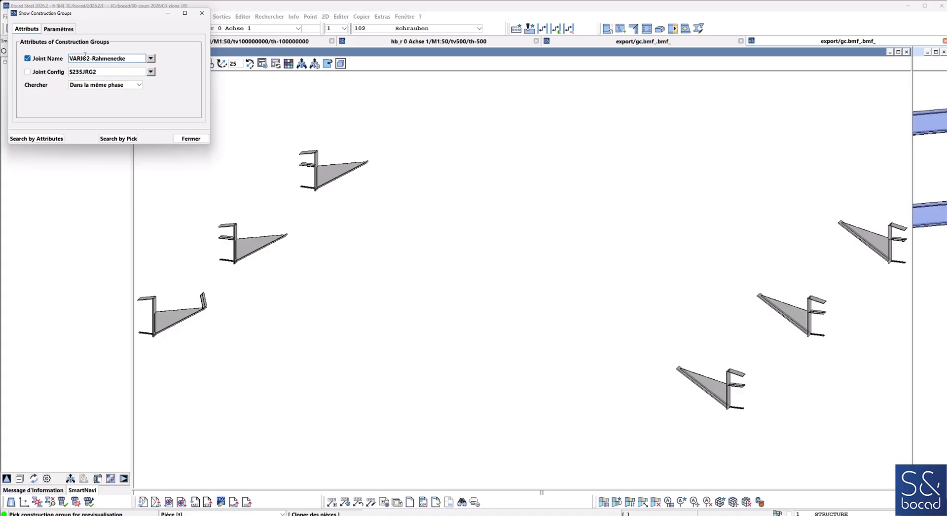
{"action": "left_click", "coordinate": [190, 138]}
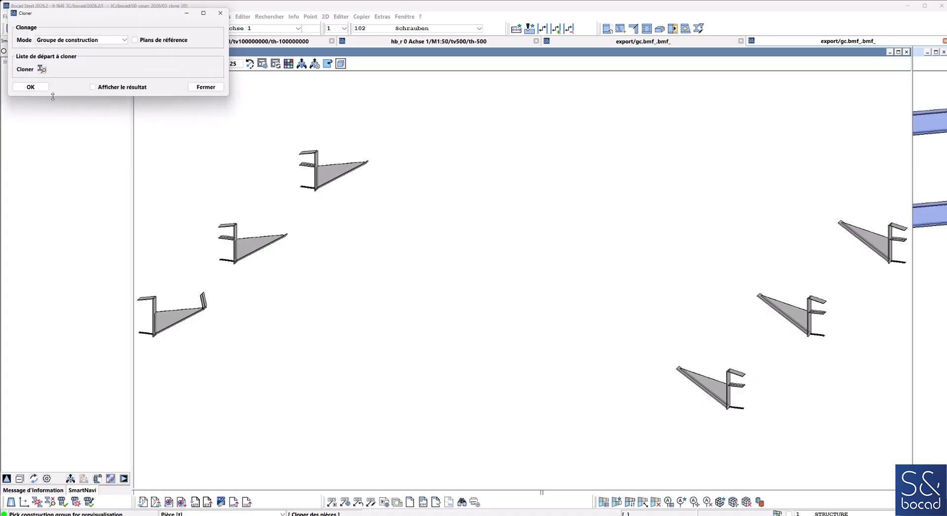
- Clone the modified haunch construction group onto the five other VARIO2-Rahmenecke groups and check the three frames in 3D
{"action": "left_click", "coordinate": [38, 87]}
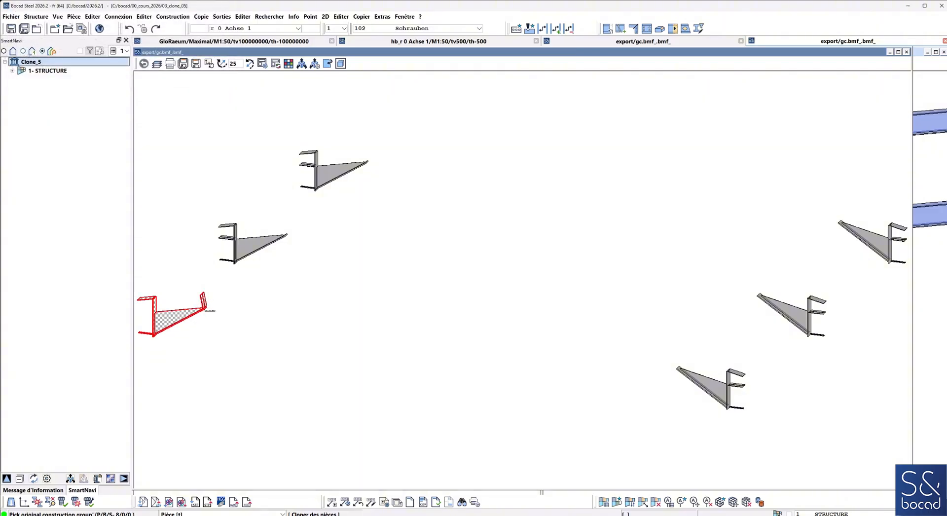
{"action": "left_click", "coordinate": [207, 311]}
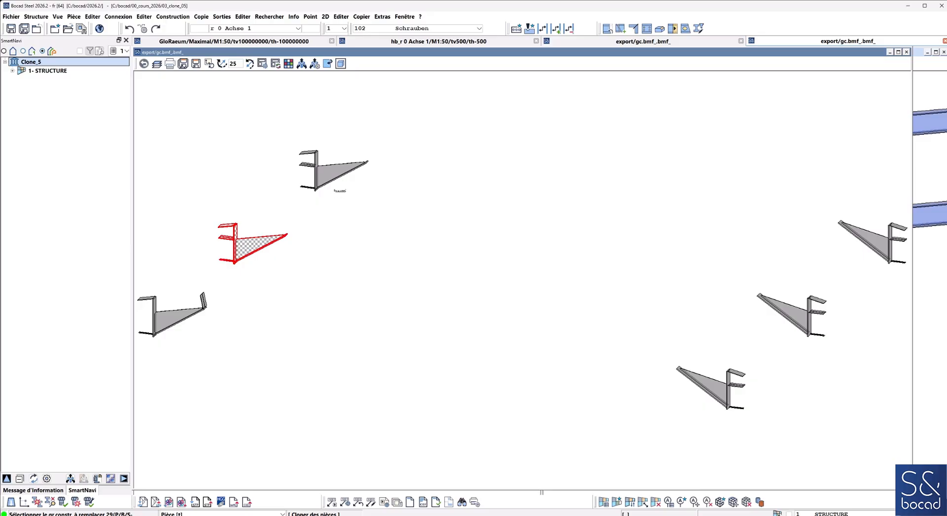
{"action": "left_click", "coordinate": [334, 179]}
{"action": "left_click", "coordinate": [712, 386]}
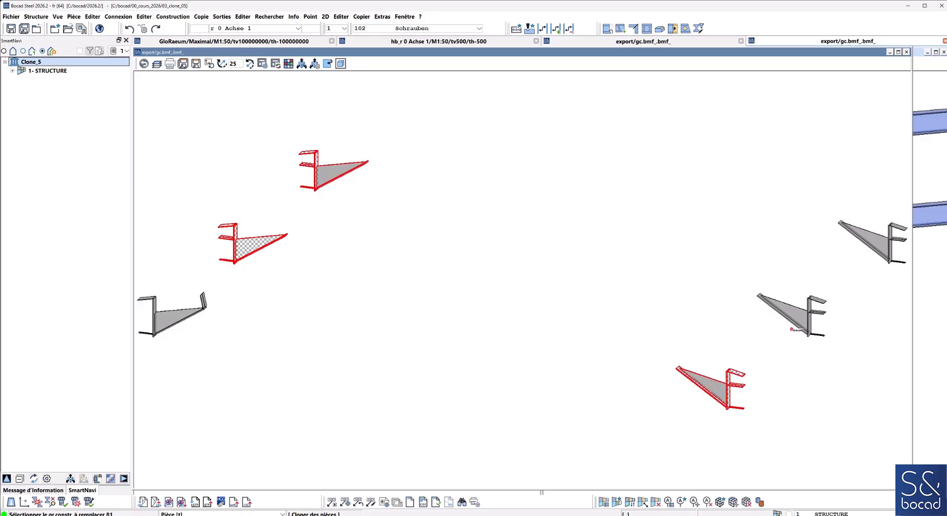
{"action": "left_click", "coordinate": [793, 329]}
{"action": "left_click", "coordinate": [867, 251]}
{"action": "right_click", "coordinate": [867, 249]}
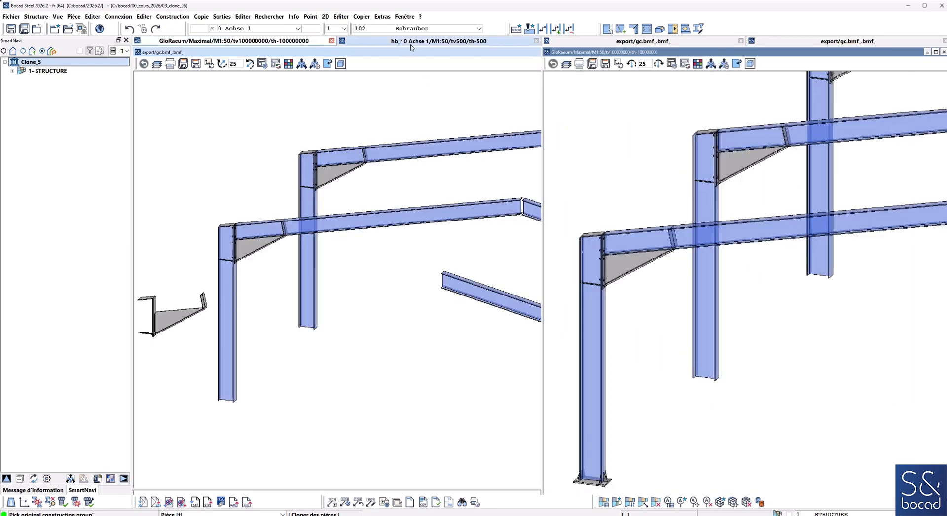
{"action": "left_click", "coordinate": [411, 42]}
{"action": "middle_click", "coordinate": [680, 288]}
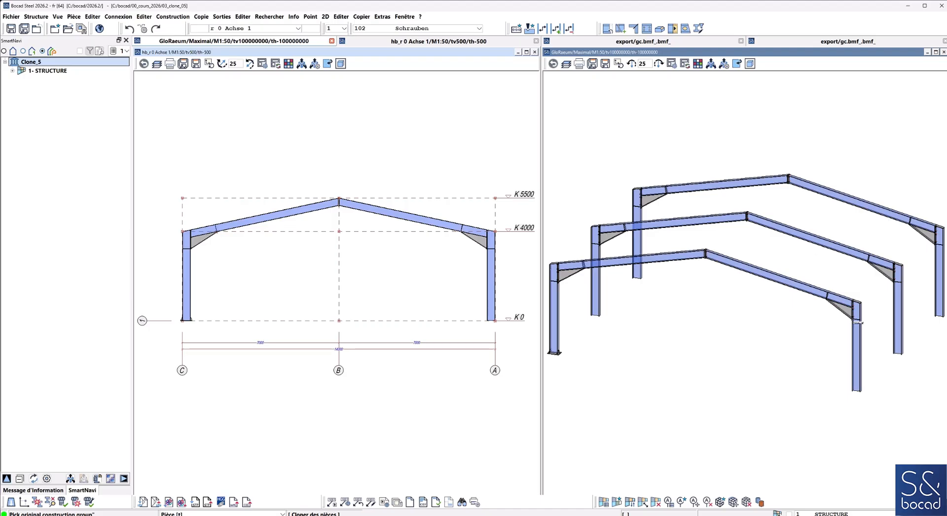
- Start cloning in Assemblage mode with the selected parts and pick the column with base plate at C of the first frame as the original assembly
{"action": "right_click", "coordinate": [395, 386]}
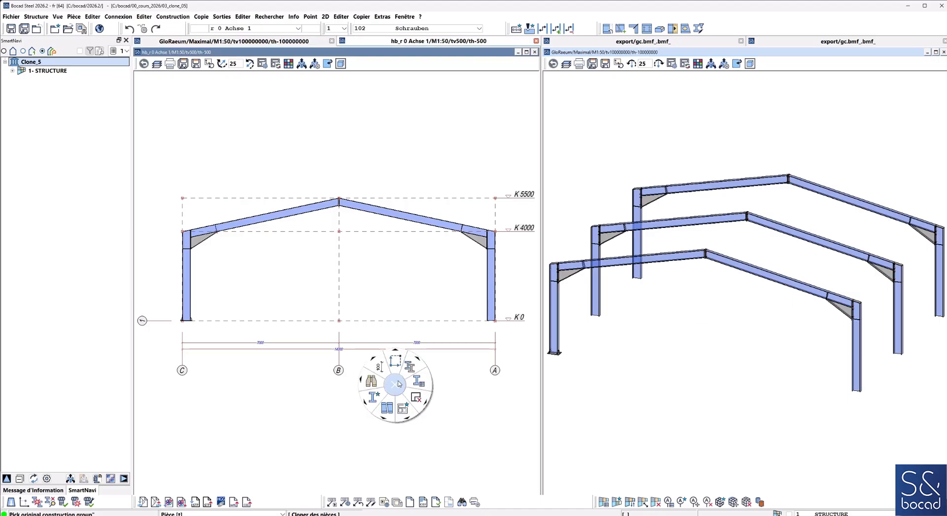
{"action": "left_click", "coordinate": [417, 364]}
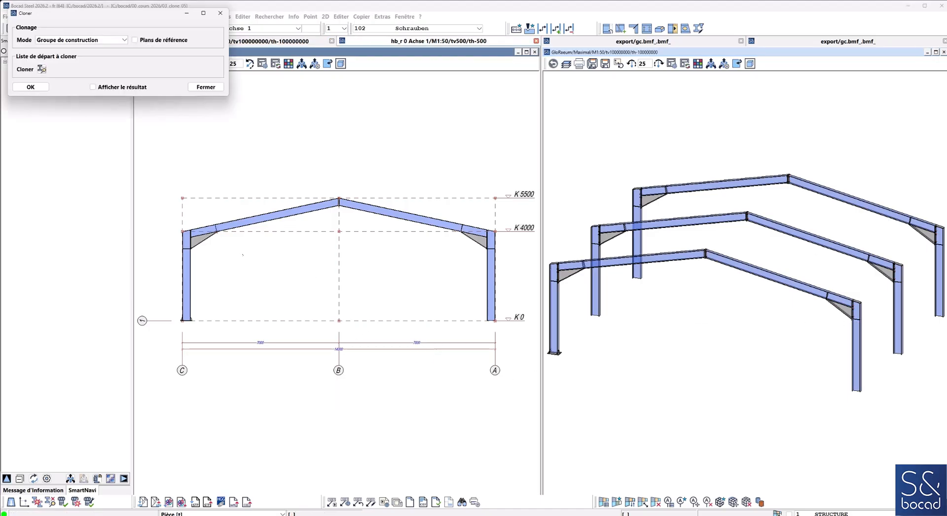
{"action": "left_click", "coordinate": [61, 40]}
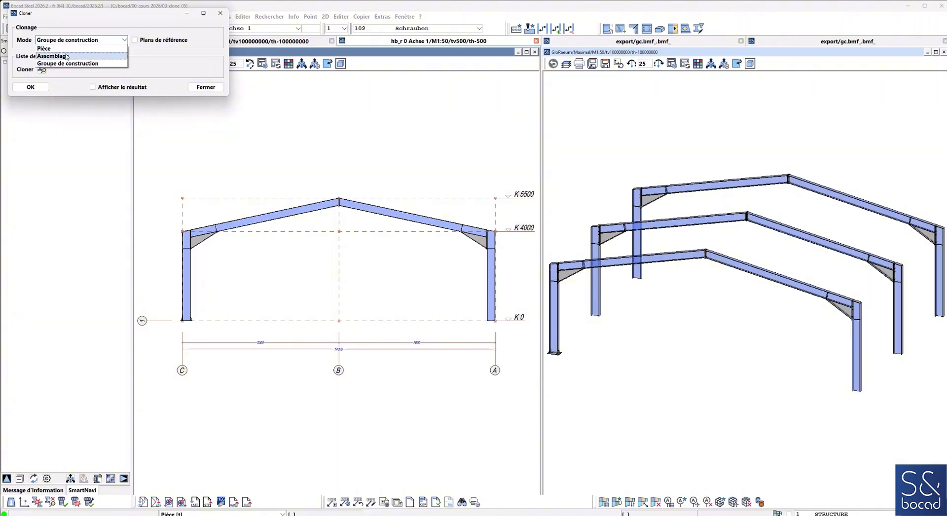
{"action": "left_click", "coordinate": [70, 56]}
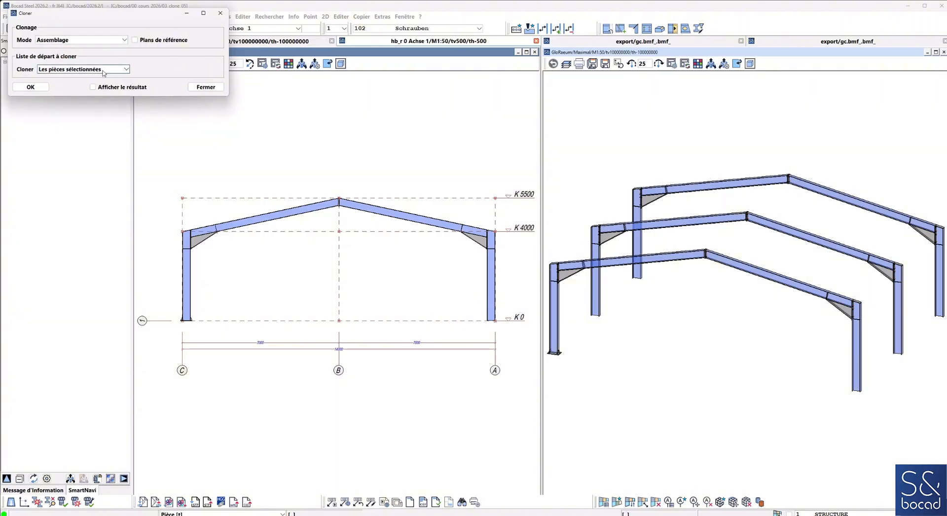
{"action": "left_click", "coordinate": [31, 86]}
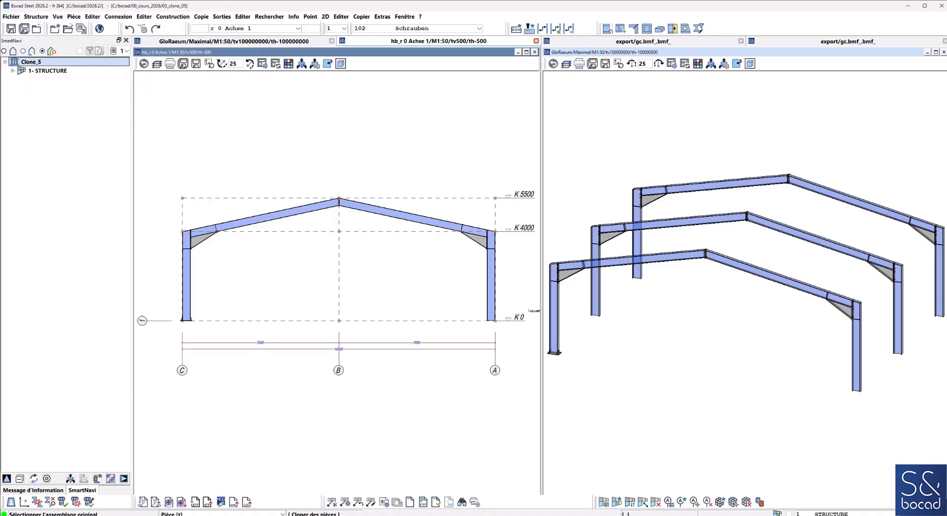
{"action": "left_click", "coordinate": [561, 310]}
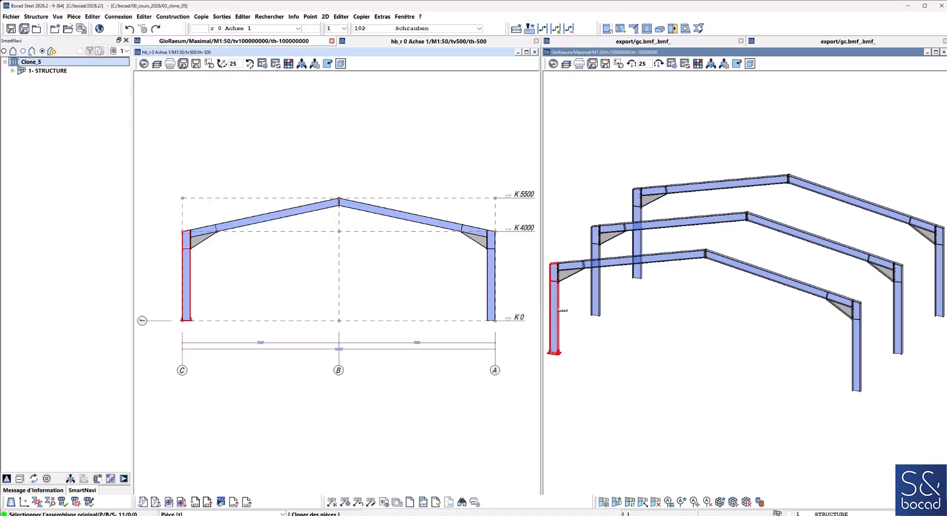
{"action": "right_click", "coordinate": [558, 310]}
- Clone the column assembly with base plate onto the five other portal frame columns and check the column bases in 3D
{"action": "left_click", "coordinate": [602, 299]}
{"action": "left_click", "coordinate": [637, 284]}
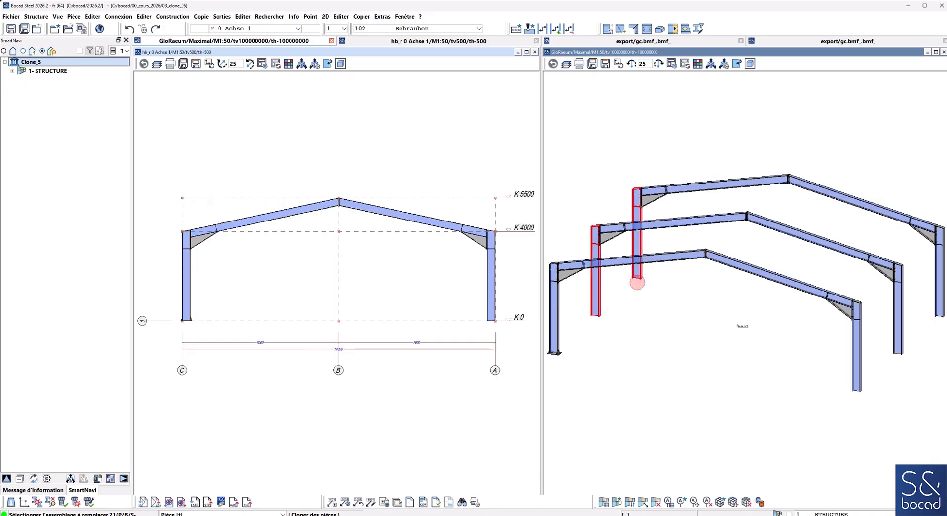
{"action": "left_click", "coordinate": [855, 348]}
{"action": "left_click", "coordinate": [899, 333]}
{"action": "left_click", "coordinate": [936, 299]}
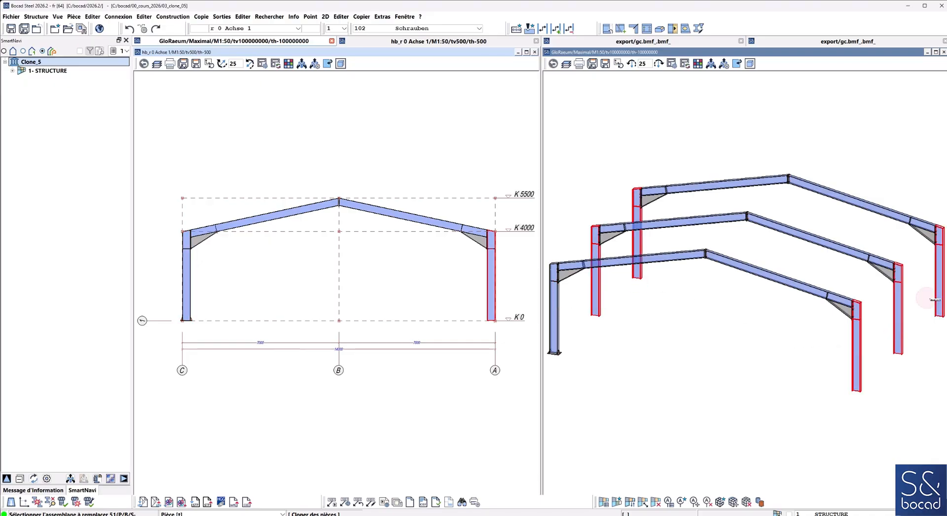
{"action": "right_click", "coordinate": [930, 299]}
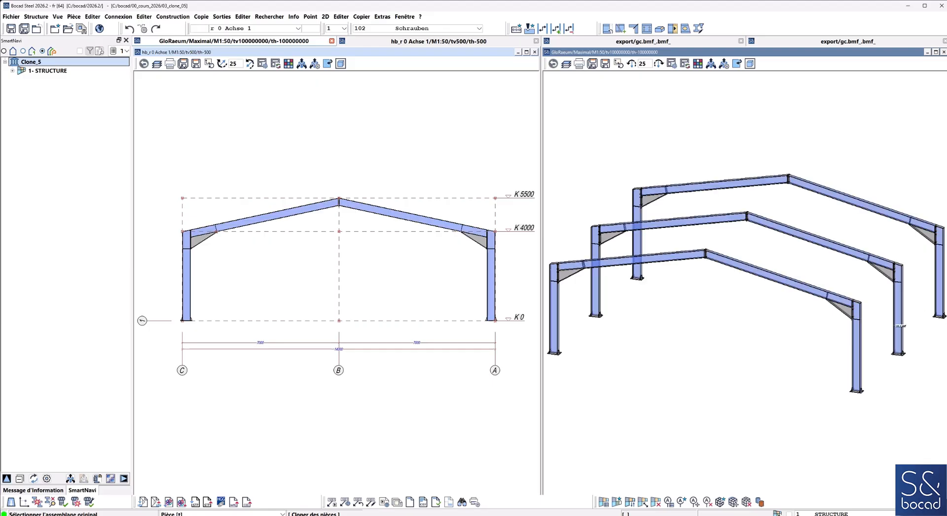
{"action": "scroll", "coordinate": [877, 364], "scroll_direction": "up", "scroll_amount": 5}
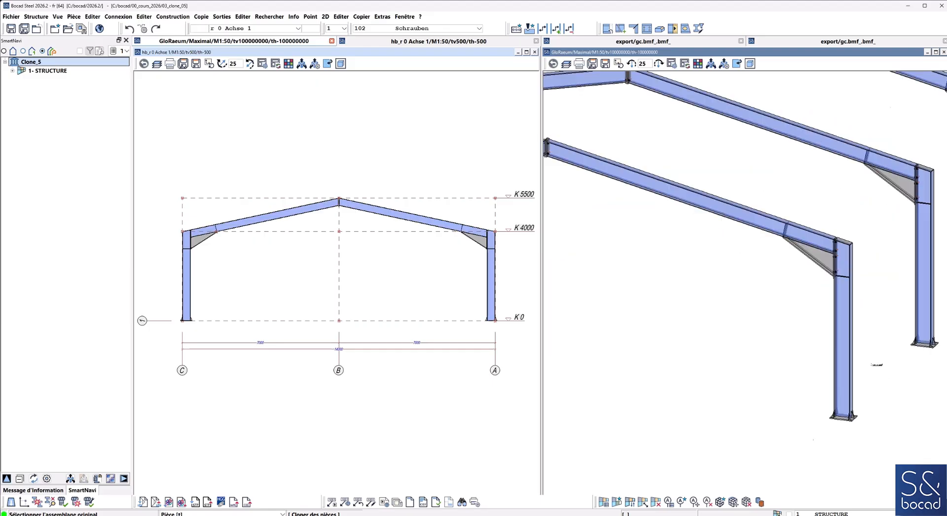
{"action": "scroll", "coordinate": [837, 400], "scroll_direction": "down", "scroll_amount": 4}
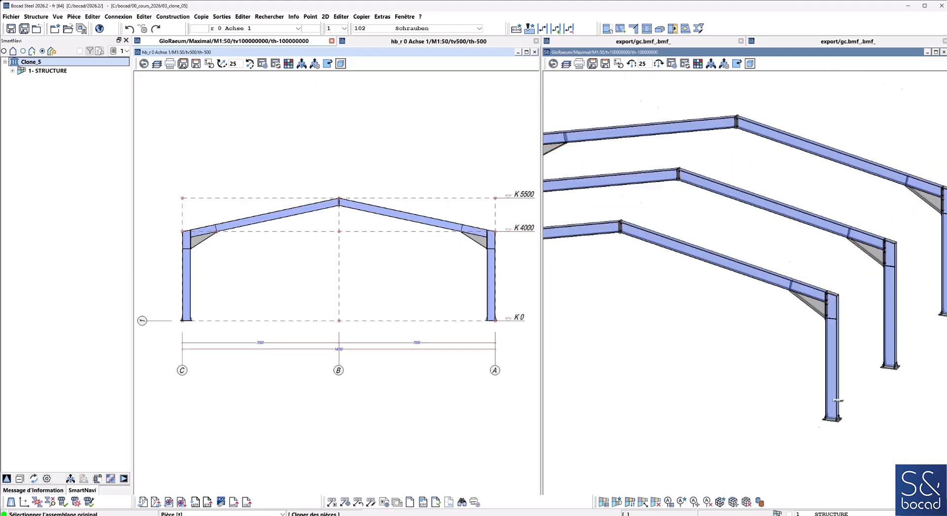
{"action": "scroll", "coordinate": [769, 398], "scroll_direction": "down", "scroll_amount": 3}
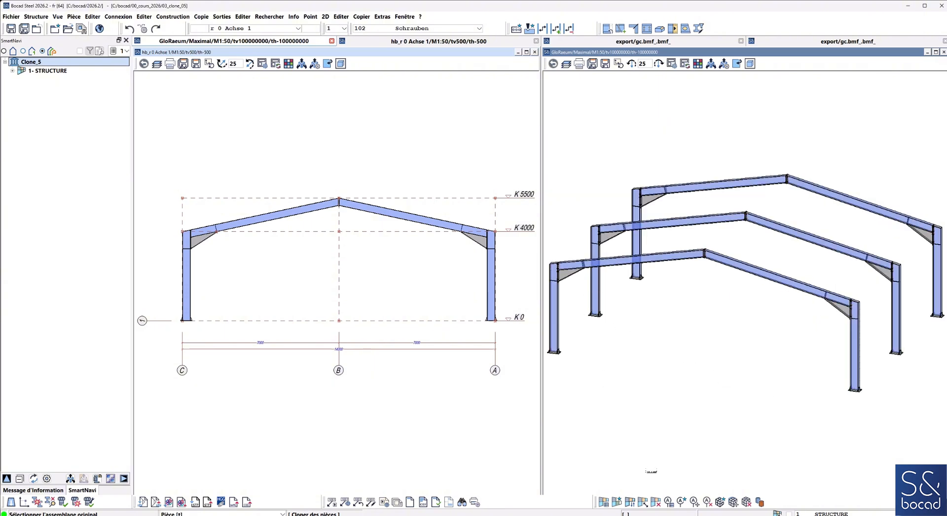
{"action": "left_click", "coordinate": [832, 486]}
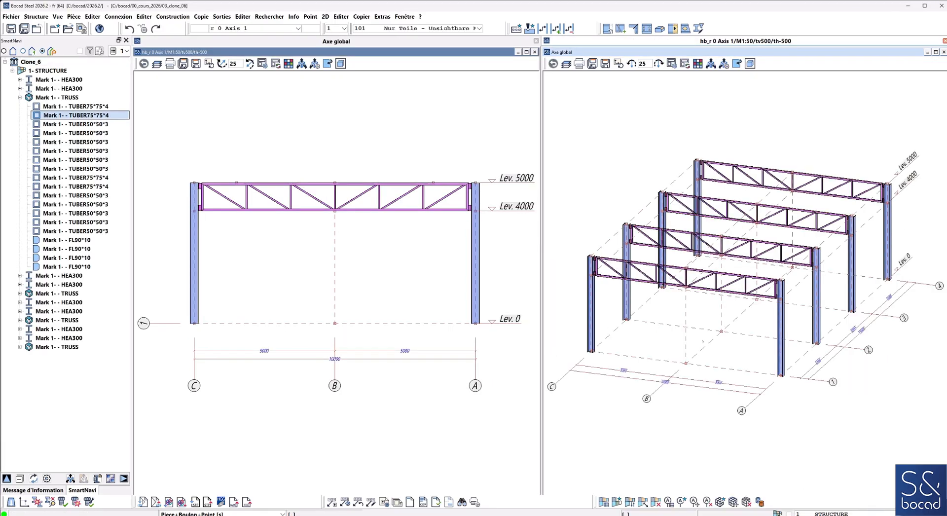
- Divide the upper chord of the axis 1 truss at the two marked points on either side of axis B
{"action": "scroll", "coordinate": [363, 239], "scroll_direction": "up", "scroll_amount": 3}
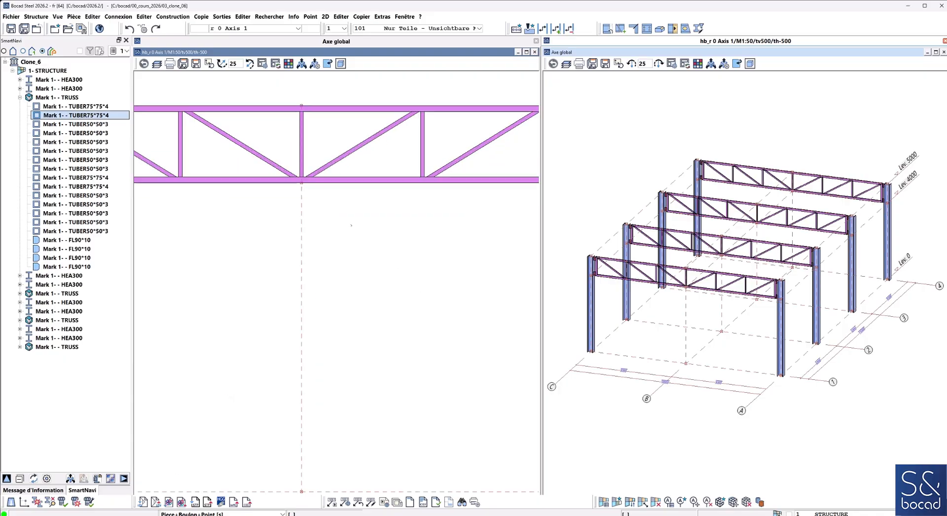
{"action": "scroll", "coordinate": [371, 291], "scroll_direction": "down", "scroll_amount": 3}
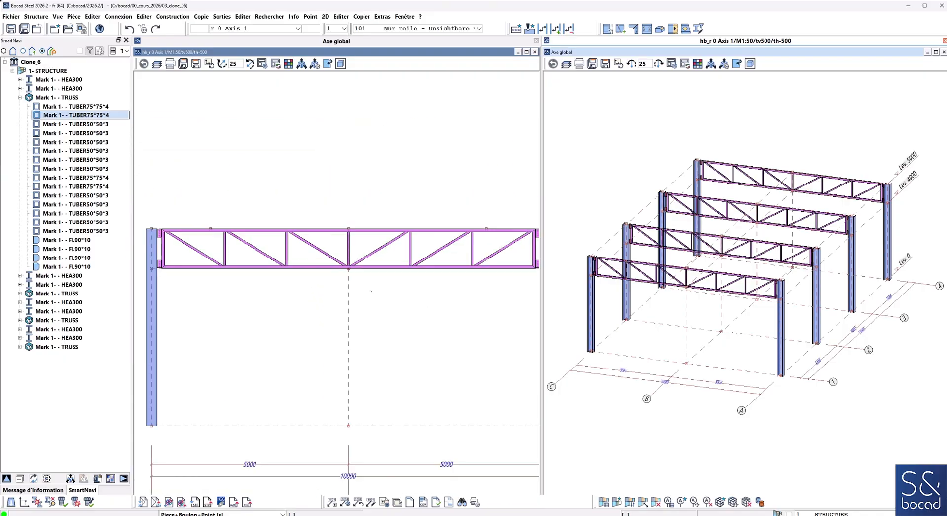
{"action": "right_click", "coordinate": [386, 325]}
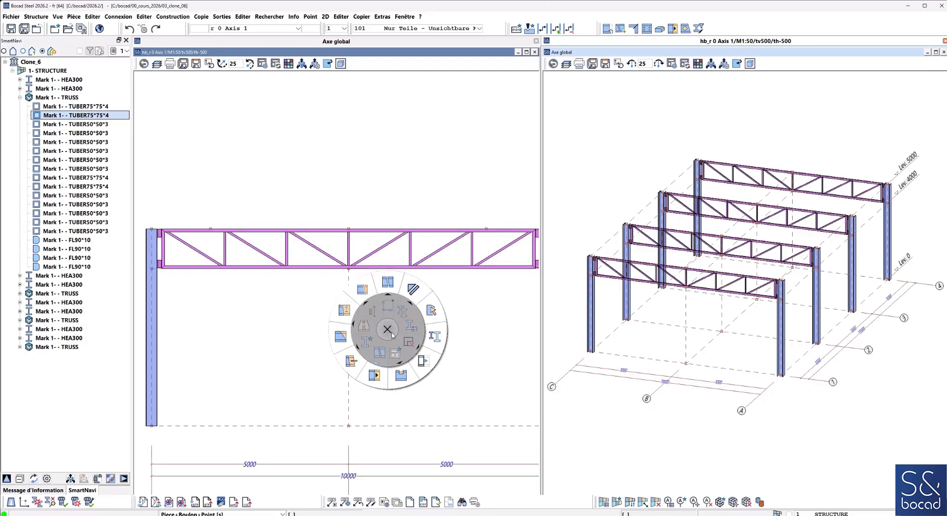
{"action": "left_click", "coordinate": [388, 285]}
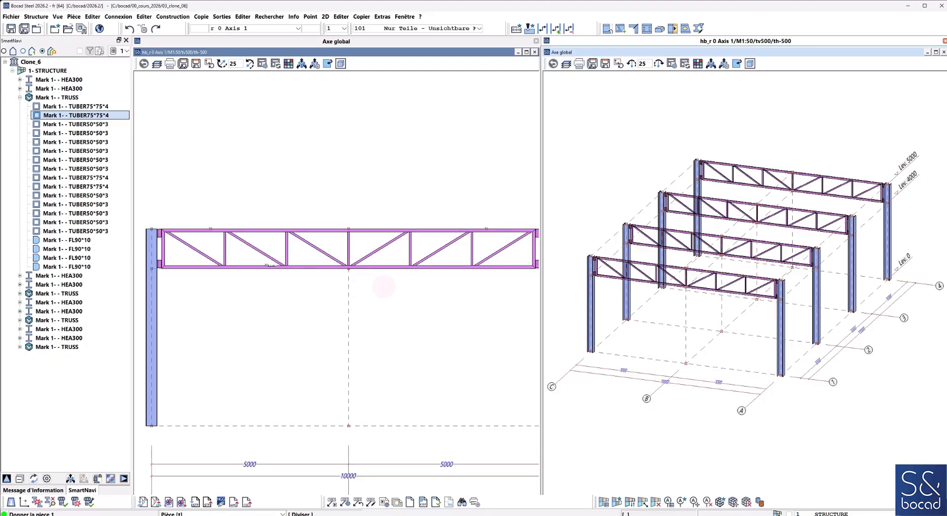
{"action": "left_click", "coordinate": [266, 230]}
{"action": "left_click", "coordinate": [210, 228]}
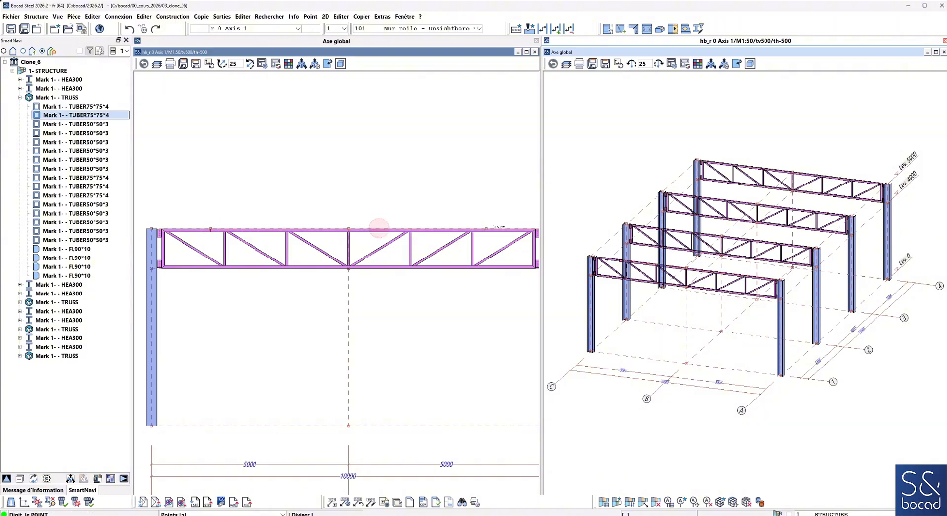
{"action": "left_click", "coordinate": [488, 227]}
{"action": "scroll", "coordinate": [487, 230], "scroll_direction": "up", "scroll_amount": 5}
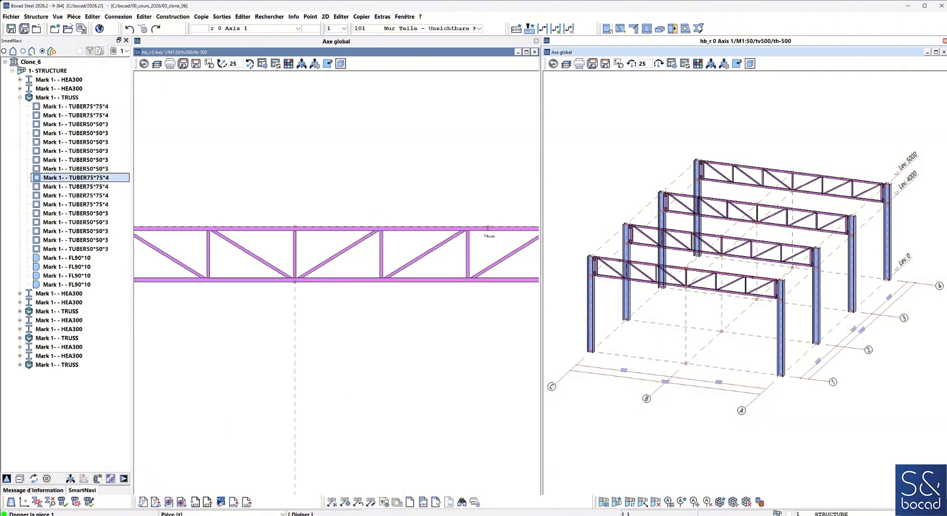
{"action": "scroll", "coordinate": [489, 231], "scroll_direction": "down", "scroll_amount": 5}
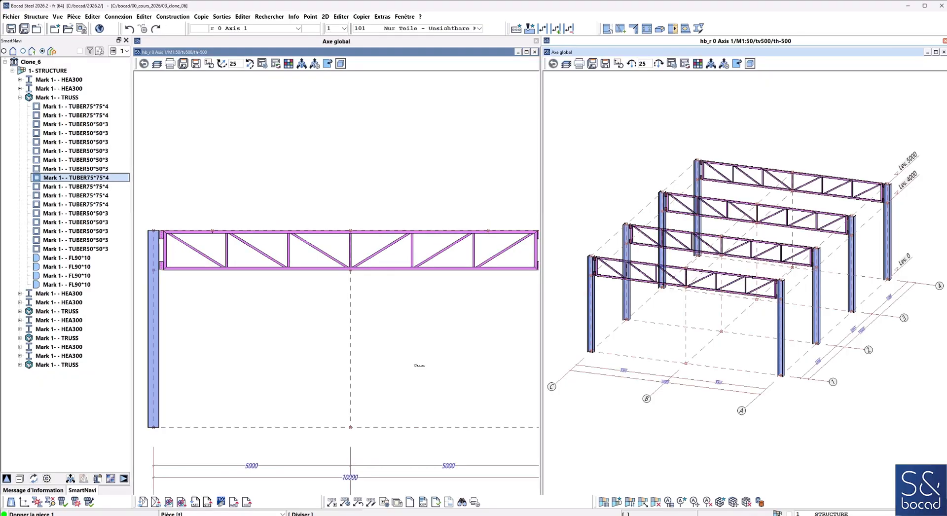
- Set the Qualité attribute to S355 from the middle upper chord segment and start a direct edit on a series of parts
{"action": "right_click", "coordinate": [412, 361]}
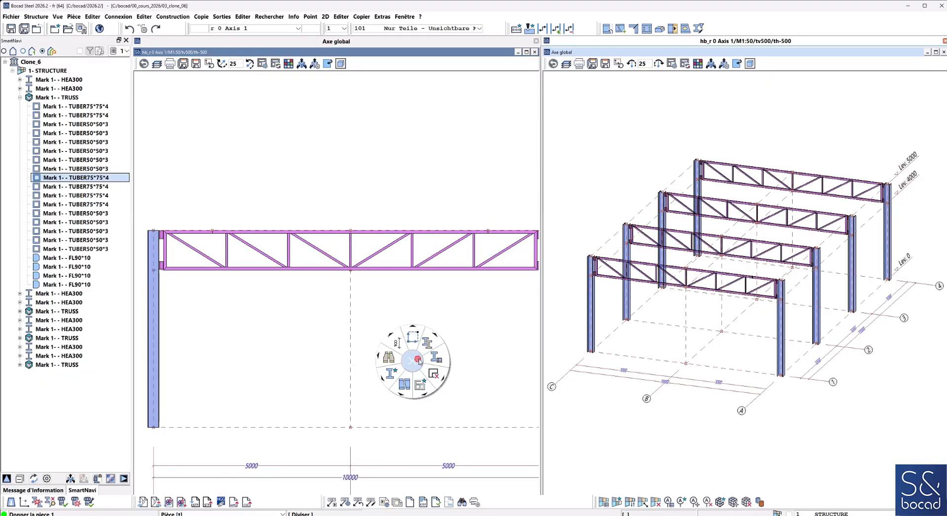
{"action": "left_click", "coordinate": [434, 355]}
{"action": "left_click", "coordinate": [384, 234]}
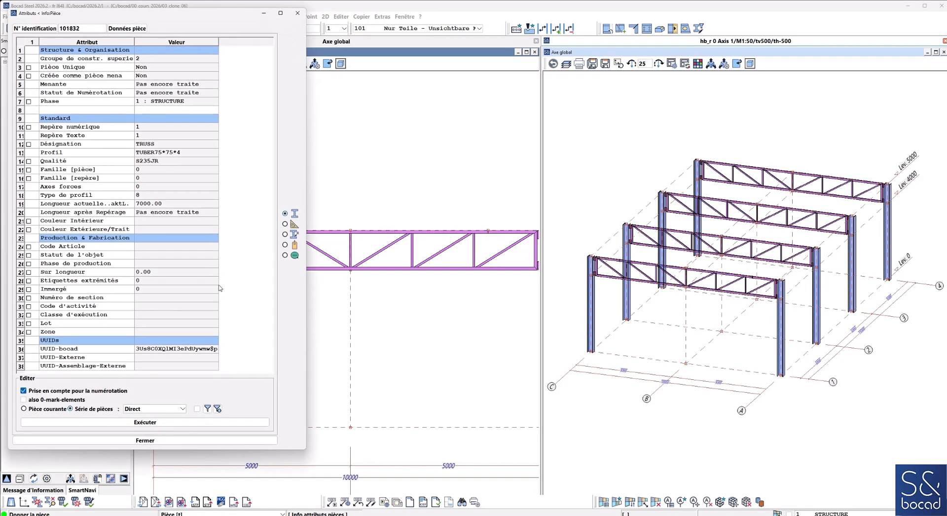
{"action": "left_click", "coordinate": [28, 161]}
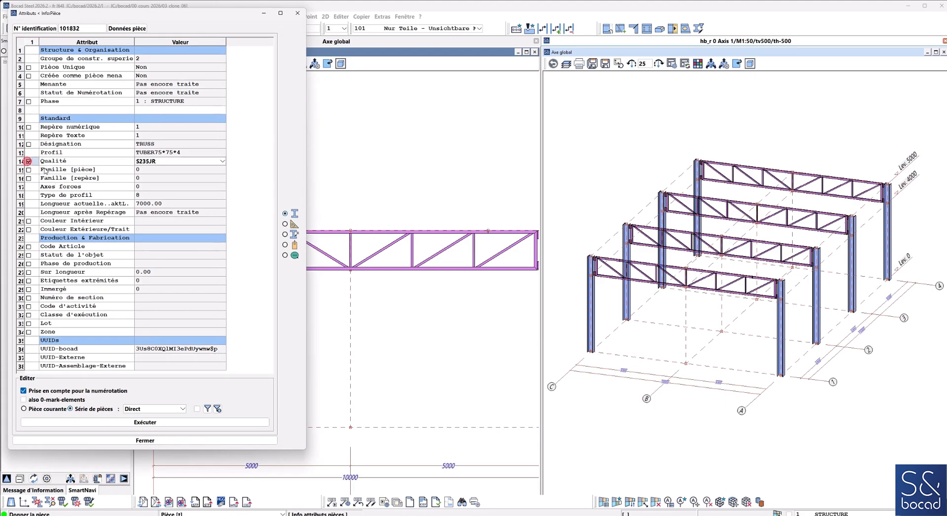
{"action": "left_click", "coordinate": [150, 161]}
{"action": "scroll", "coordinate": [151, 170], "scroll_direction": "down", "scroll_amount": 5}
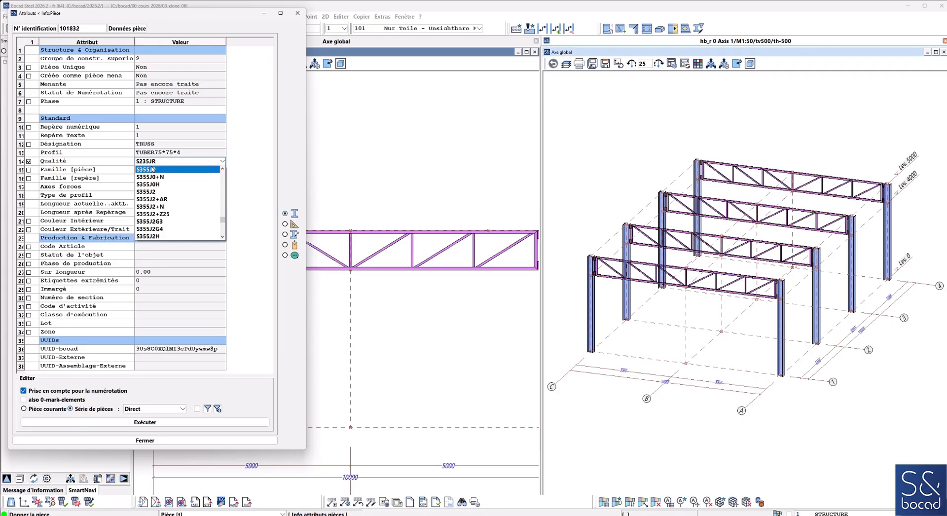
{"action": "scroll", "coordinate": [152, 171], "scroll_direction": "up", "scroll_amount": 1}
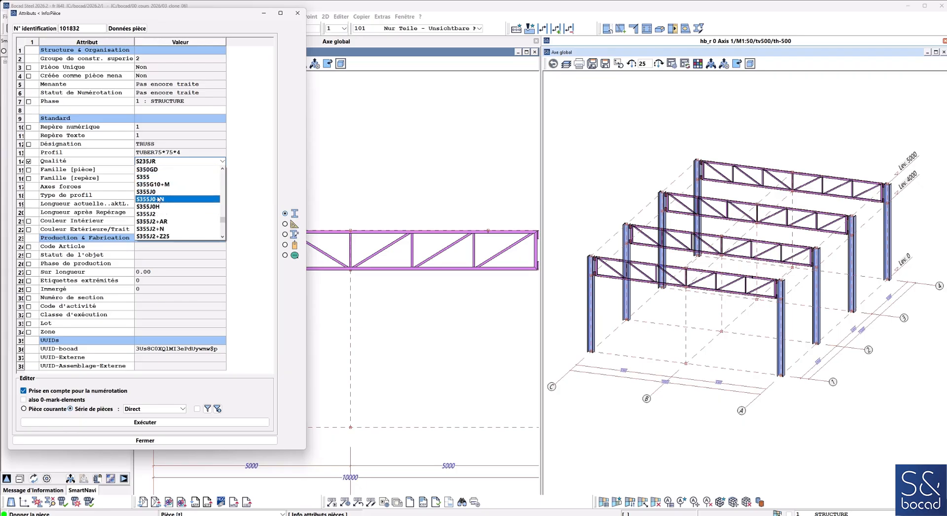
{"action": "left_click", "coordinate": [144, 177]}
{"action": "left_click", "coordinate": [129, 422]}
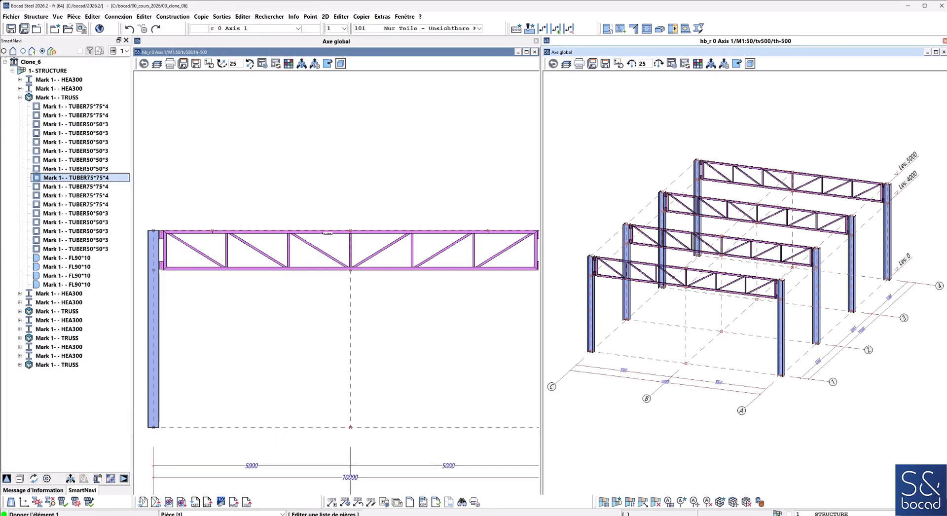
- Apply the S355 quality to the middle upper chord segment, the central vertical and the two diagonals beside it
{"action": "left_click", "coordinate": [322, 233]}
{"action": "left_click", "coordinate": [323, 252]}
{"action": "left_click", "coordinate": [351, 248]}
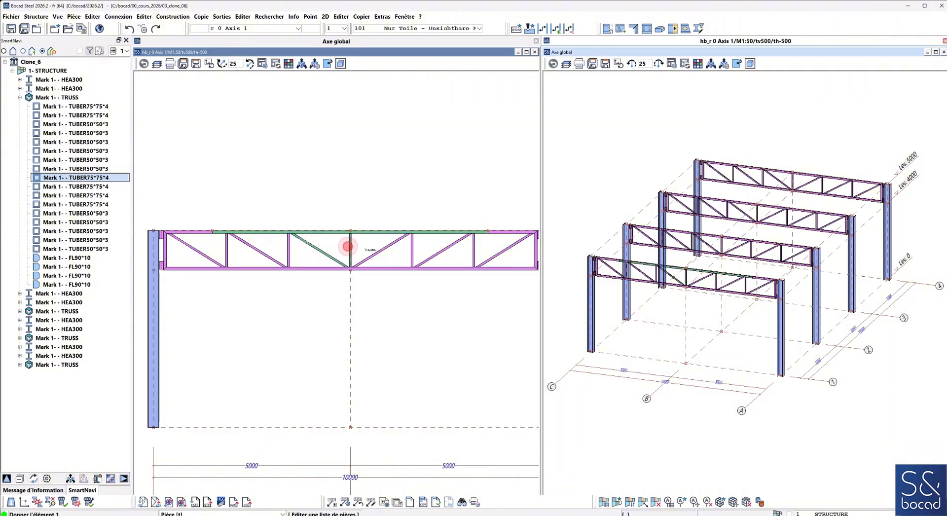
{"action": "left_click", "coordinate": [370, 256]}
- Exchange the profile of the two central truss diagonals for TUBER50*50*4
{"action": "right_click", "coordinate": [380, 357]}
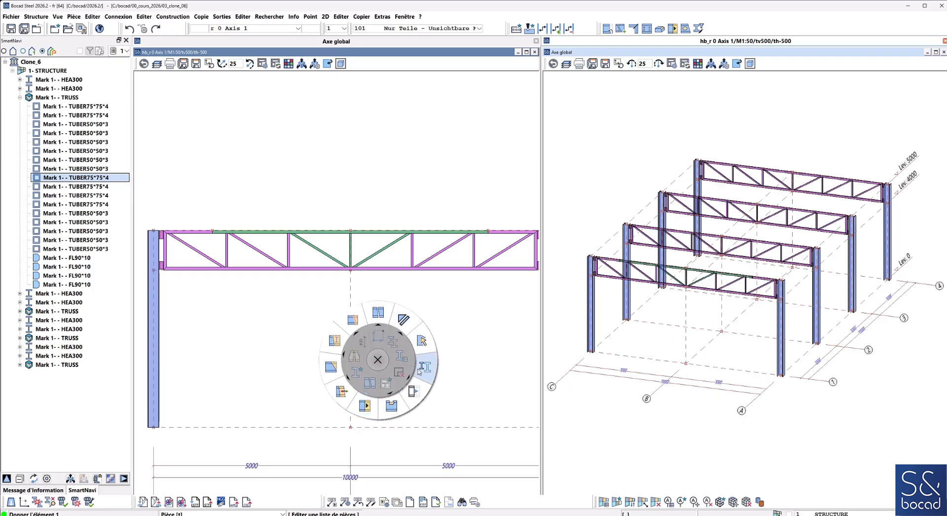
{"action": "left_click", "coordinate": [419, 370]}
{"action": "left_click", "coordinate": [214, 249]}
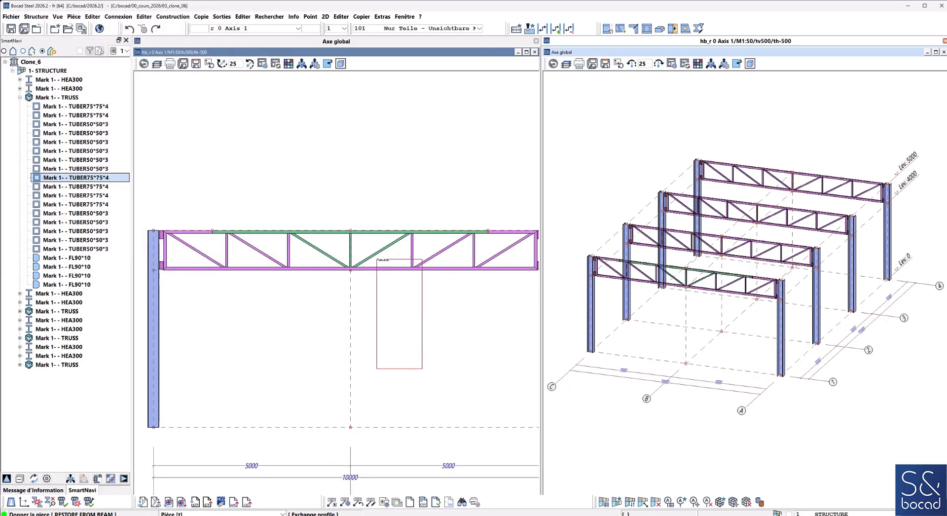
{"action": "left_click", "coordinate": [378, 255]}
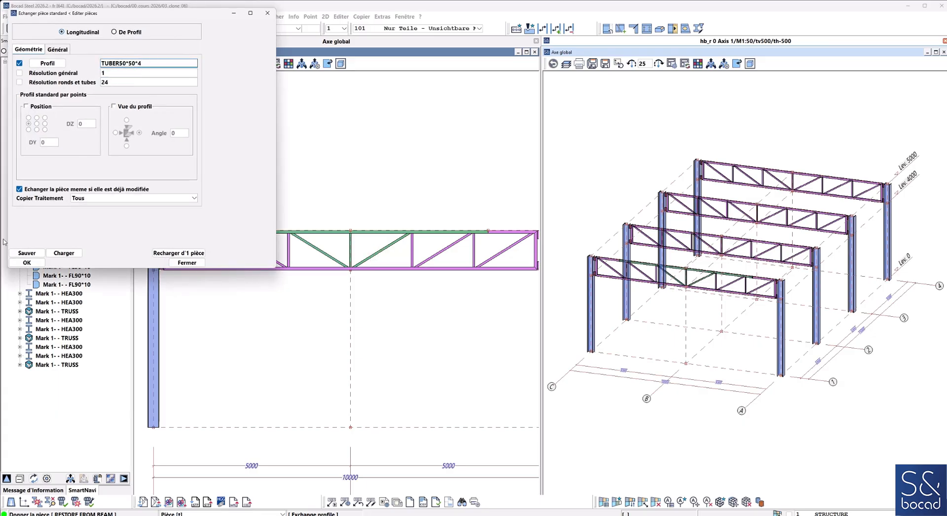
{"action": "left_click", "coordinate": [27, 262]}
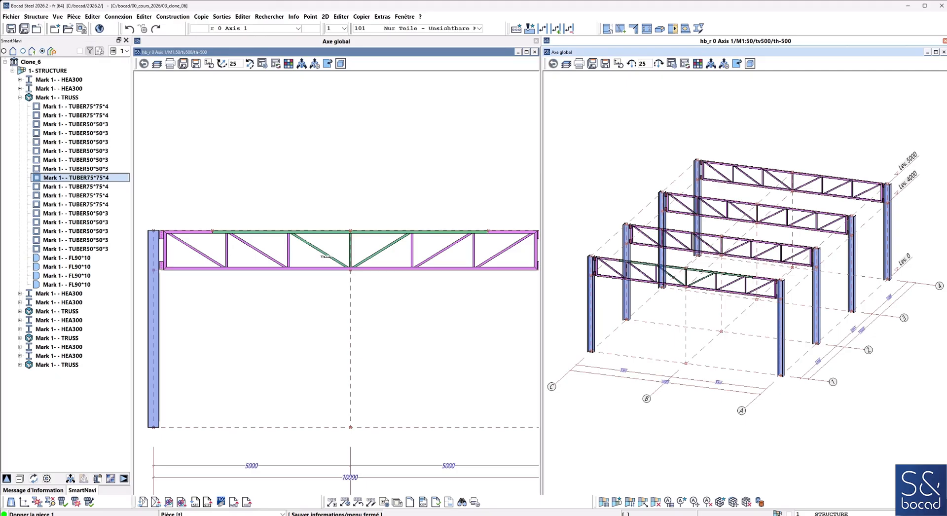
{"action": "left_click", "coordinate": [374, 255]}
{"action": "middle_click", "coordinate": [374, 256]}
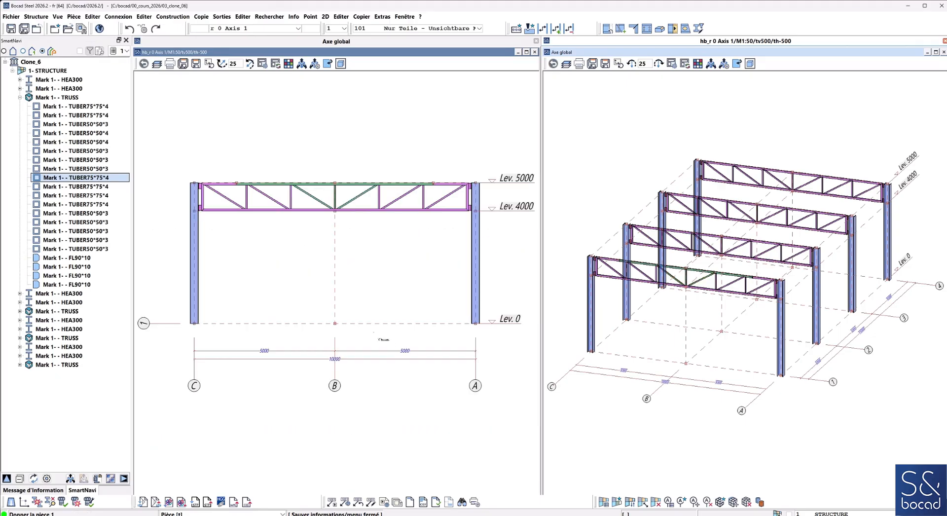
- Clone the modified axis 1 truss in Assemblage mode onto the trusses on axes 2, 3 and 4
{"action": "right_click", "coordinate": [368, 324]}
{"action": "left_click", "coordinate": [398, 292]}
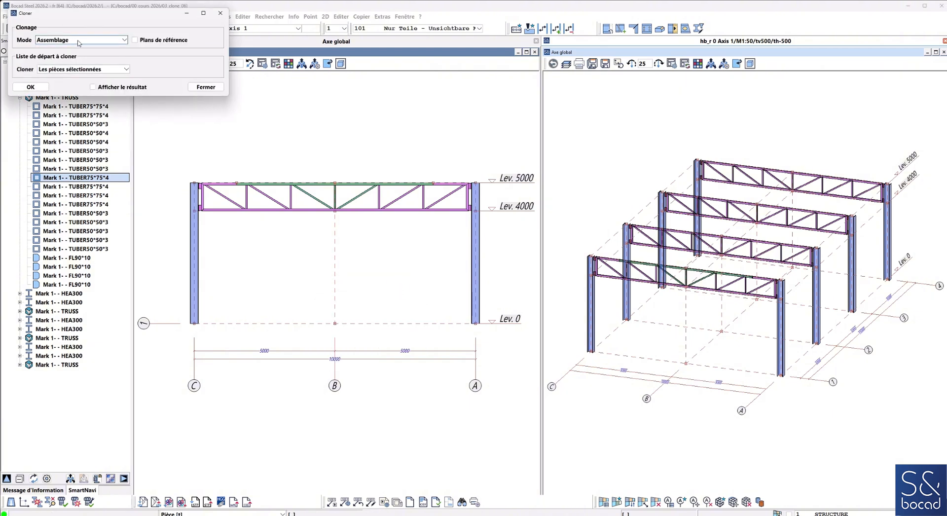
{"action": "left_click", "coordinate": [32, 89]}
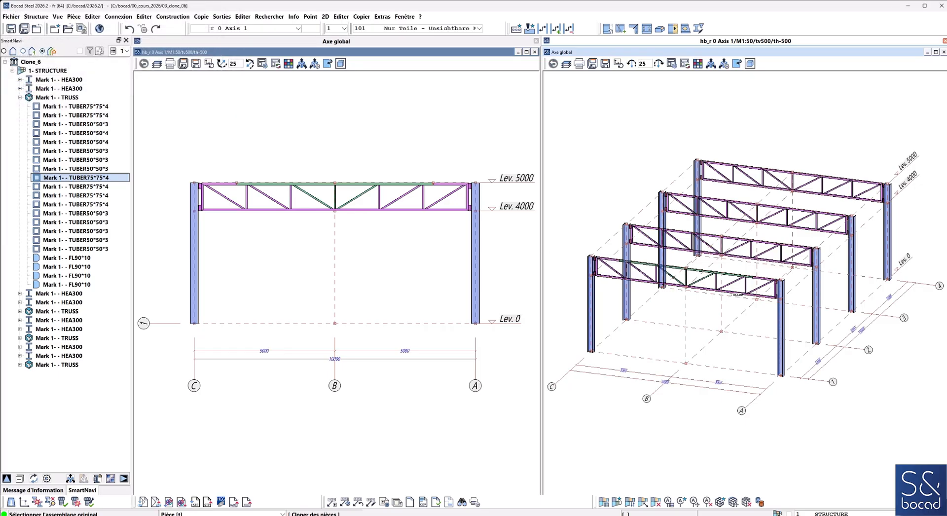
{"action": "left_click", "coordinate": [736, 294]}
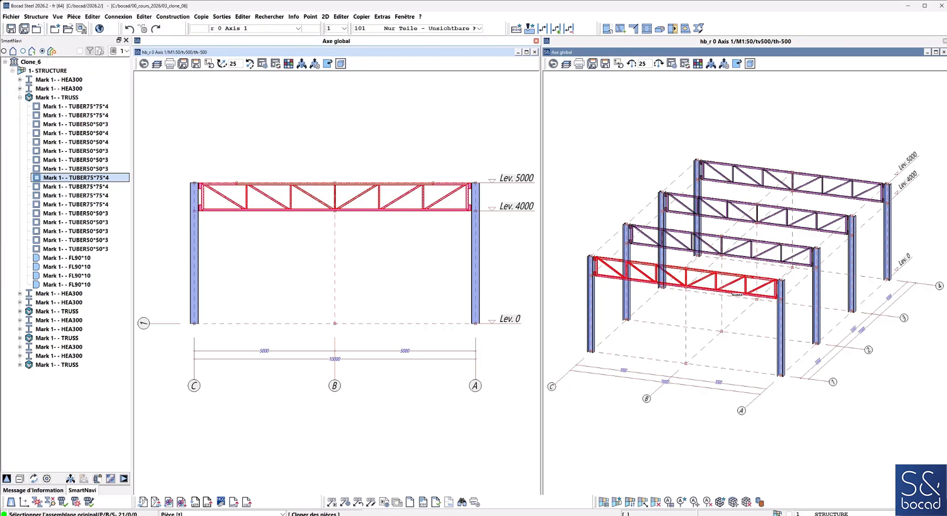
{"action": "left_click", "coordinate": [747, 255]}
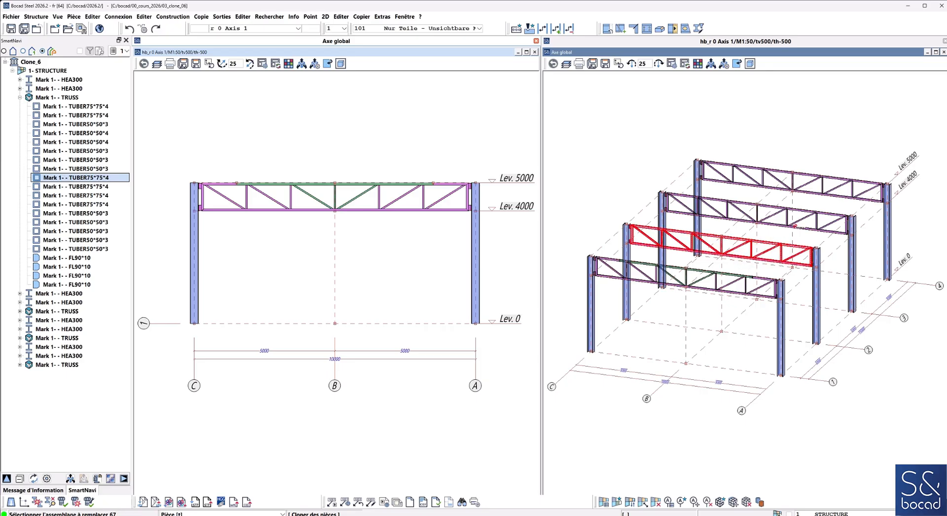
{"action": "left_click", "coordinate": [794, 225]}
{"action": "left_click", "coordinate": [833, 177]}
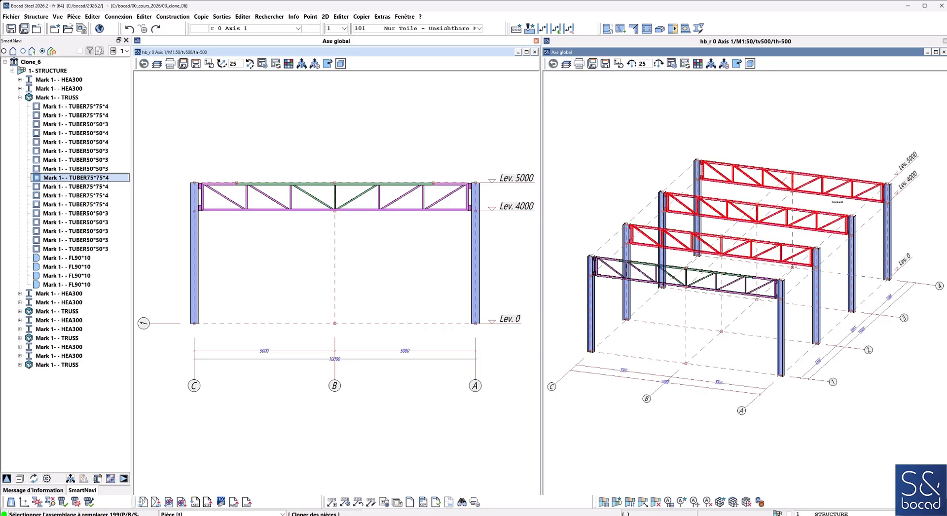
{"action": "right_click", "coordinate": [831, 201]}
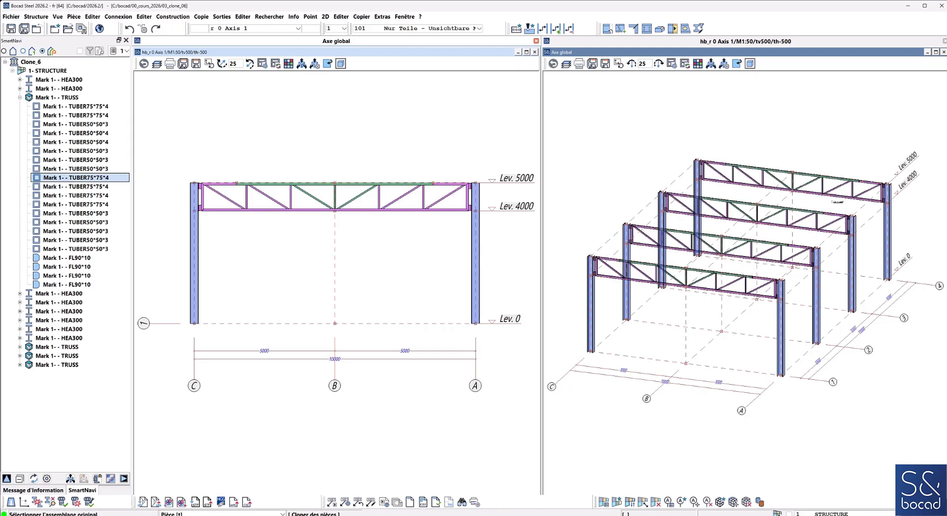